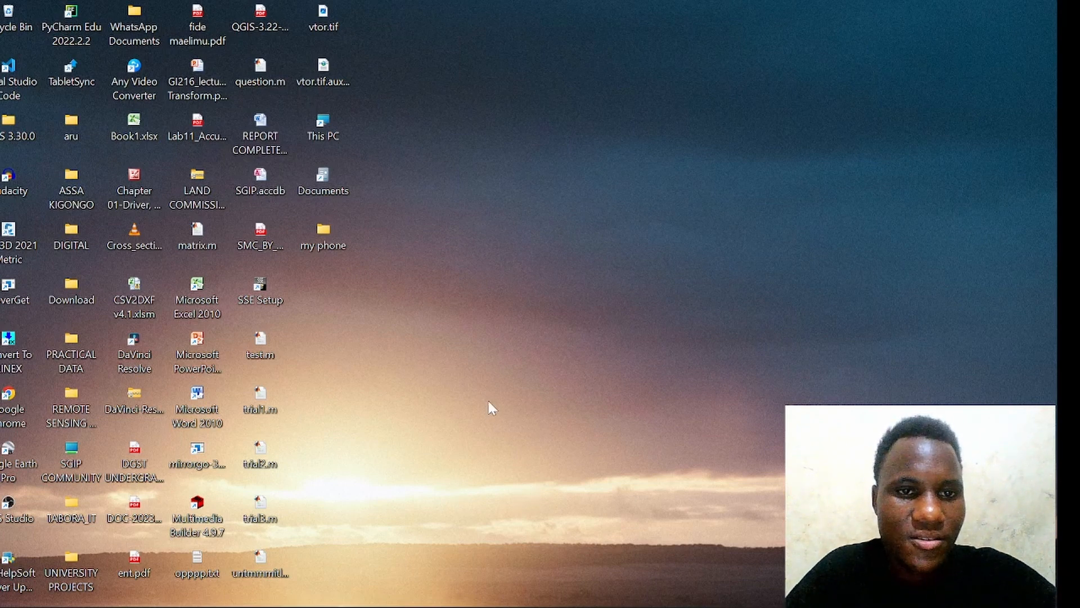
mouse_move(414, 602)
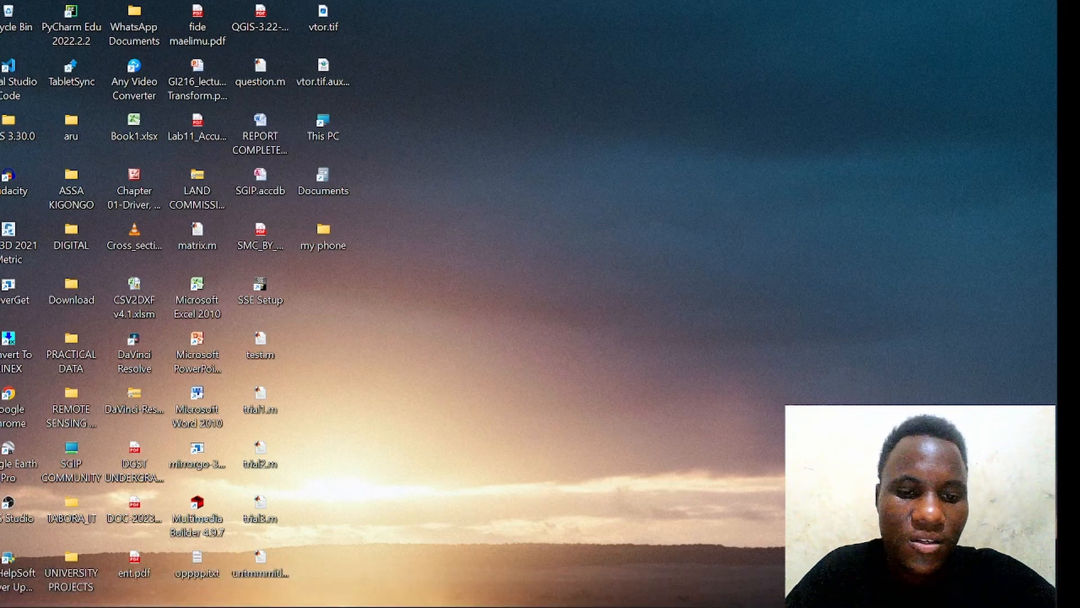
click(377, 588)
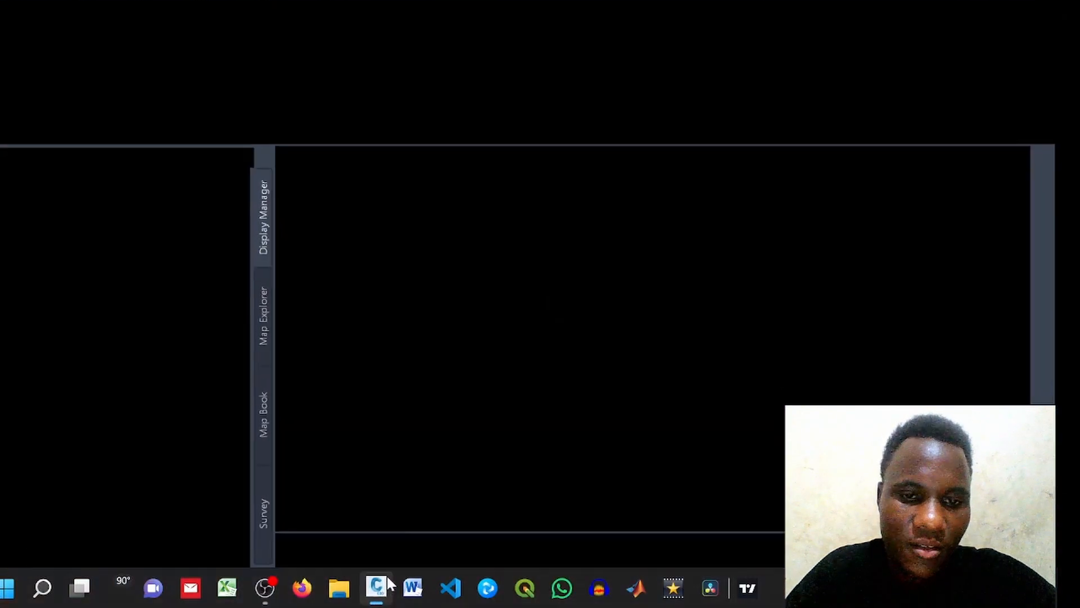
key(ctrl+q)
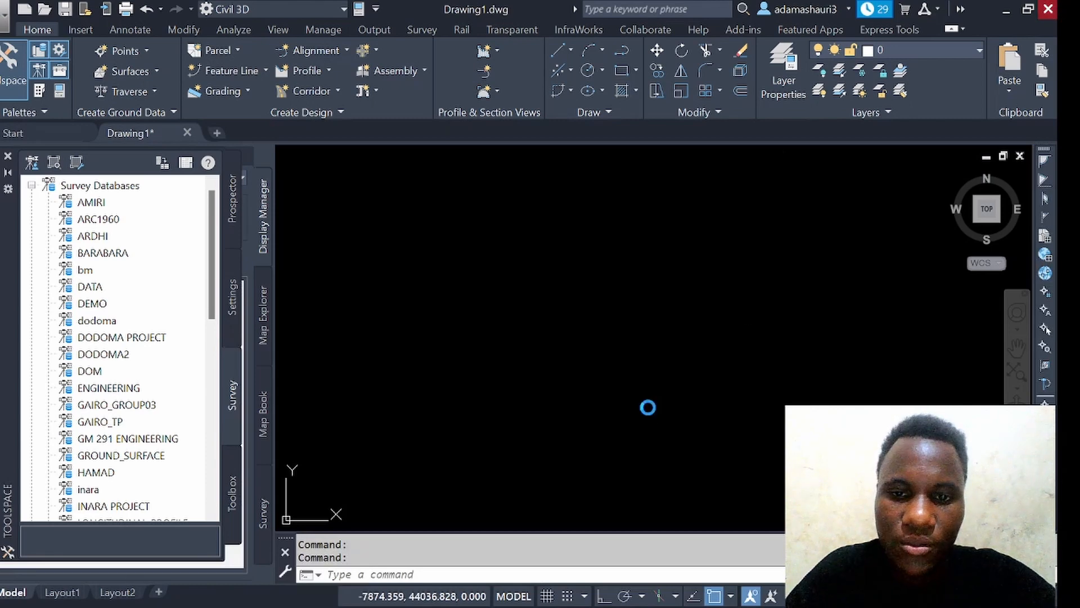
click(537, 350)
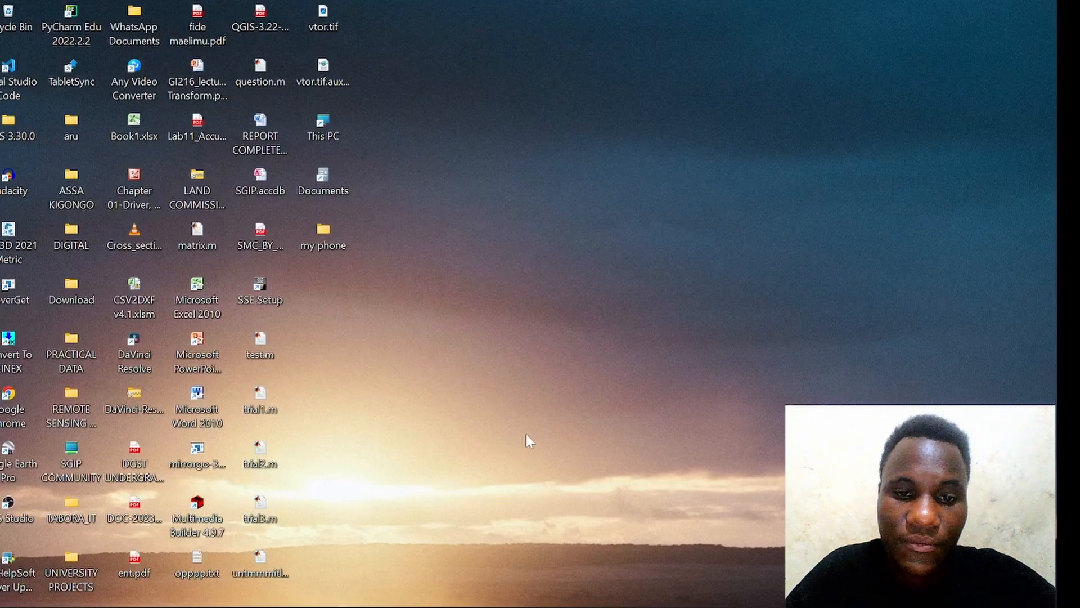
- Launch Autodesk Civil 3D from the desktop, dismissing the display scale warning and starting the program again
mouse_move(396, 604)
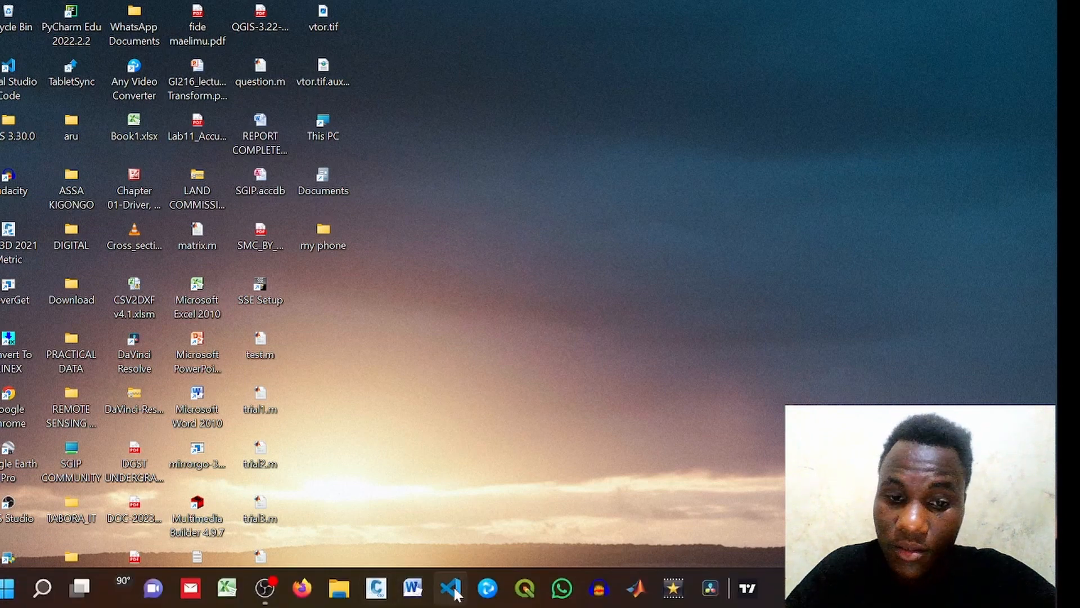
click(375, 588)
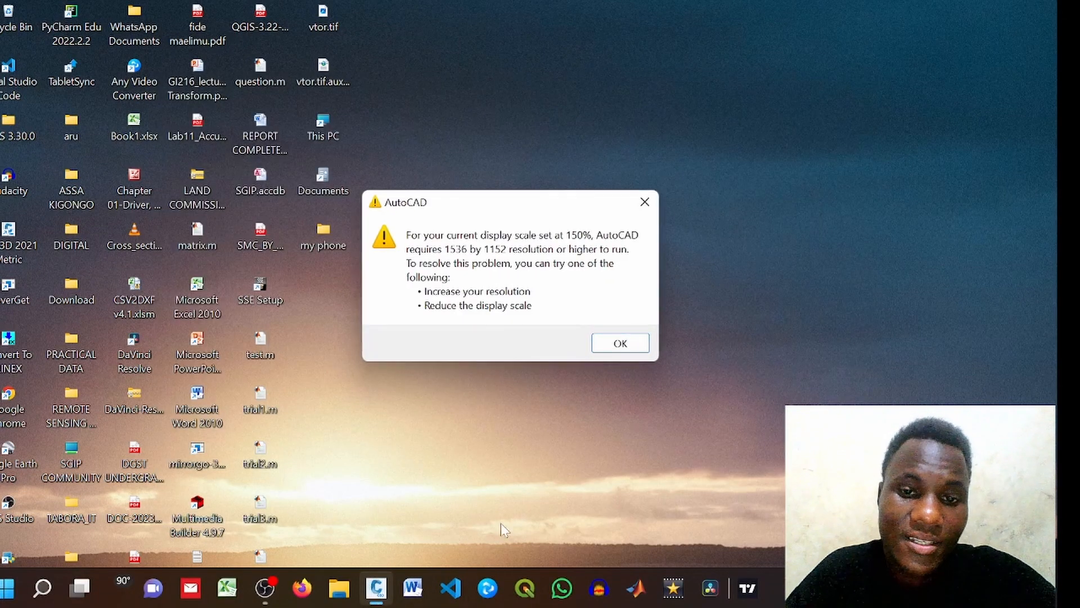
click(619, 343)
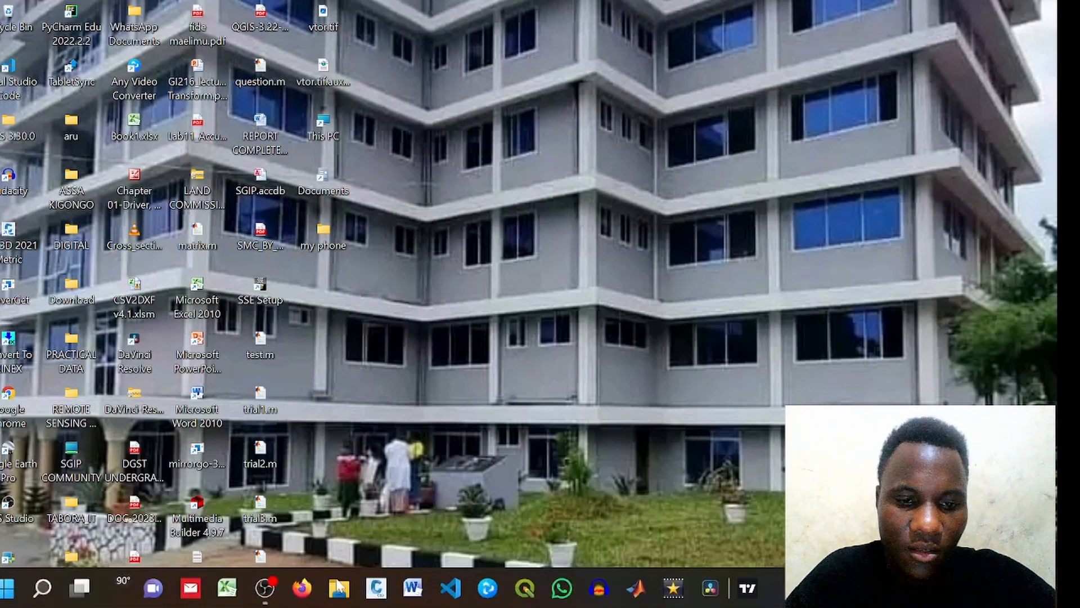
click(376, 598)
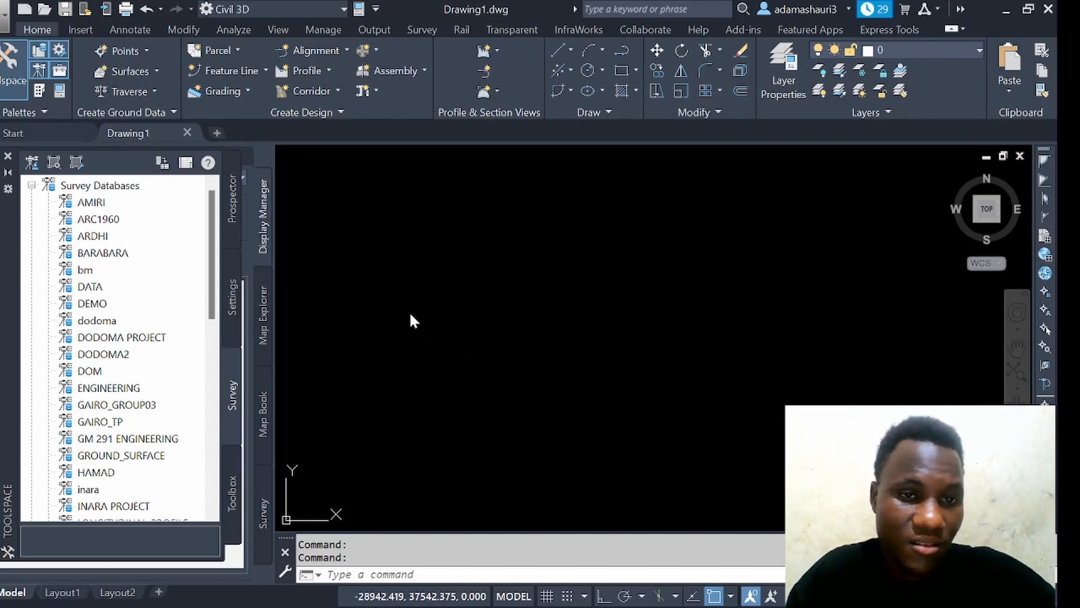
- Look through the Prospector, Settings, Survey and Toolbox views of the Toolspace, and close the Toolspace
click(232, 201)
click(235, 316)
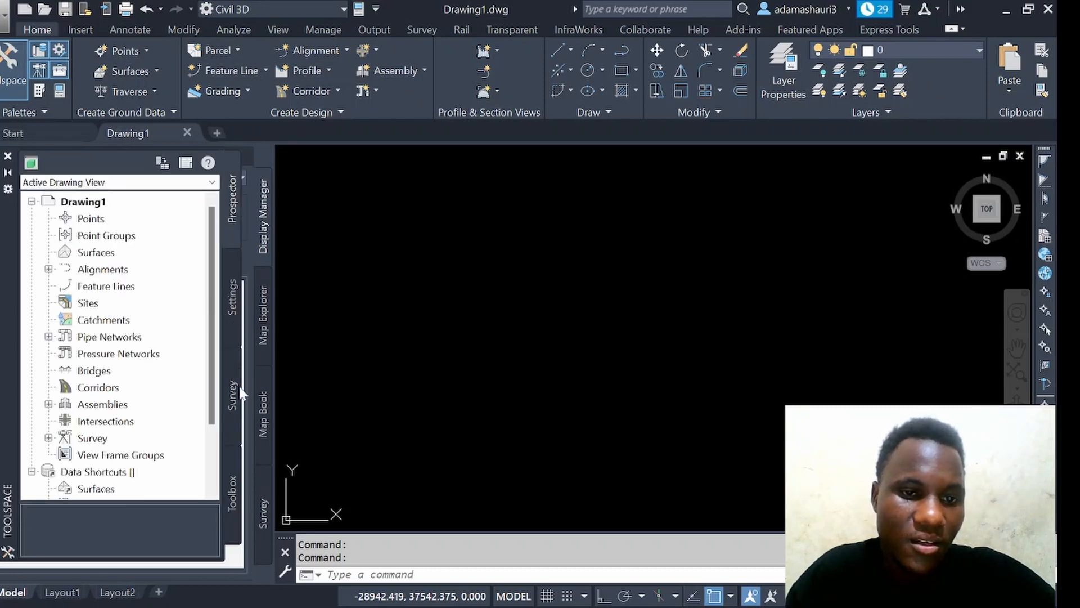
click(238, 394)
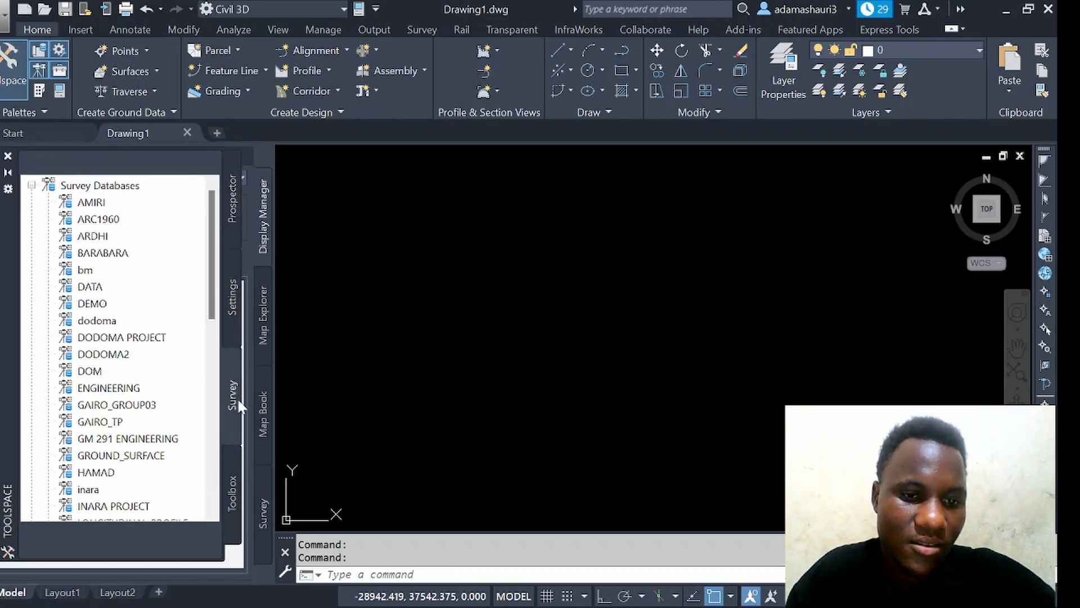
click(224, 484)
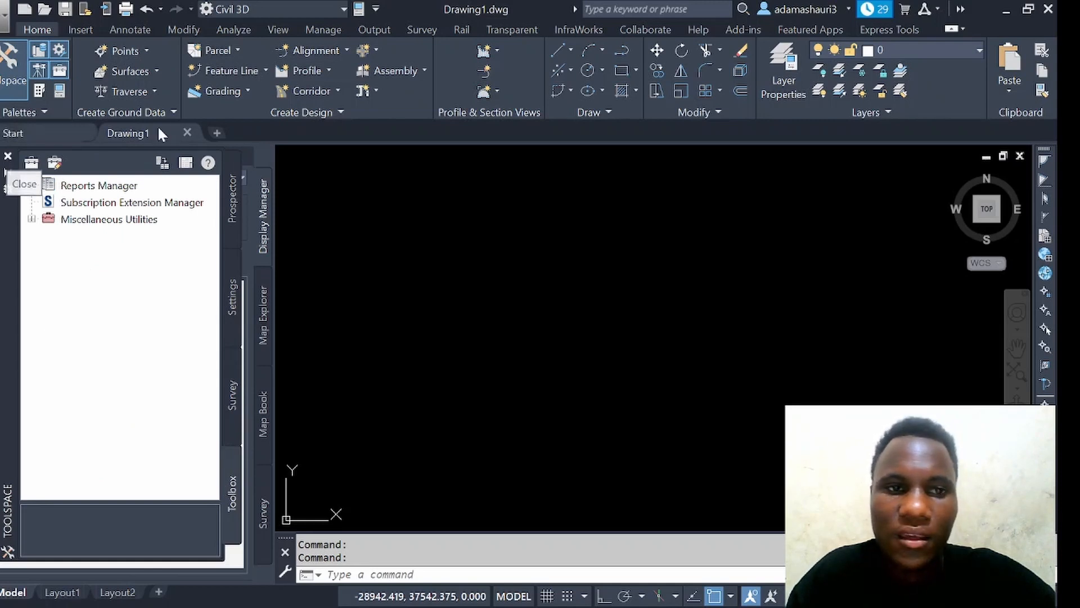
click(11, 62)
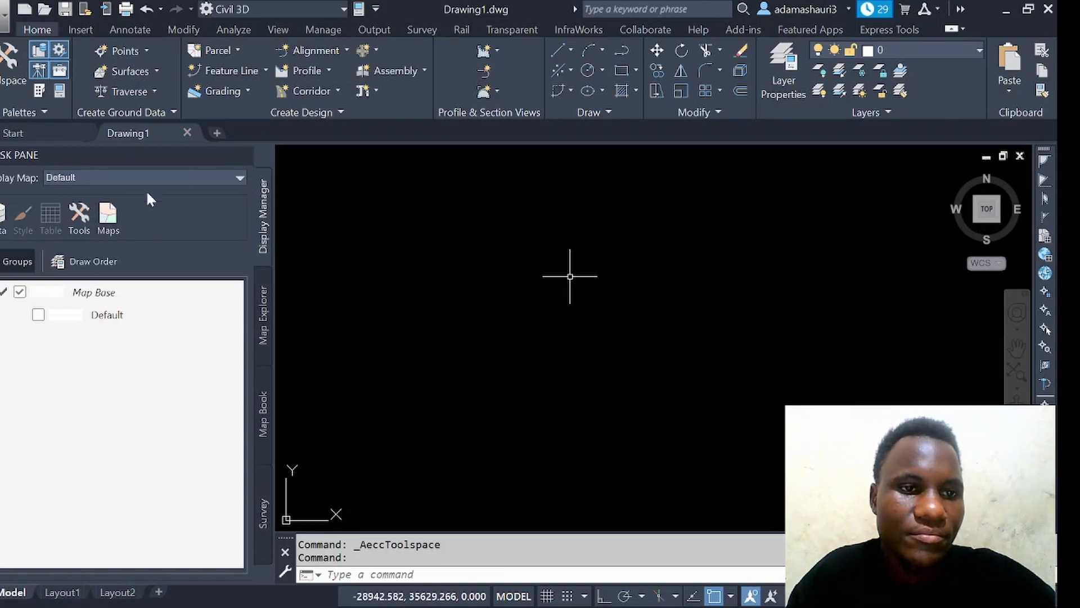
- Try to open the recent drawing MALIMBIKA B TP 1 from the start page
click(51, 133)
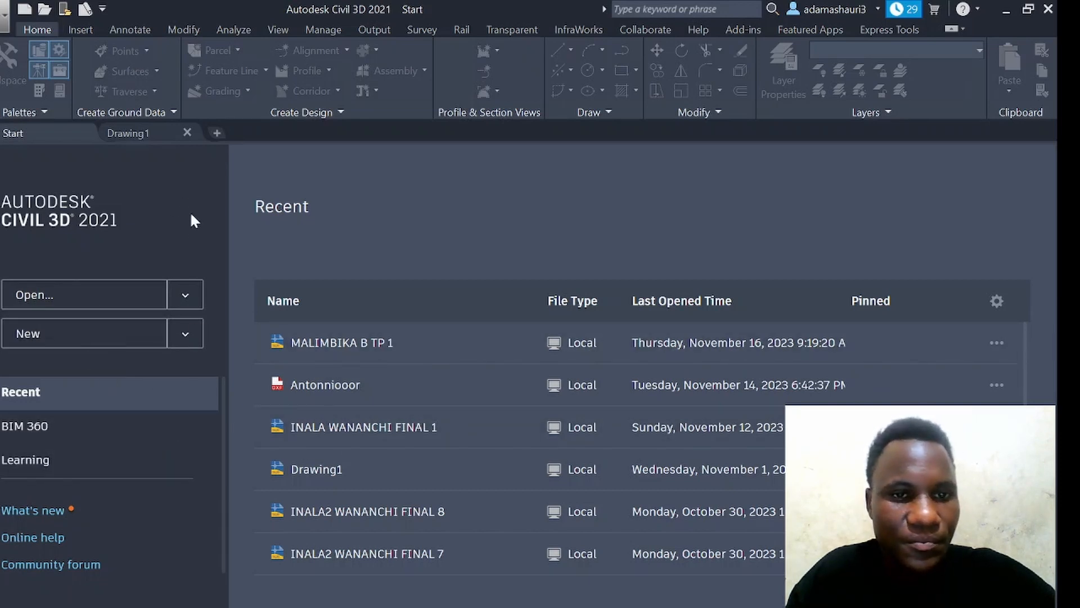
click(317, 346)
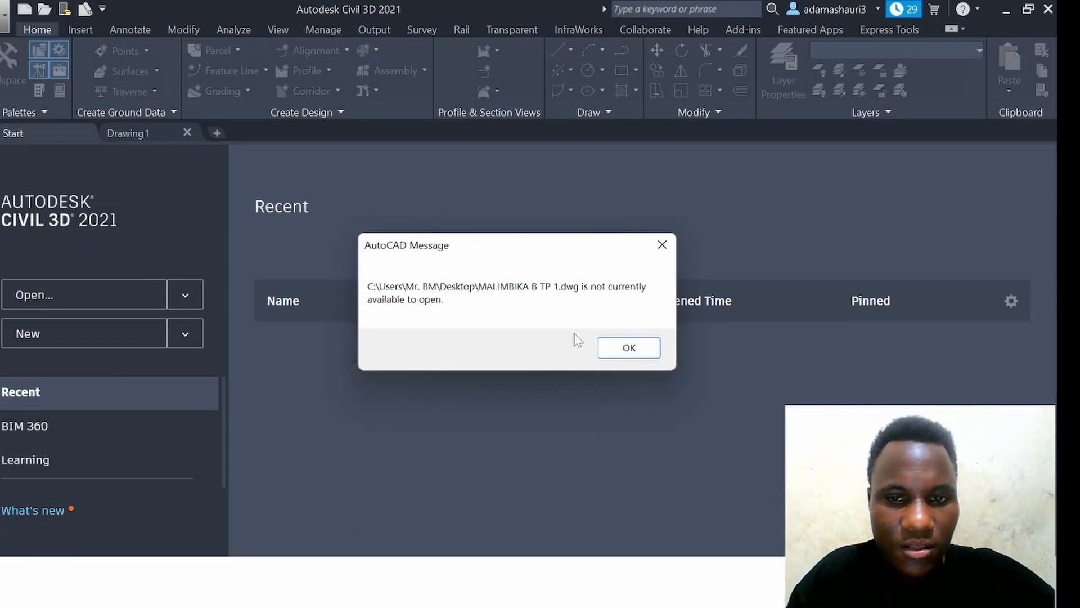
click(623, 348)
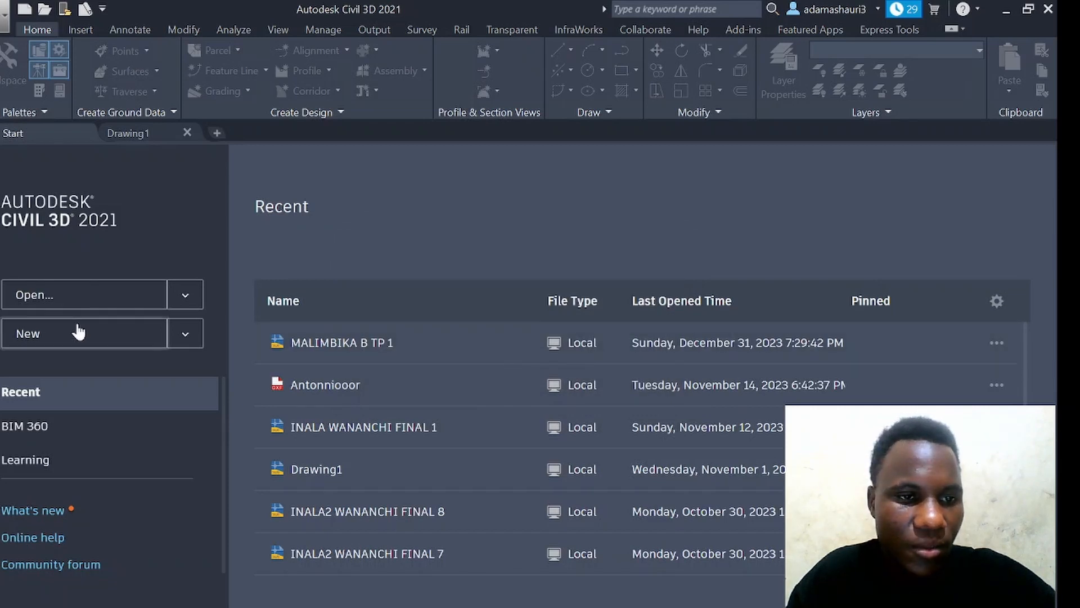
- Create a new drawing and display the Toolspace in it
click(78, 333)
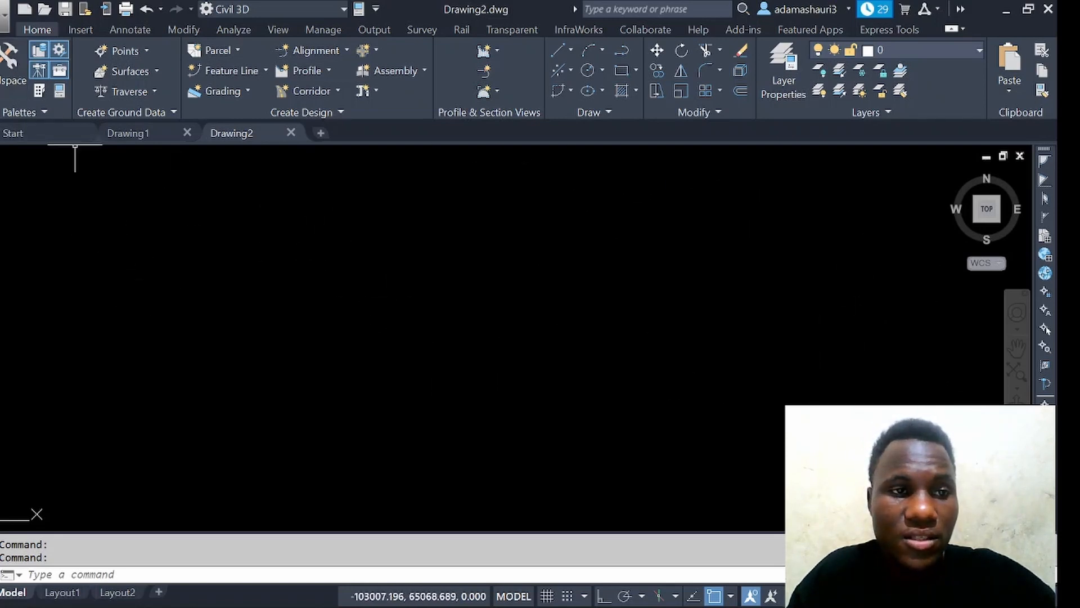
click(11, 76)
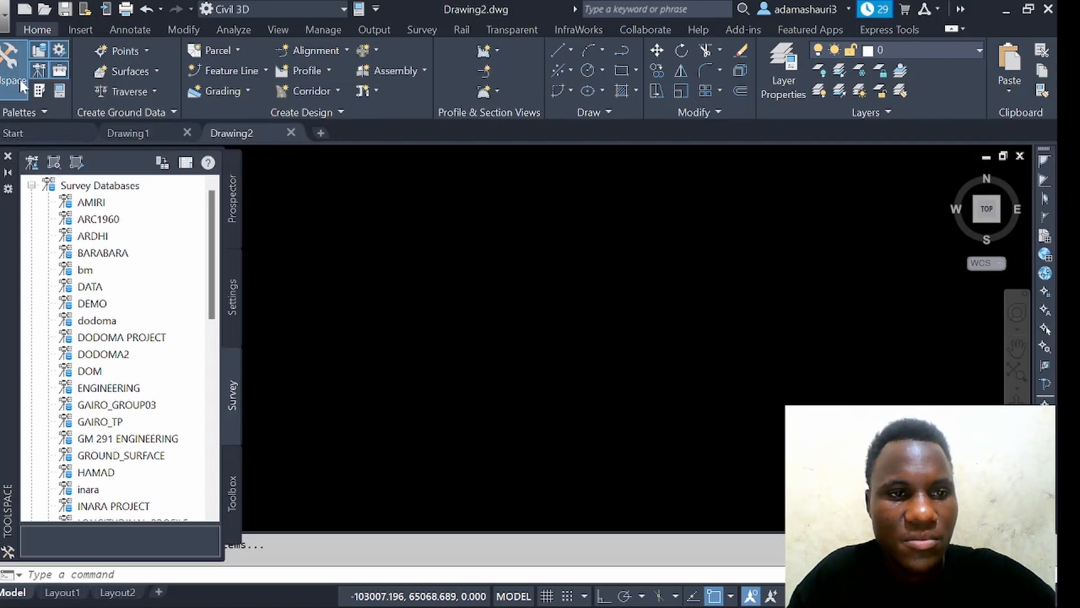
- Examine the new drawing's Prospector, Settings, Survey and Toolbox views in the Toolspace, ending on Prospector
click(230, 200)
click(230, 198)
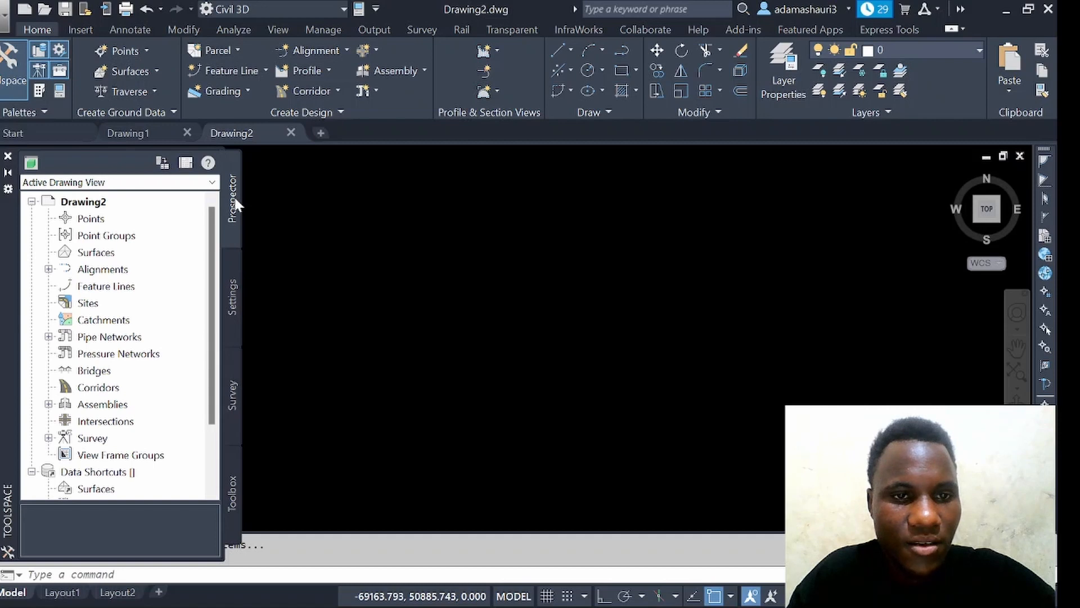
click(236, 295)
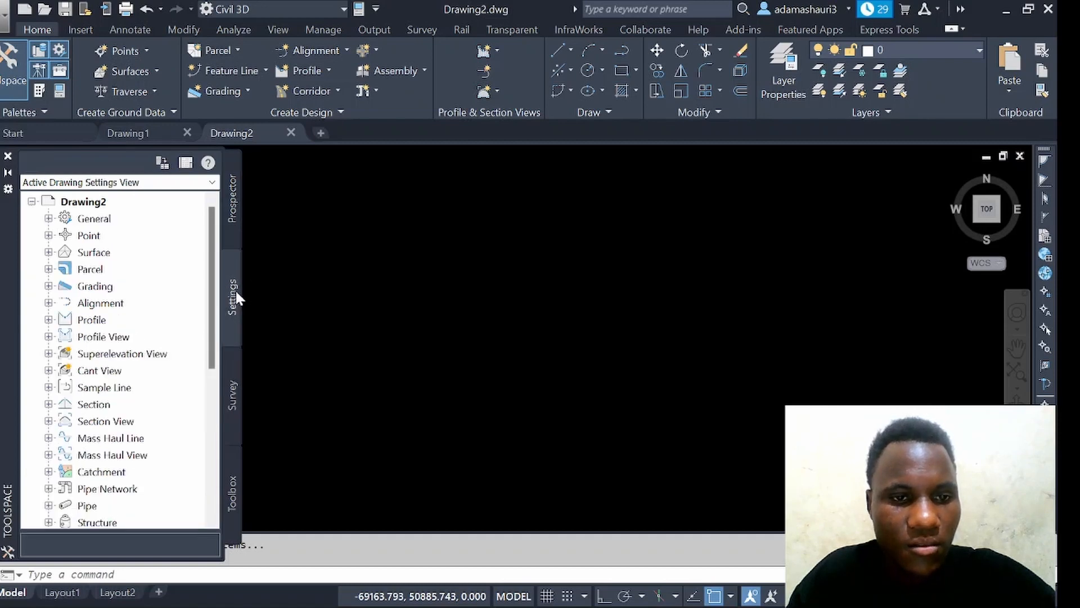
click(228, 397)
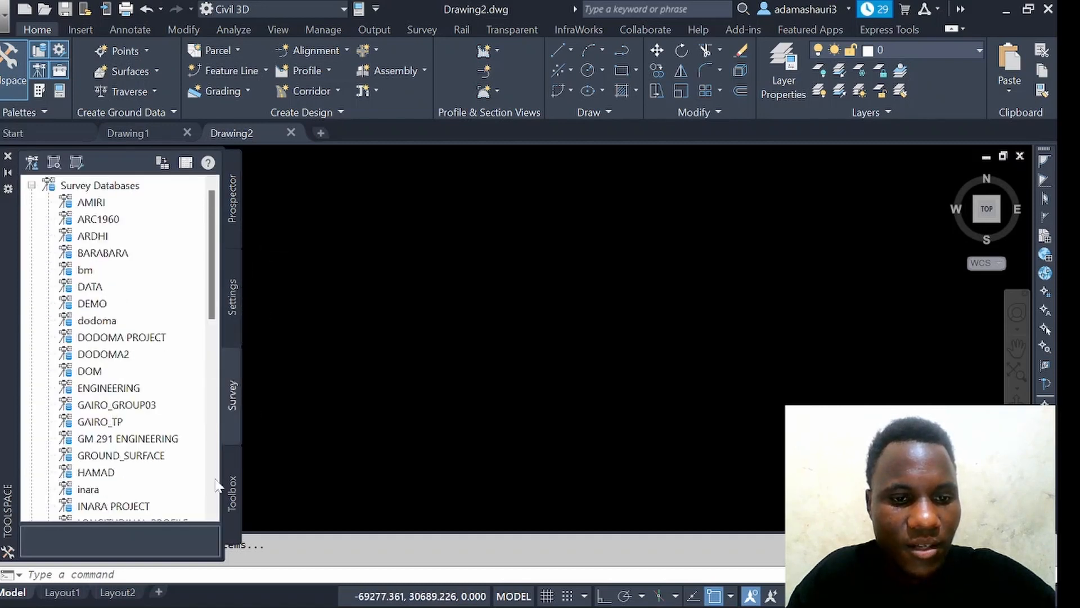
click(227, 499)
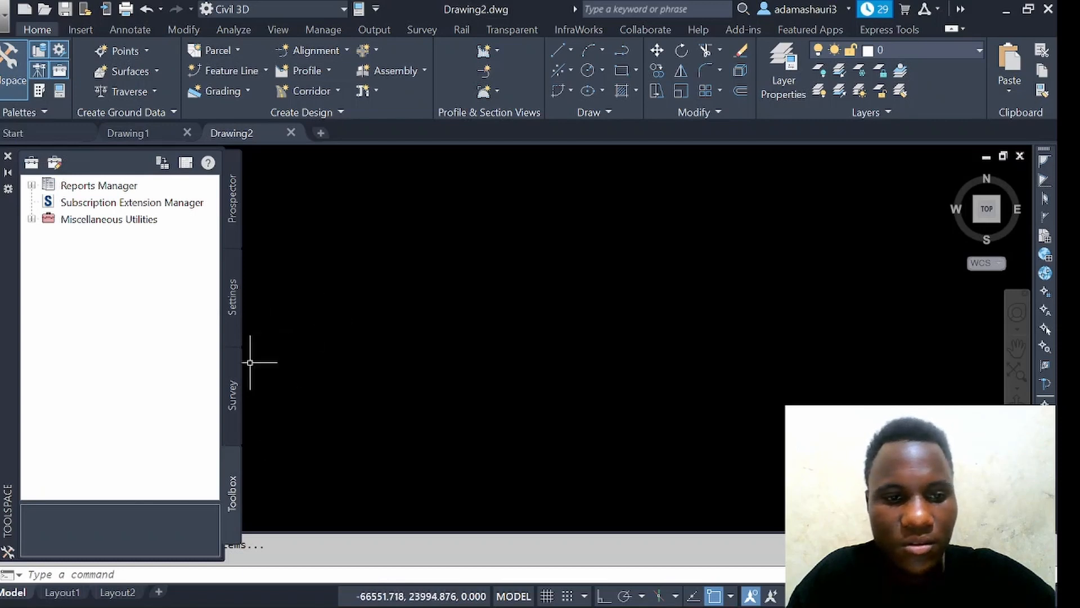
click(233, 395)
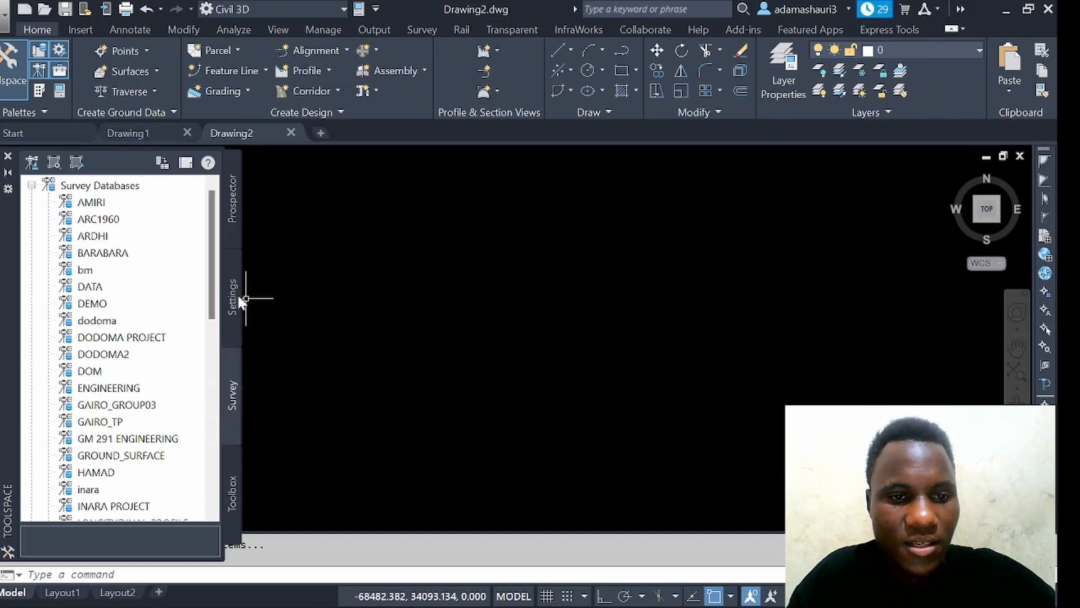
click(239, 298)
click(235, 203)
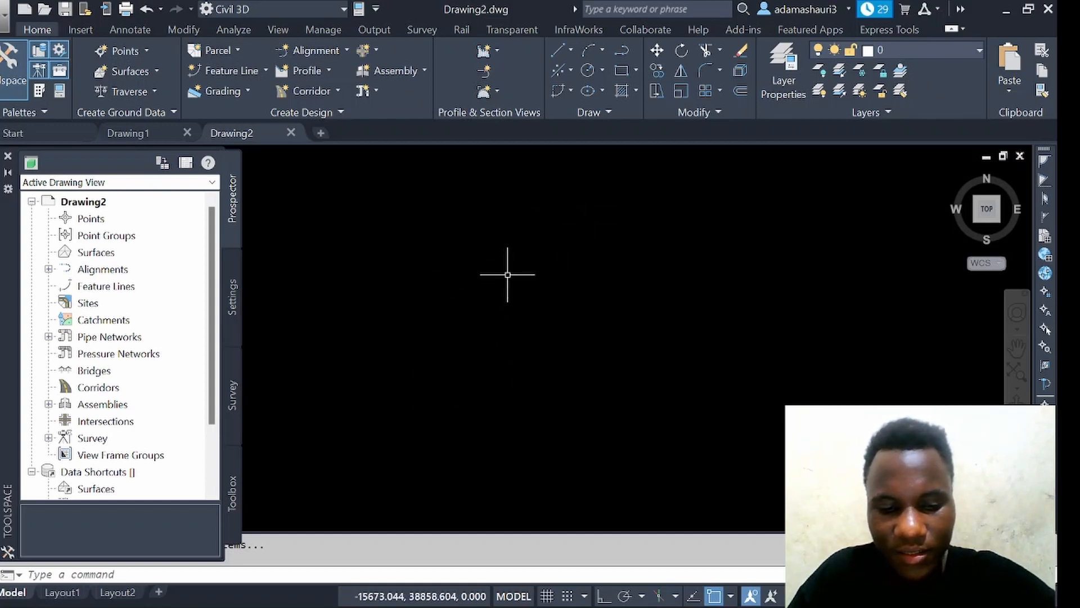
text(t)
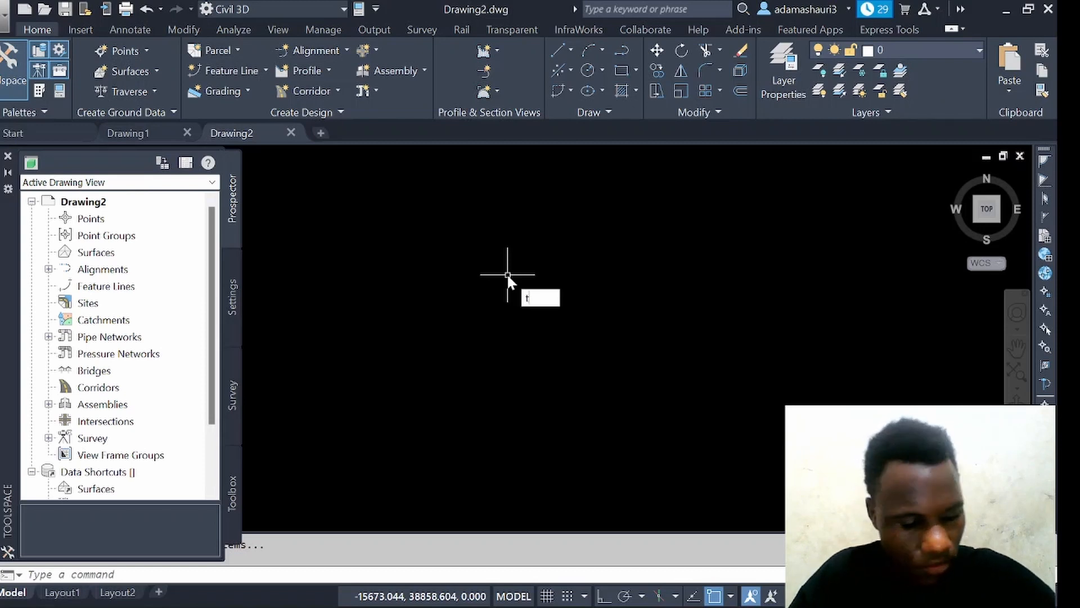
text(oo)
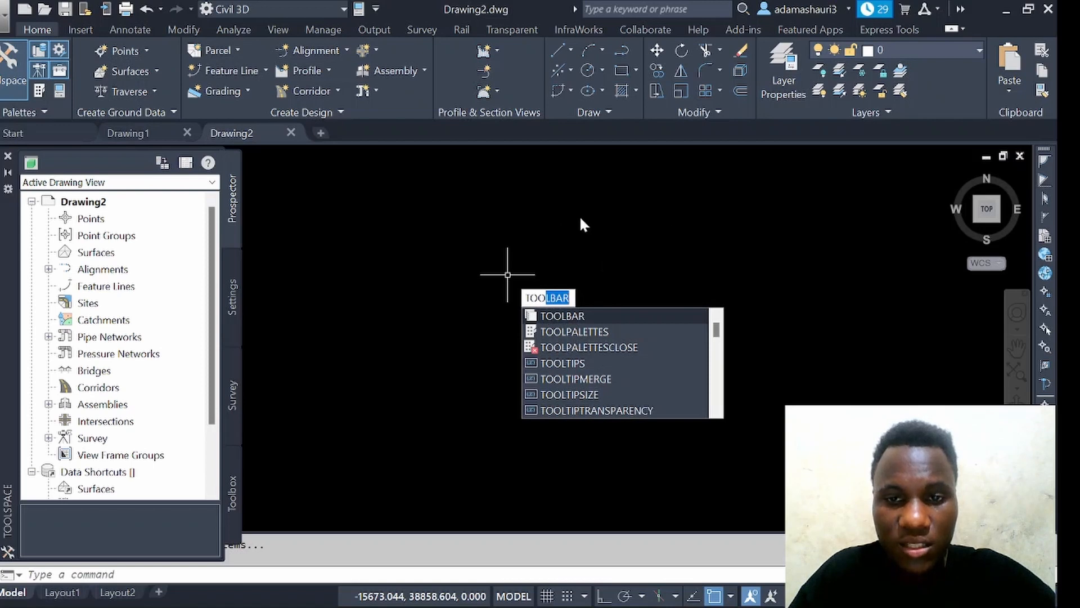
key(BackSpace)
key(BackSpace)
key(BackSpace)
key(BackSpace)
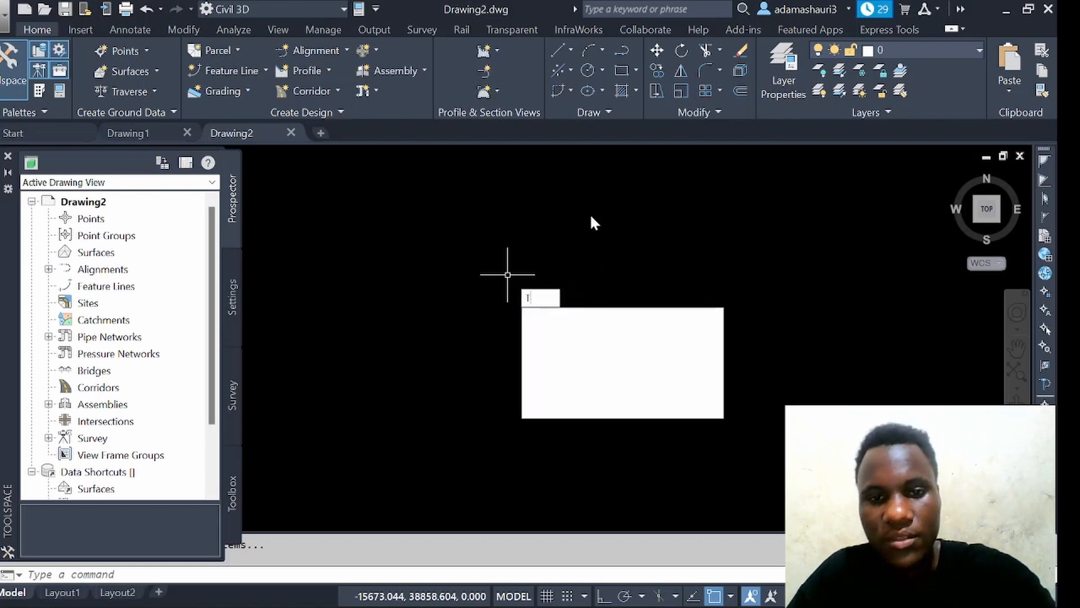
click(591, 216)
click(665, 350)
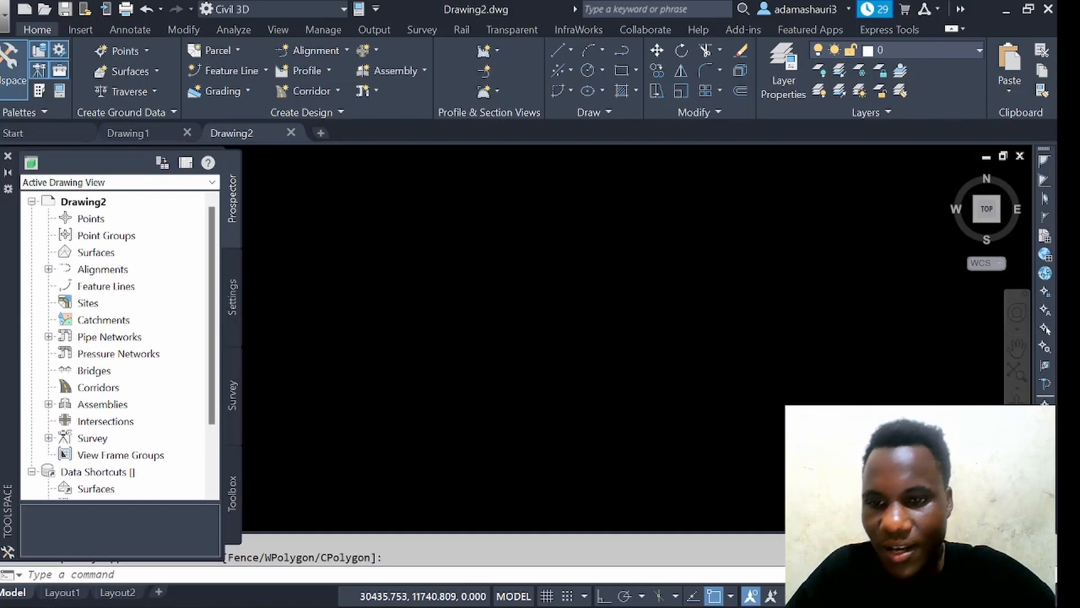
- Toggle the clean screen on and off, and set the workspace to Civil 3D
key(ctrl+0)
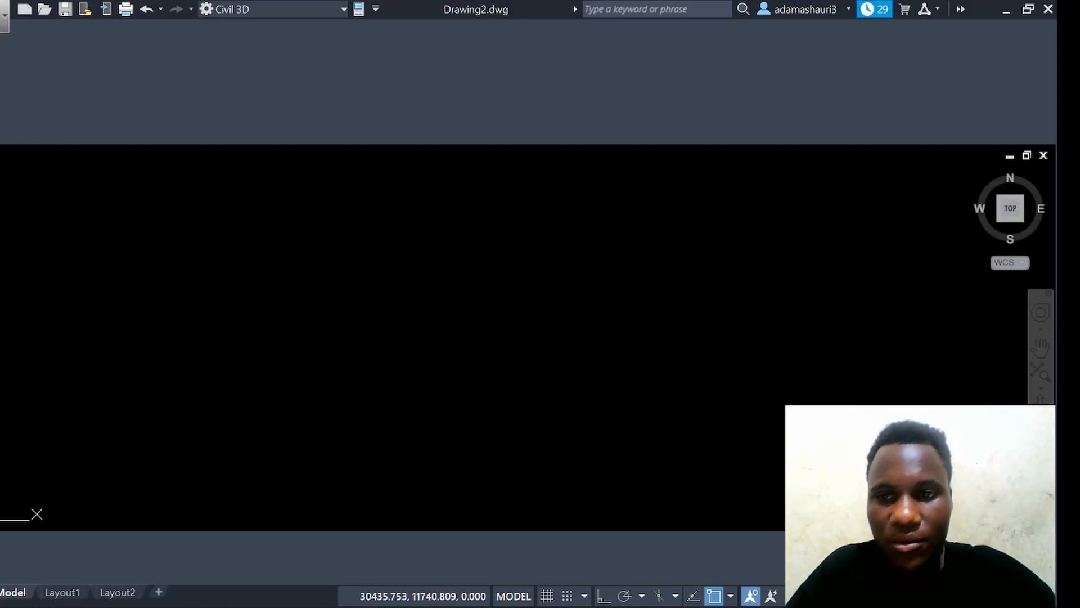
key(ctrl+0)
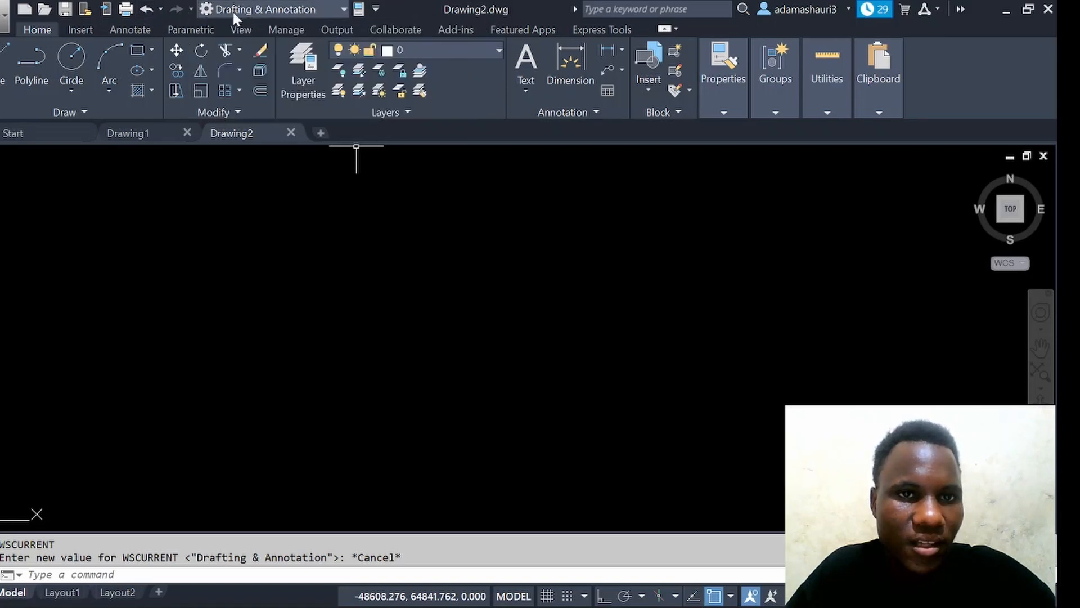
click(341, 10)
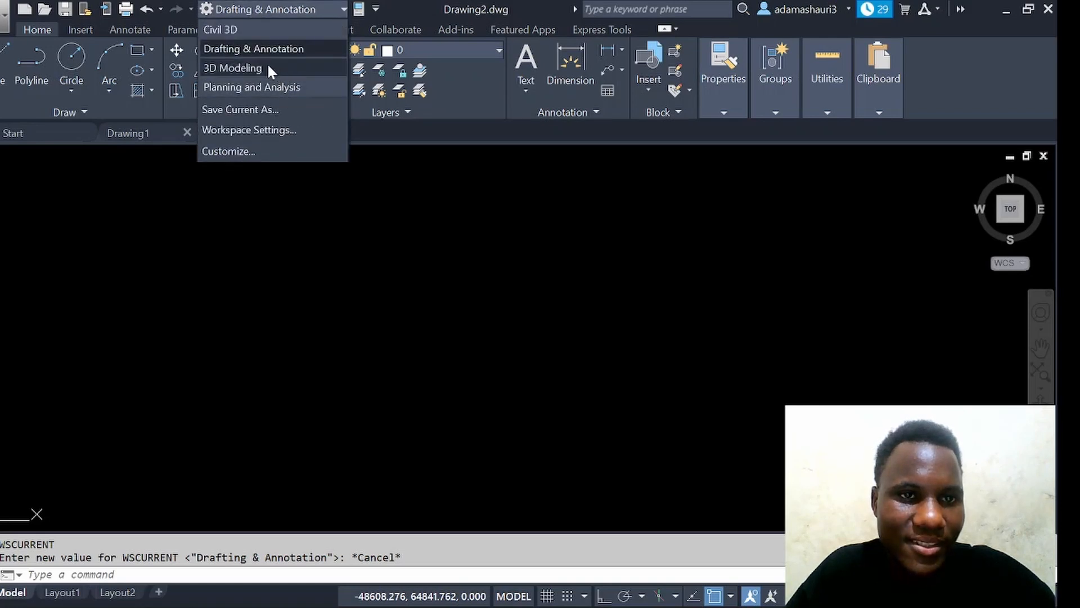
click(248, 31)
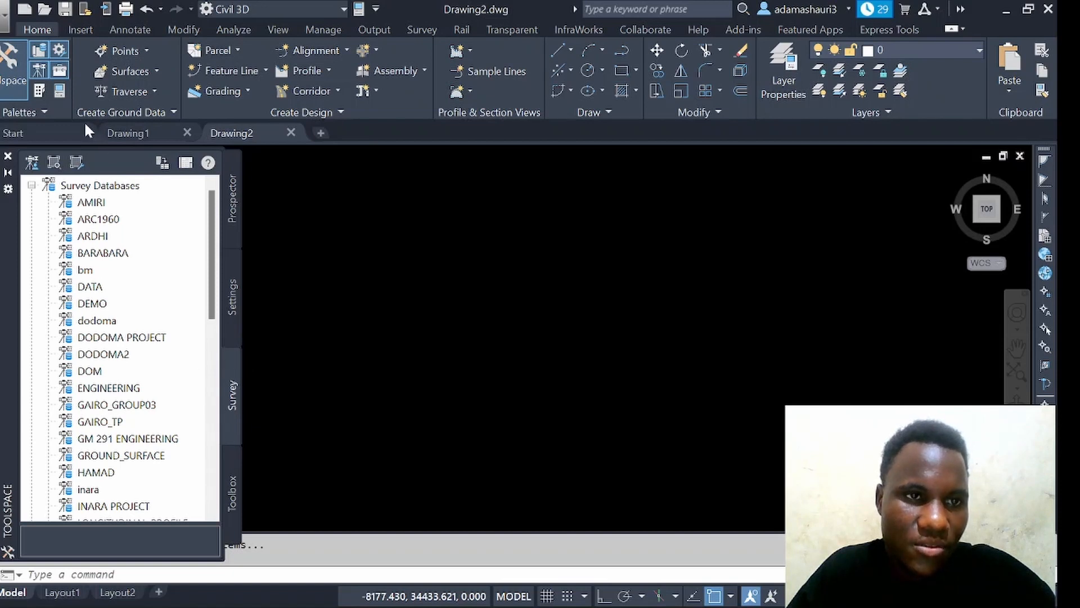
- Hide the Settings, Survey and Prospector views from the Toolspace, keeping only the Toolbox
click(59, 53)
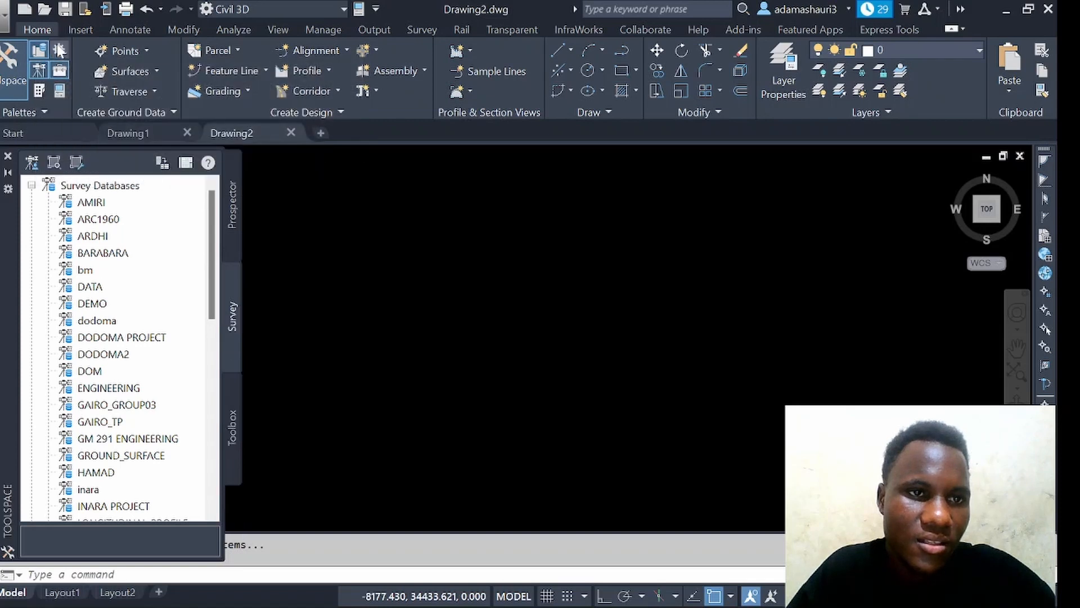
click(40, 70)
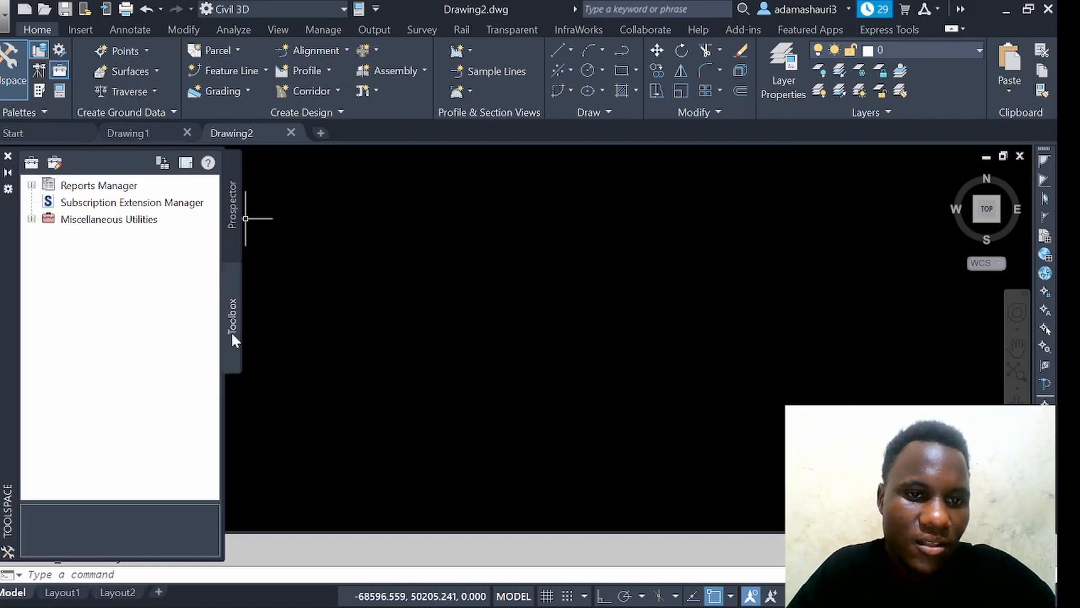
click(228, 217)
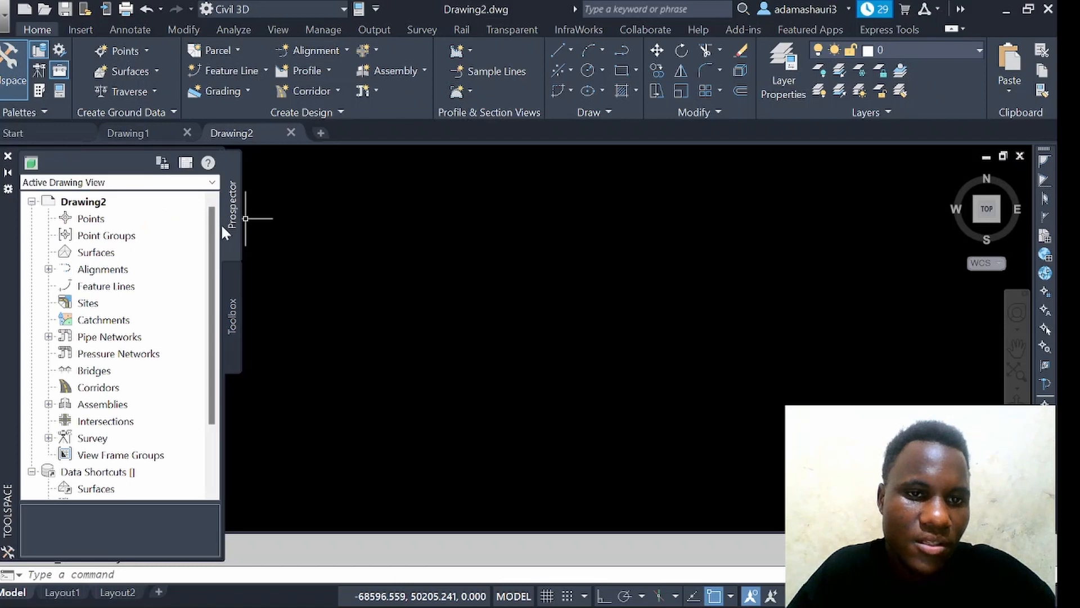
click(40, 52)
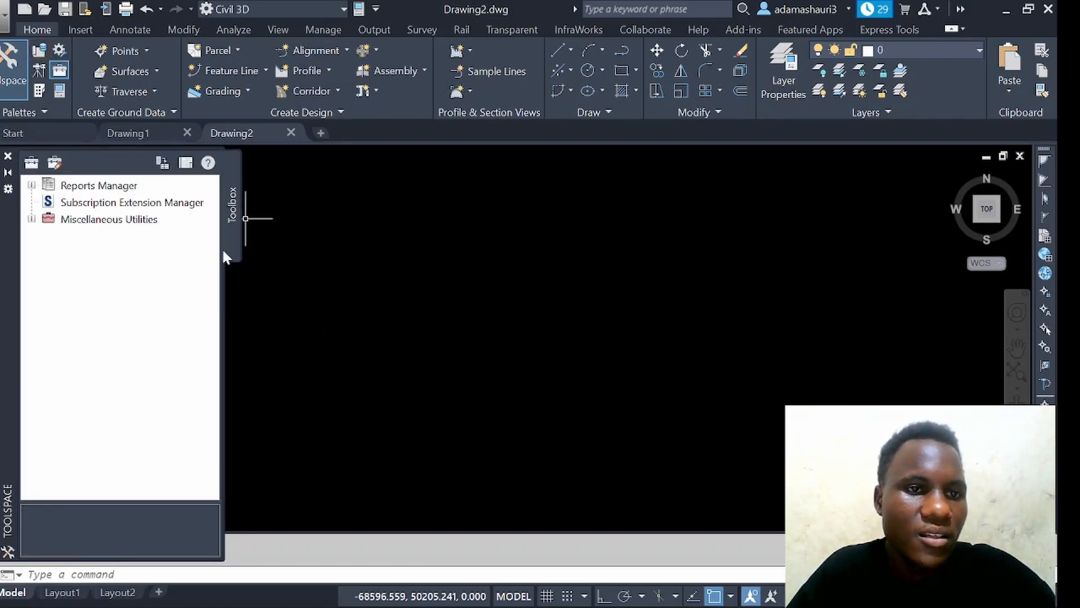
- Hide the Toolbox, restore the Survey, Toolbox, Settings and Prospector views to the Toolspace, and view Survey followed by Settings
click(57, 78)
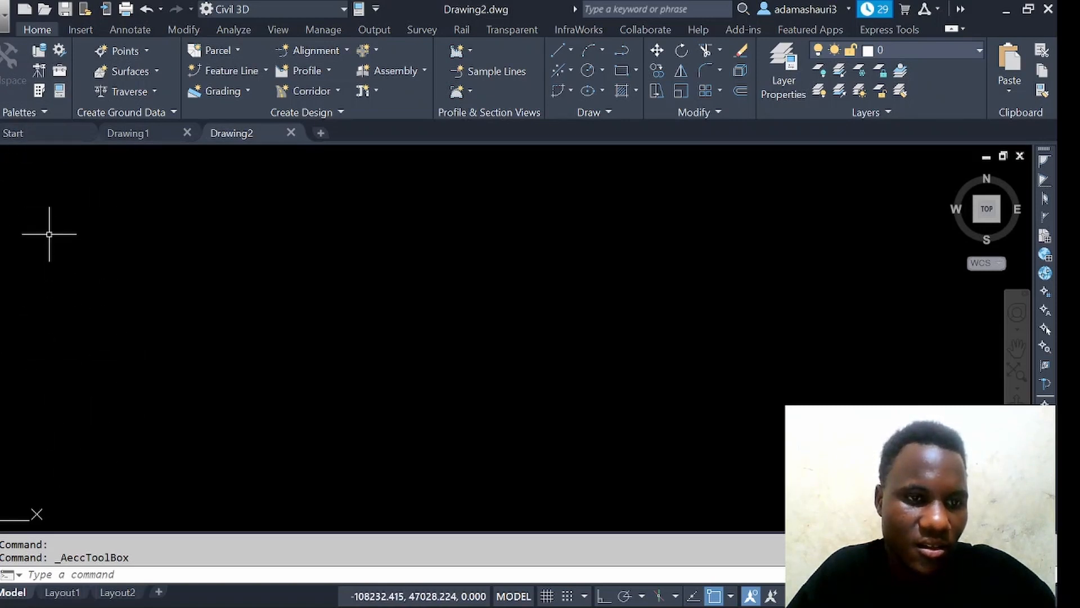
click(38, 68)
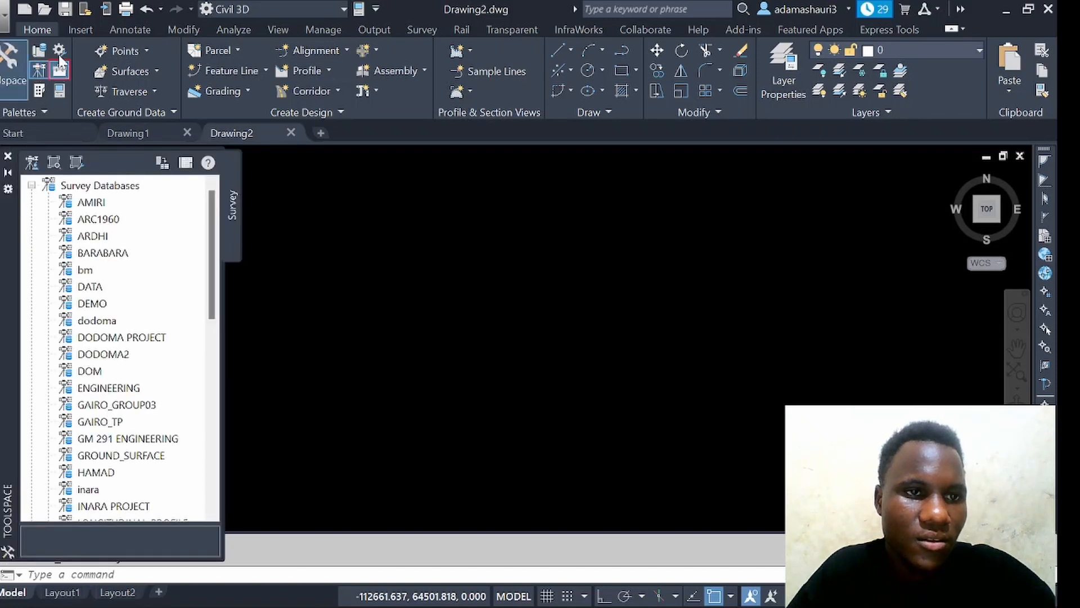
click(59, 71)
click(59, 49)
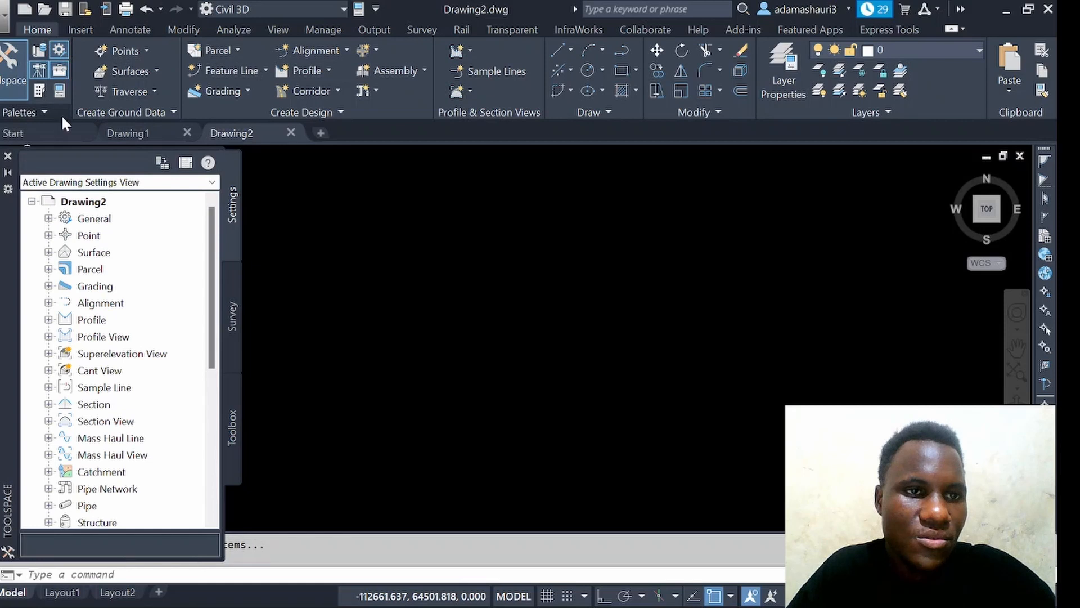
click(39, 50)
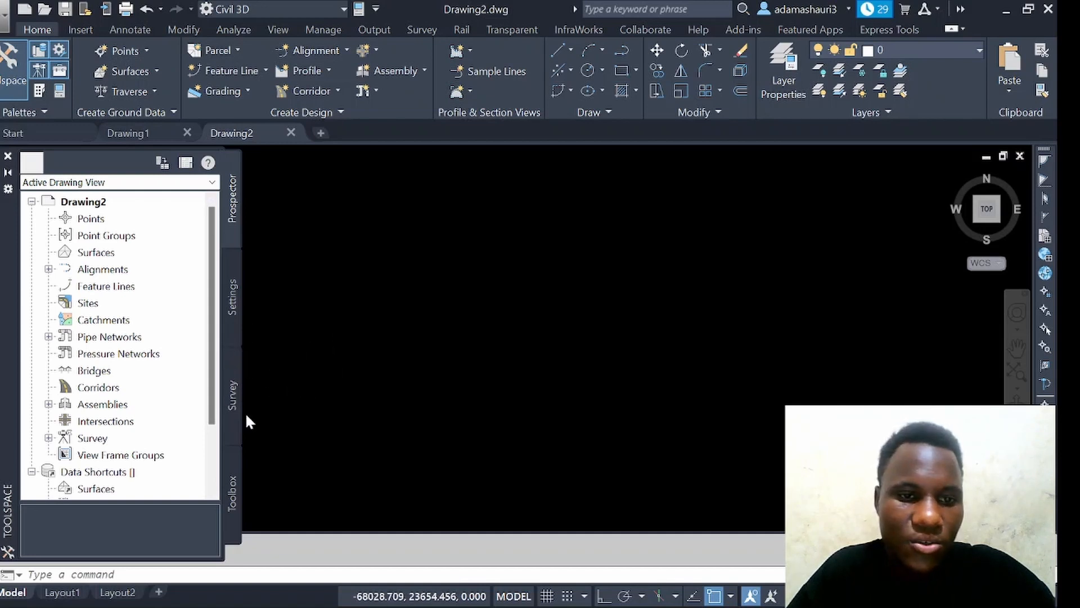
click(234, 397)
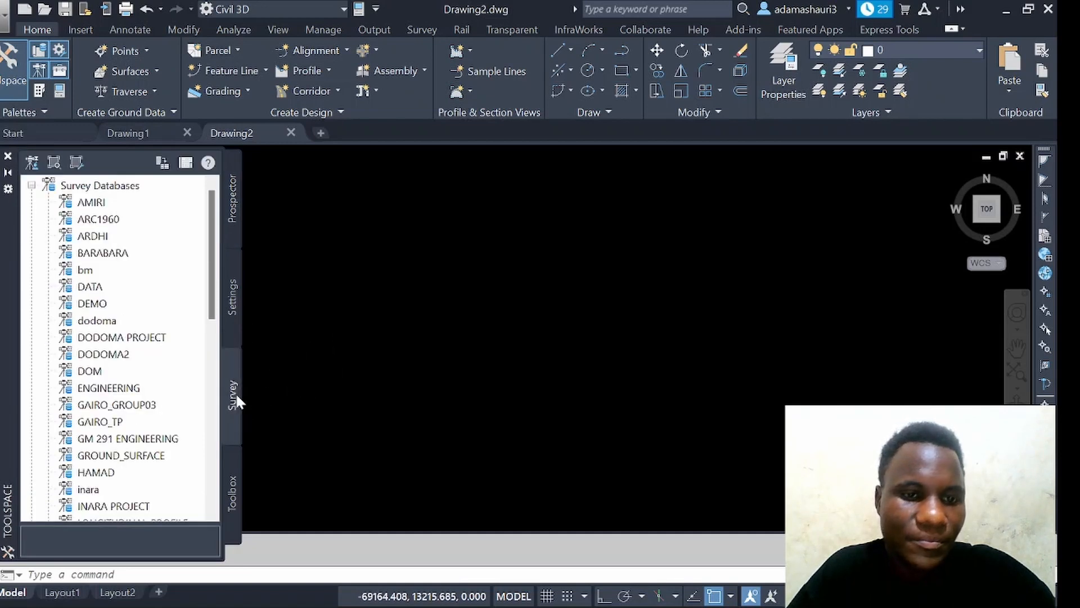
click(233, 302)
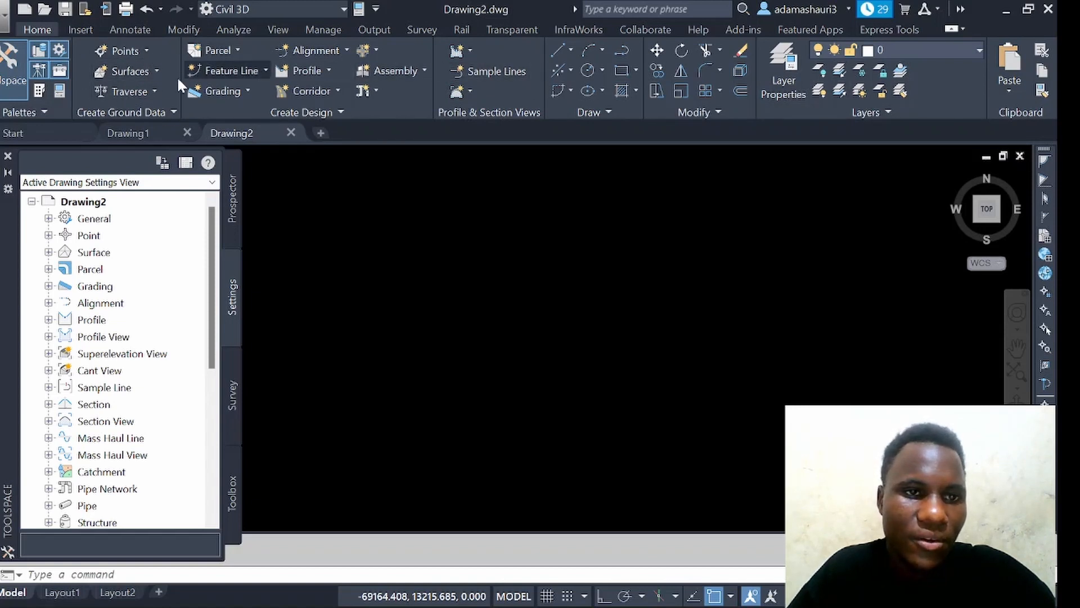
- Examine the creation commands offered for traverses, parcels, alignments, corridors and assemblies without starting any of them
click(144, 90)
click(144, 90)
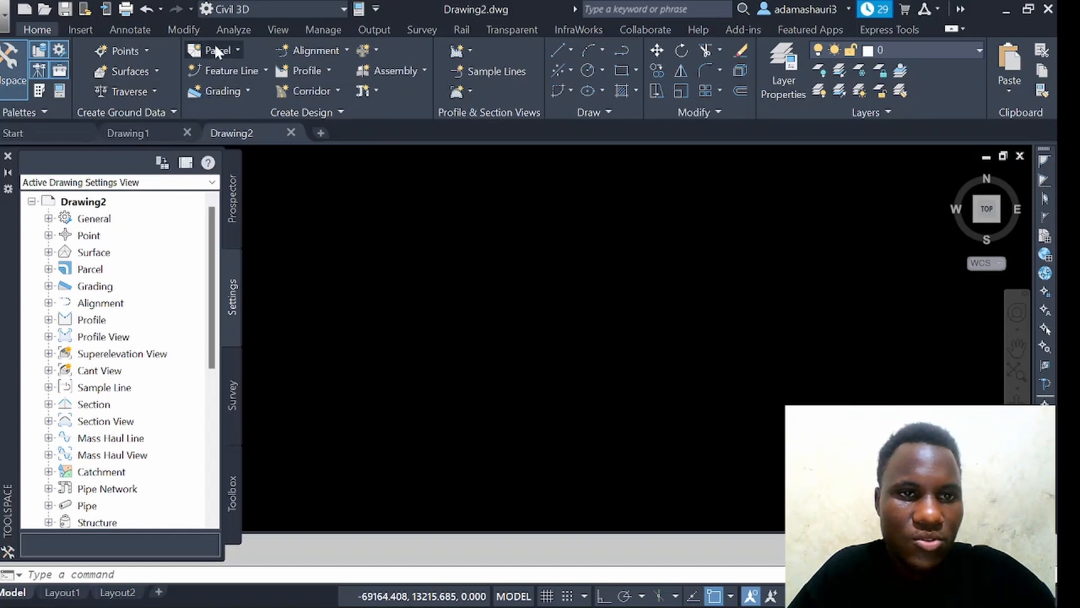
click(238, 50)
click(238, 50)
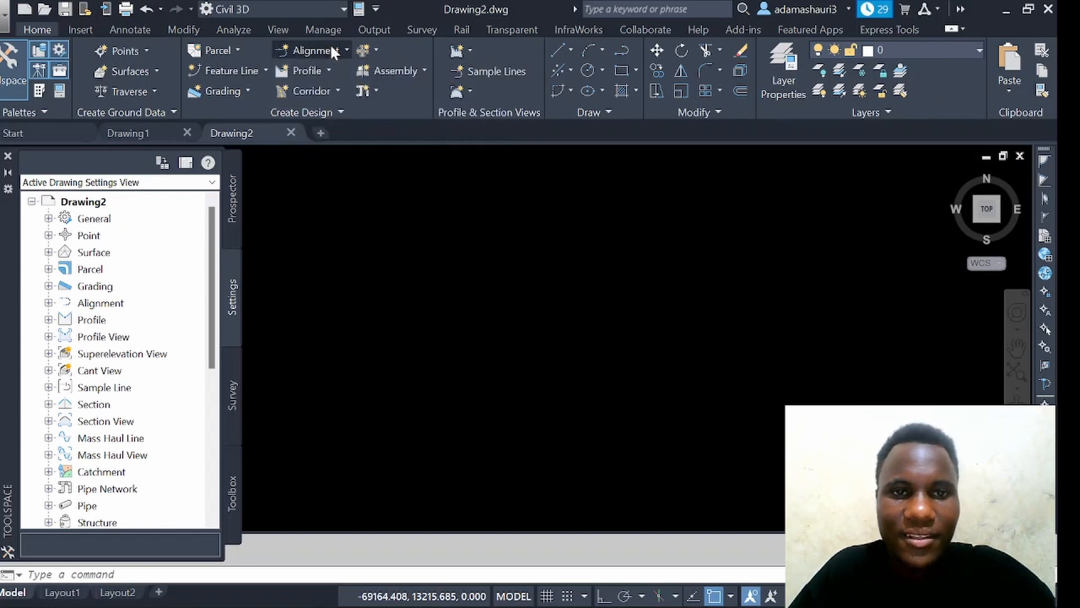
click(332, 50)
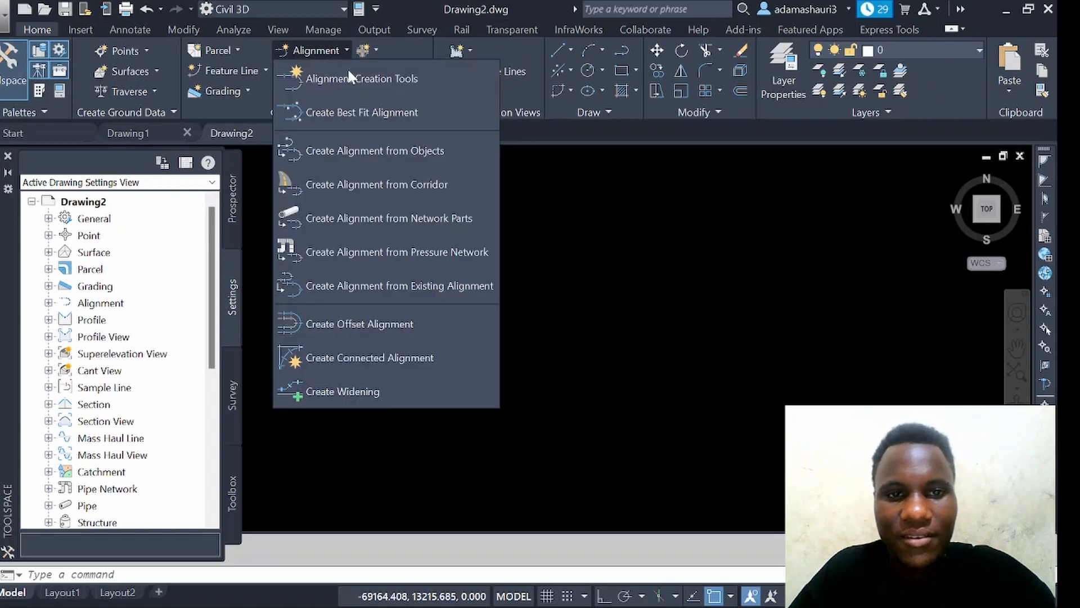
click(312, 49)
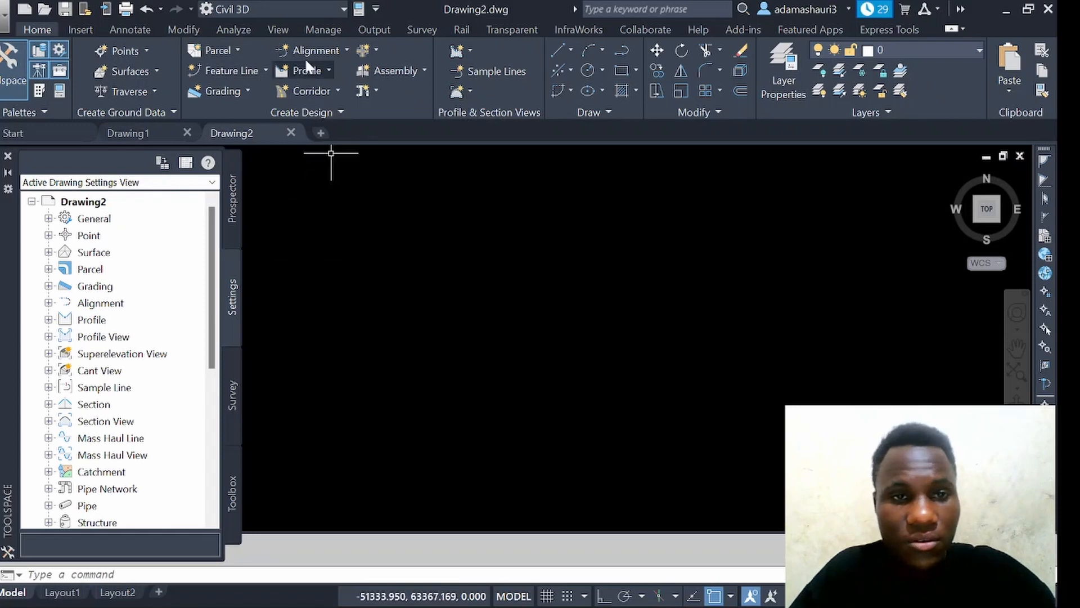
click(318, 46)
click(319, 46)
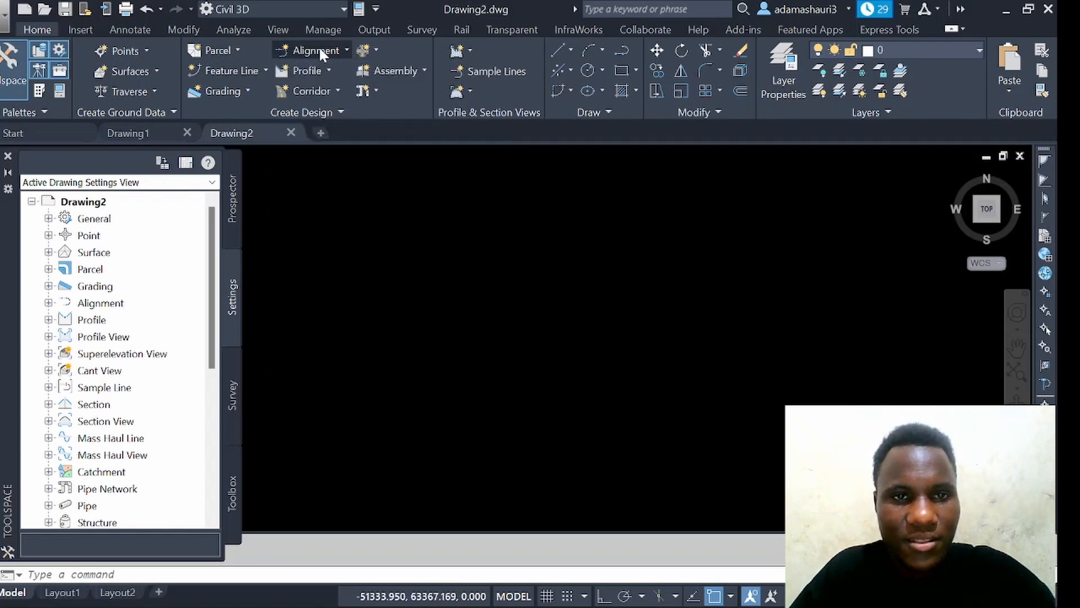
click(319, 45)
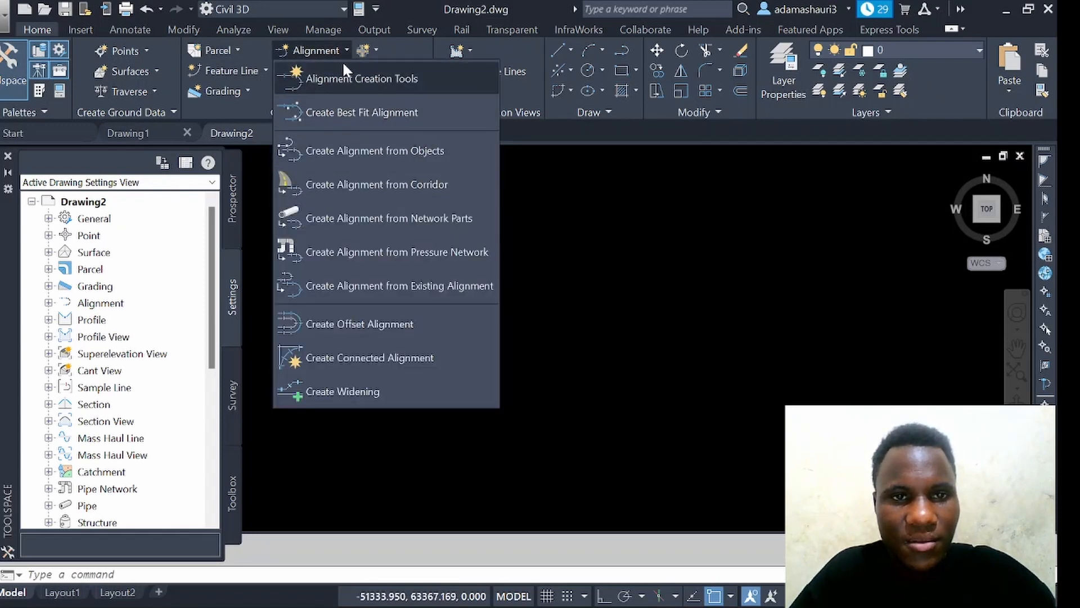
click(335, 55)
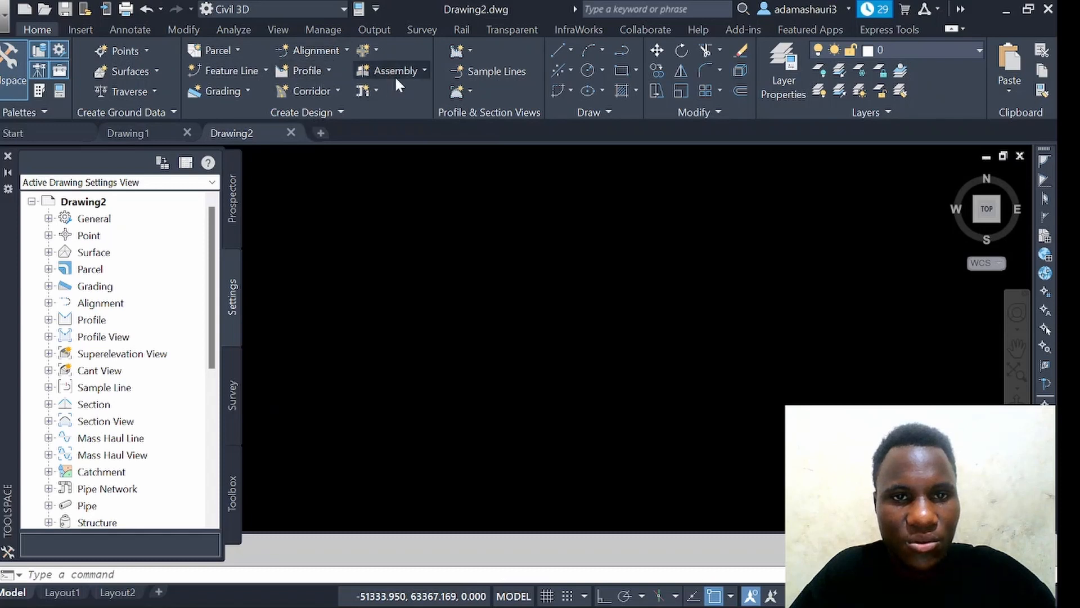
click(324, 90)
click(324, 90)
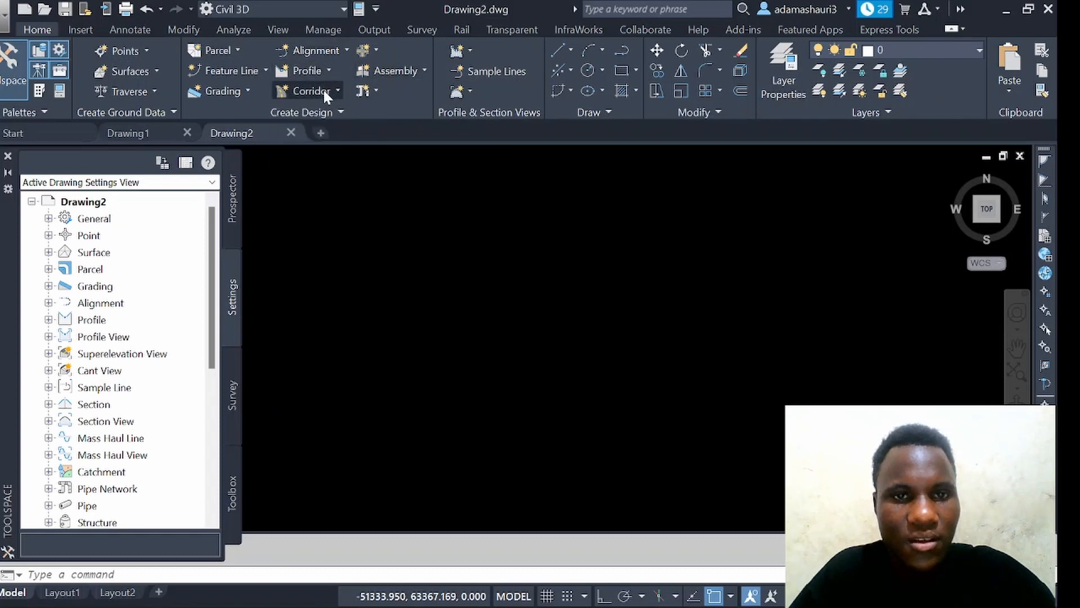
click(398, 63)
click(403, 68)
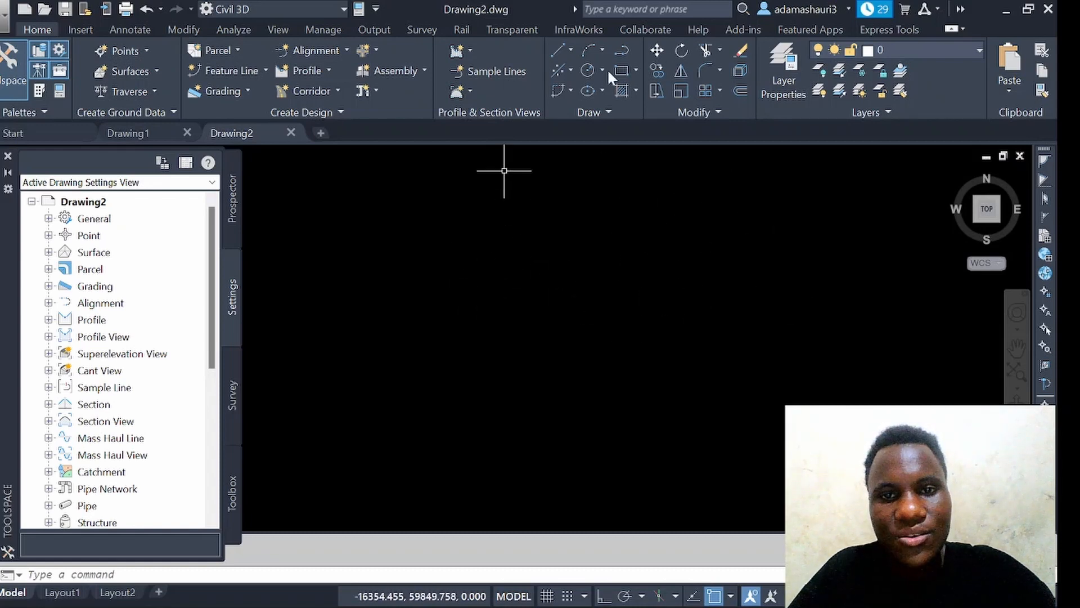
- Draw a circle by centre and radius in the middle of the empty drawing area
click(585, 67)
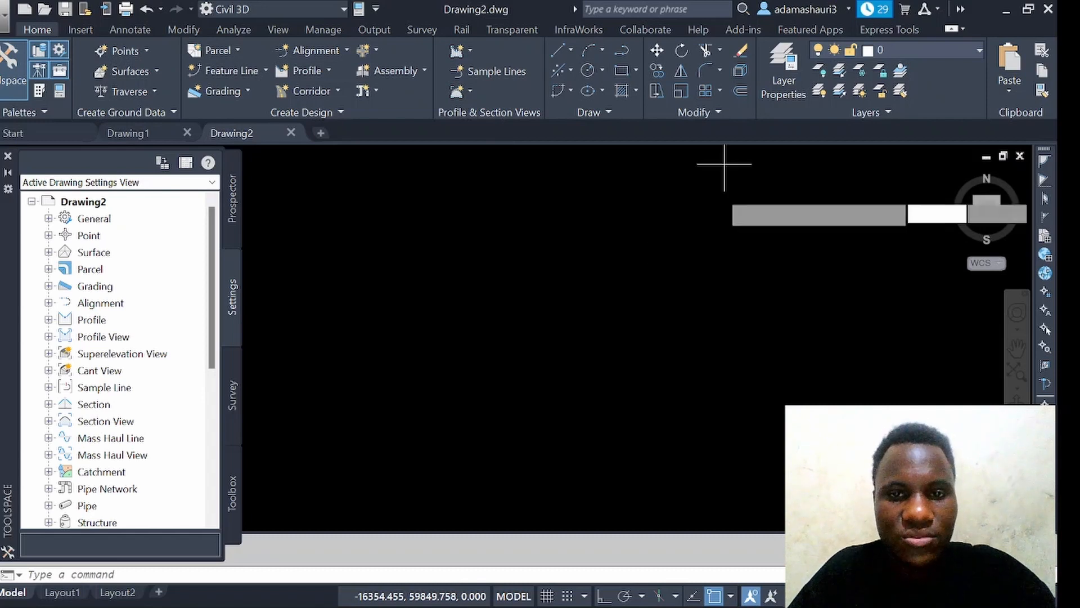
click(496, 318)
click(417, 256)
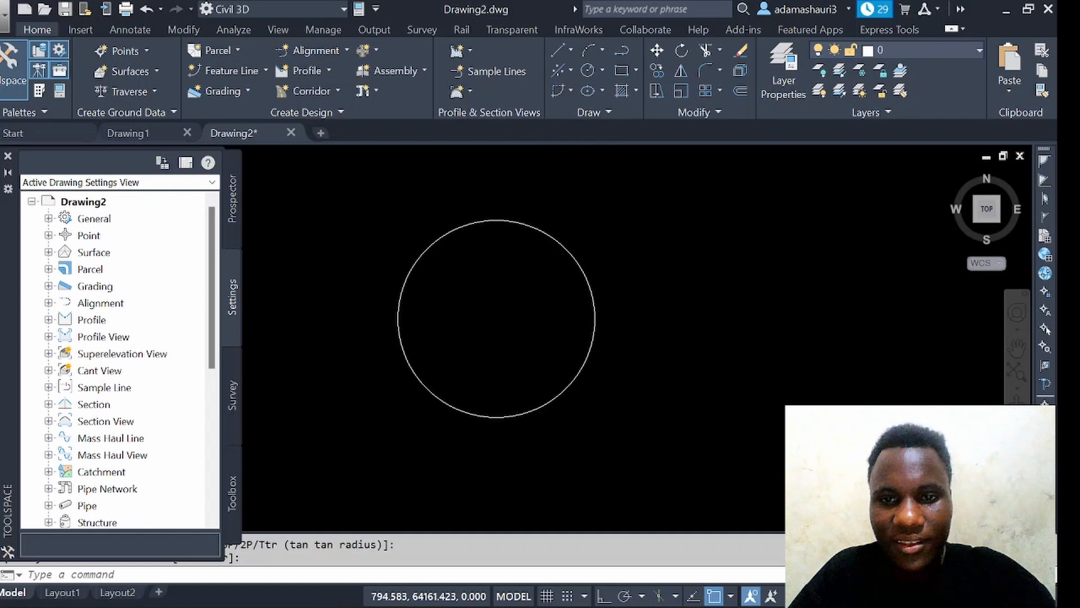
- Draw a wide rectangle by two opposite corners to the right of the circle
click(621, 69)
click(663, 256)
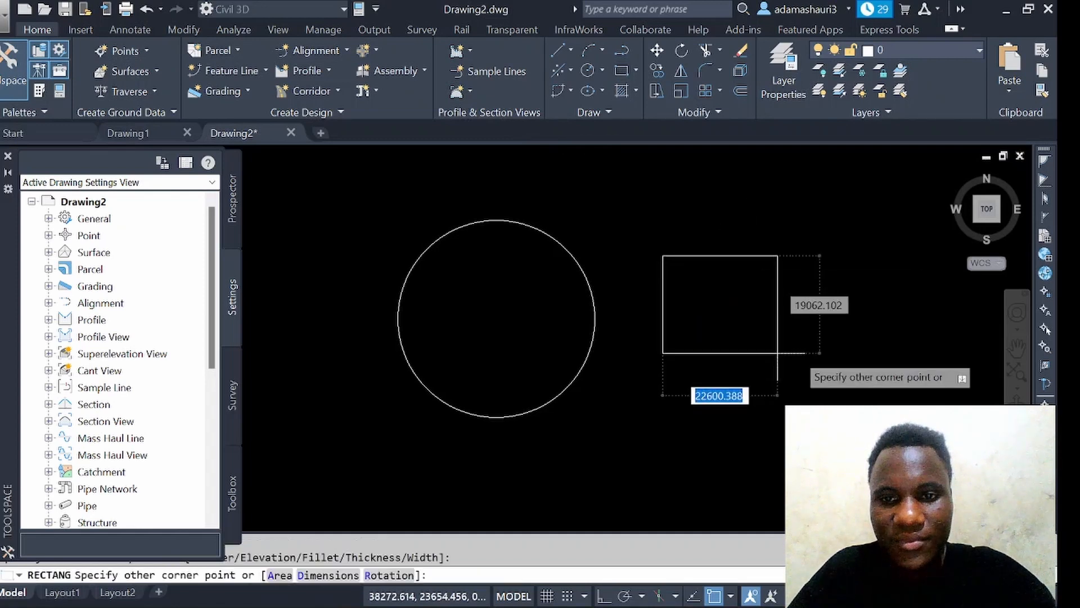
click(851, 362)
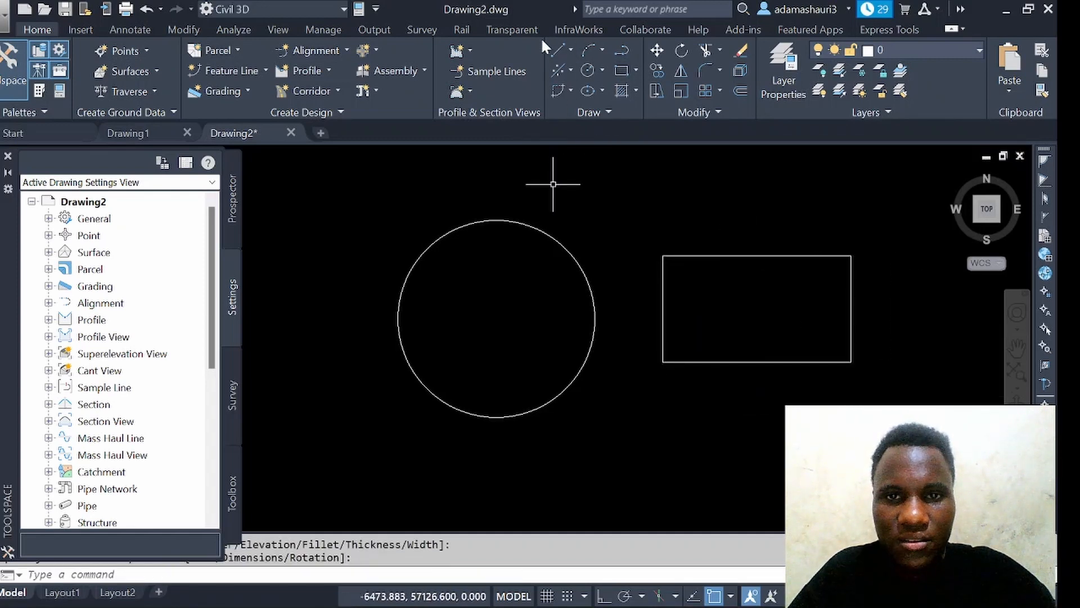
- Draw a single, nearly horizontal line above the circle and the rectangle, and end the Line command
click(571, 50)
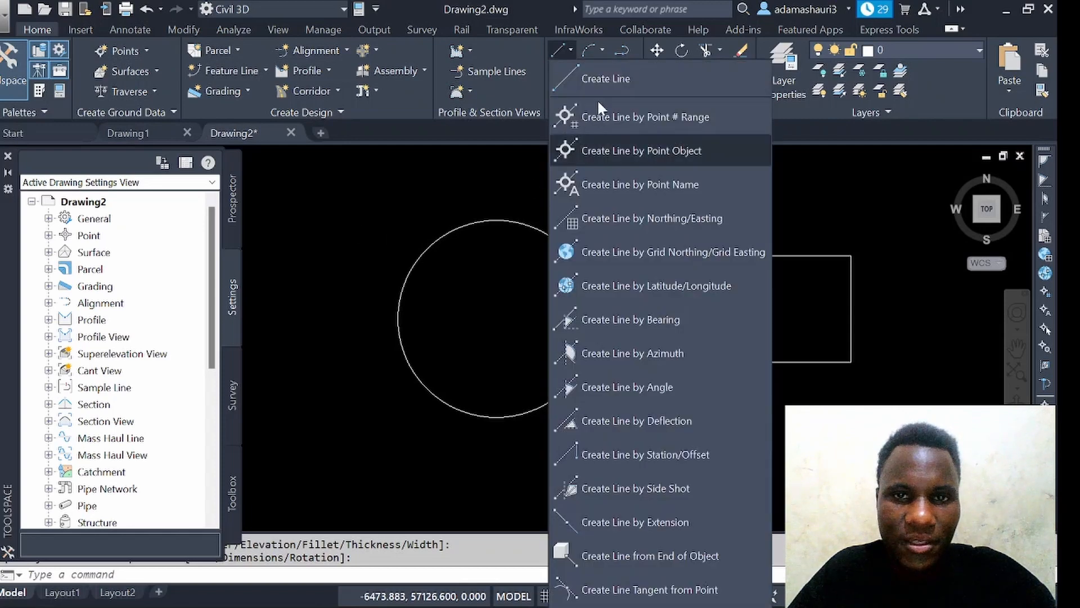
click(619, 77)
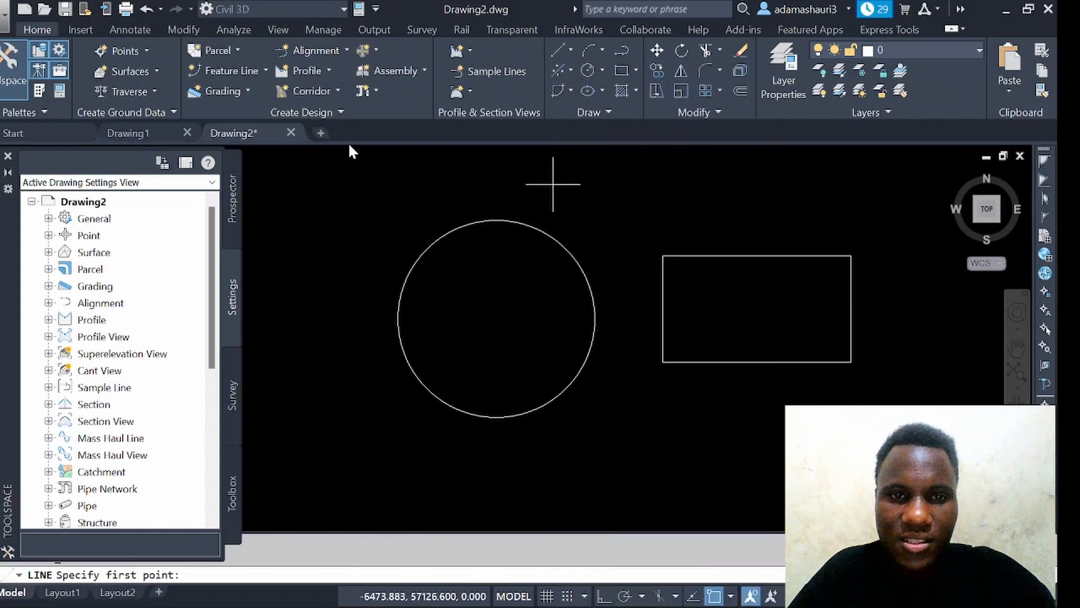
click(317, 192)
click(835, 206)
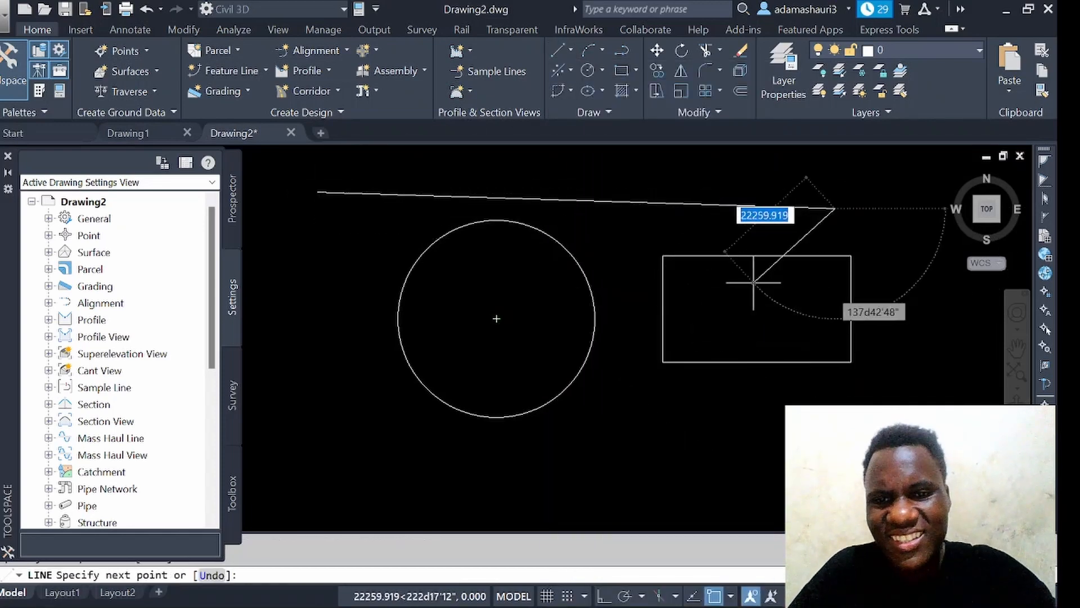
right_click(775, 187)
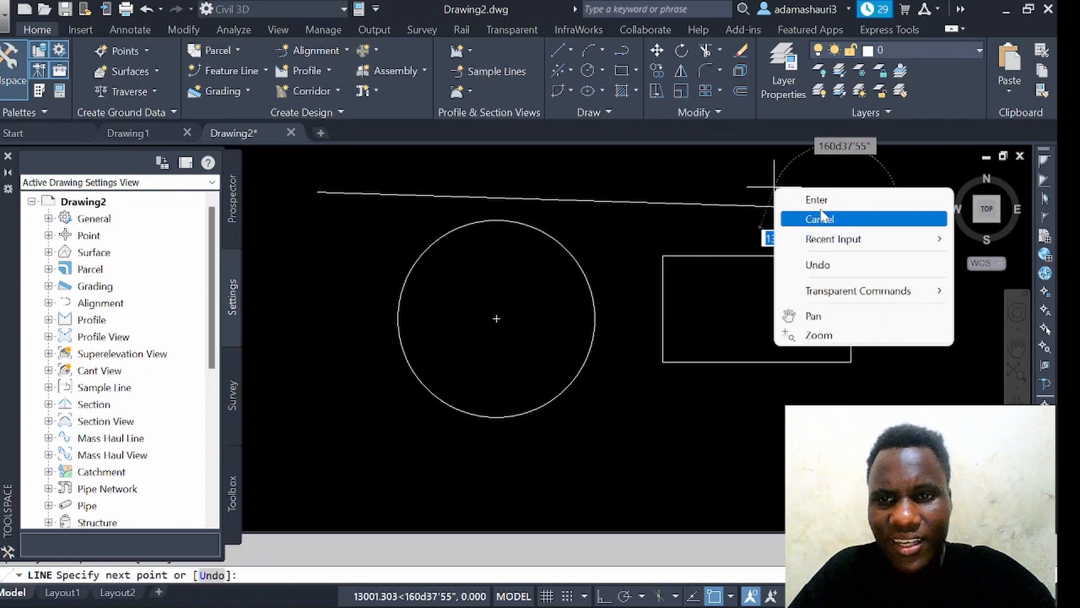
click(823, 205)
- Stretch the line's right endpoint to below the circle's lower left so the line slopes steeply down beside the circle
click(767, 205)
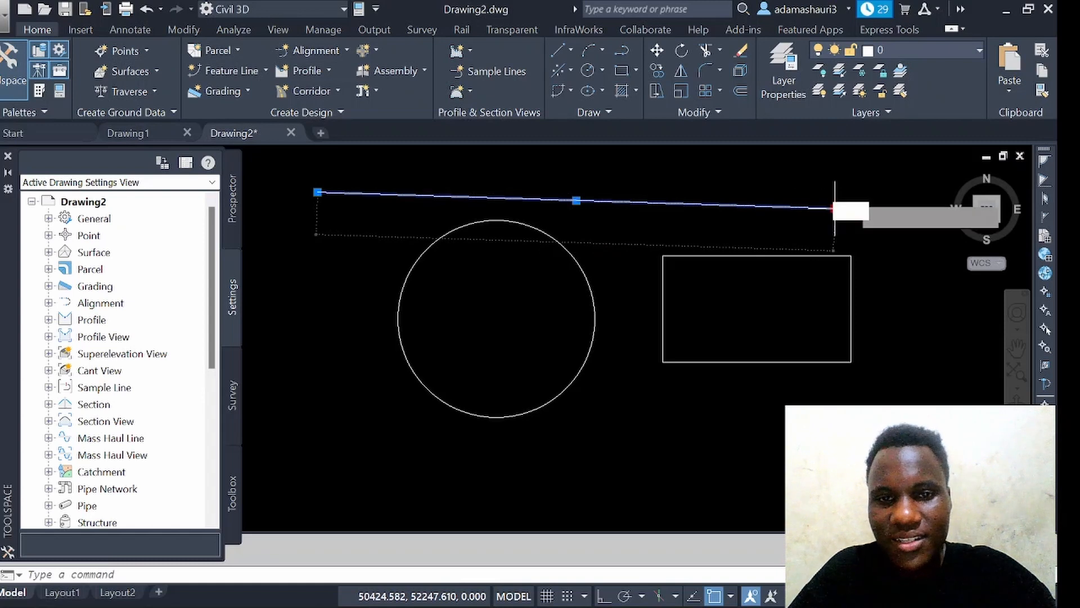
click(835, 208)
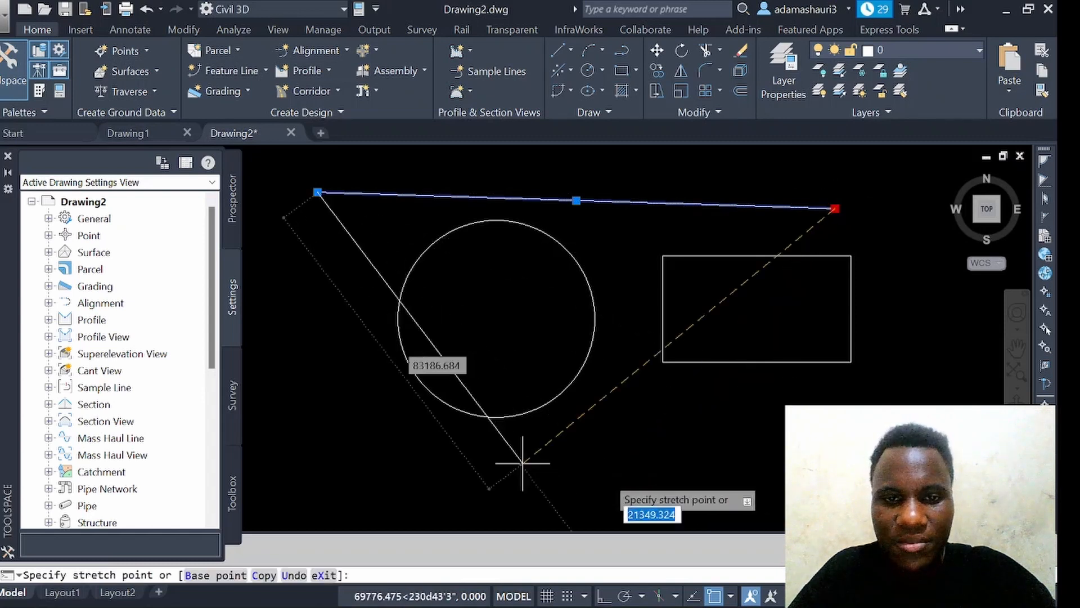
click(428, 498)
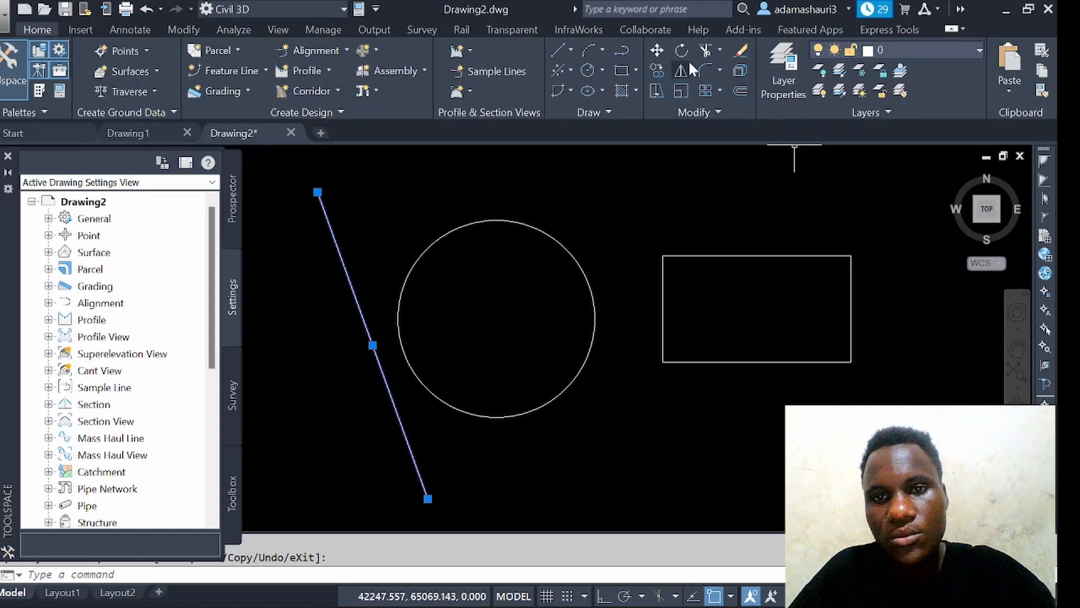
- Mirror the rectangle about a slanted line through its upper-left corner, keeping the source object
click(645, 233)
click(898, 374)
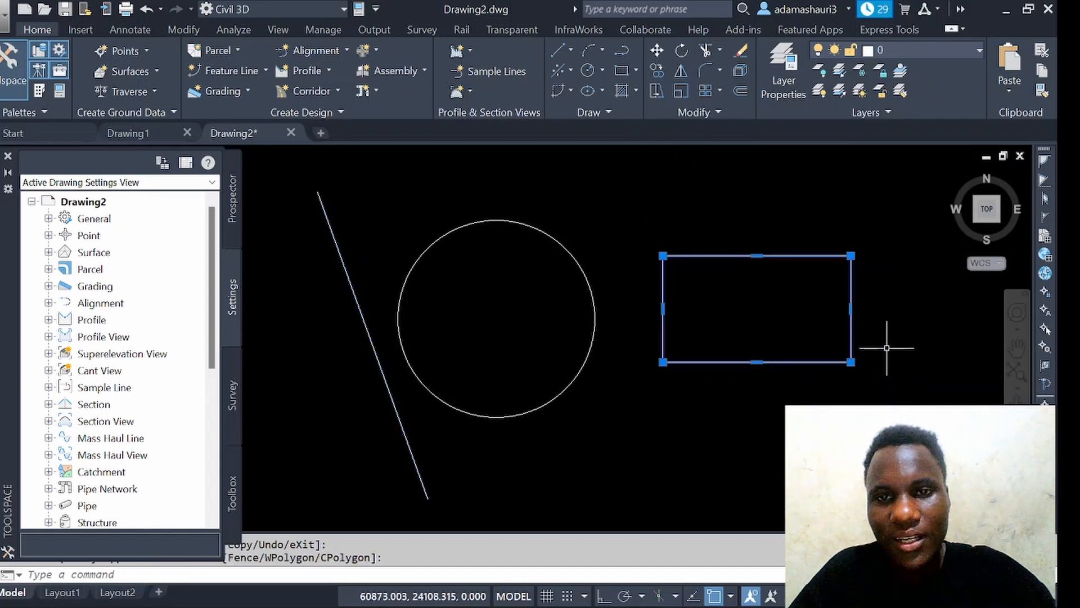
click(679, 72)
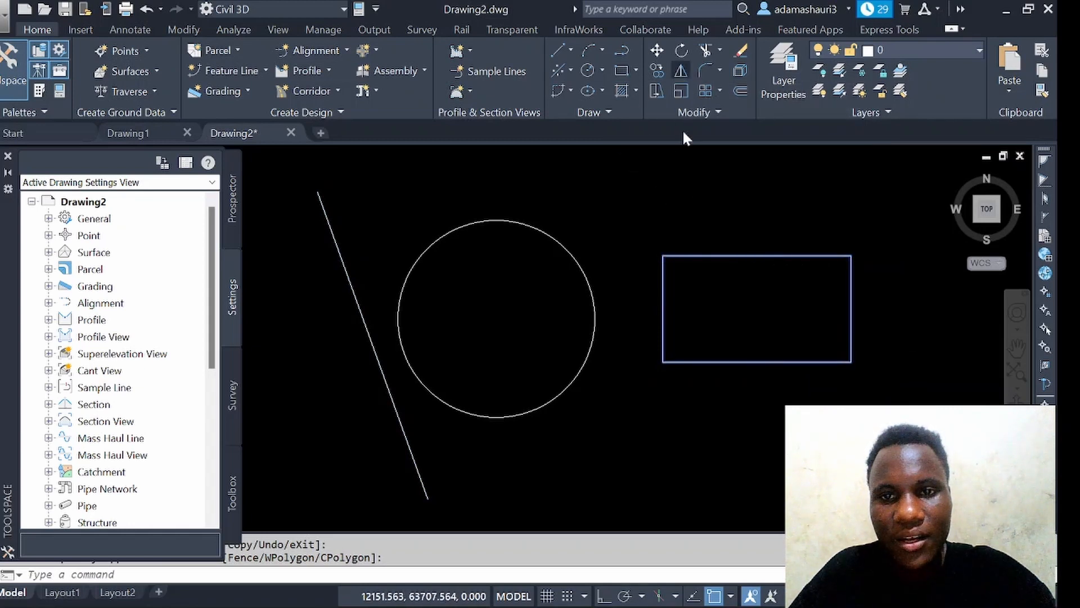
click(660, 292)
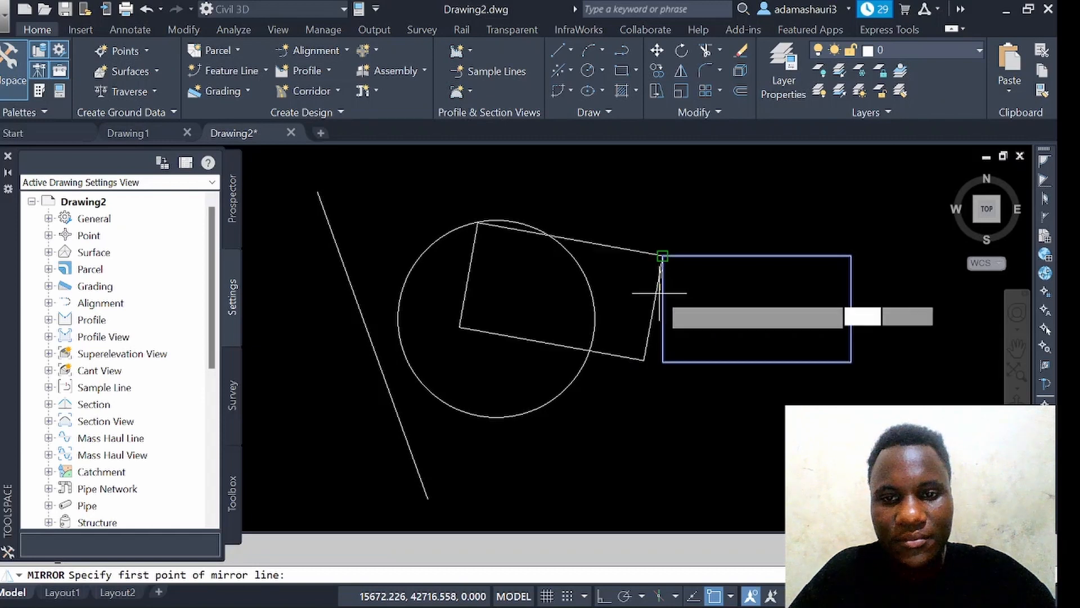
click(672, 225)
scroll(627, 329, down, 4)
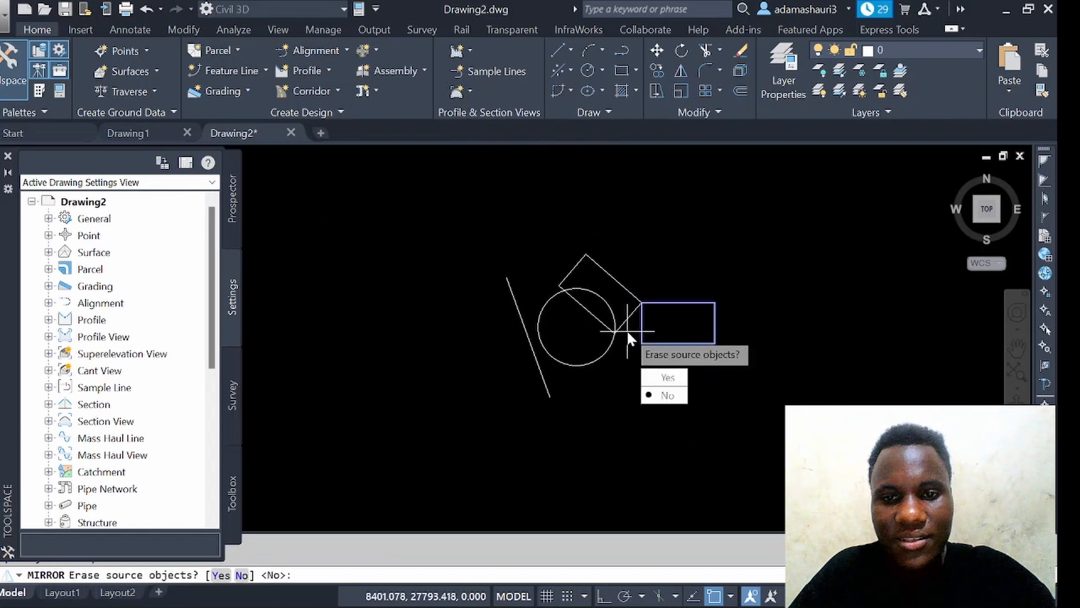
right_click(689, 218)
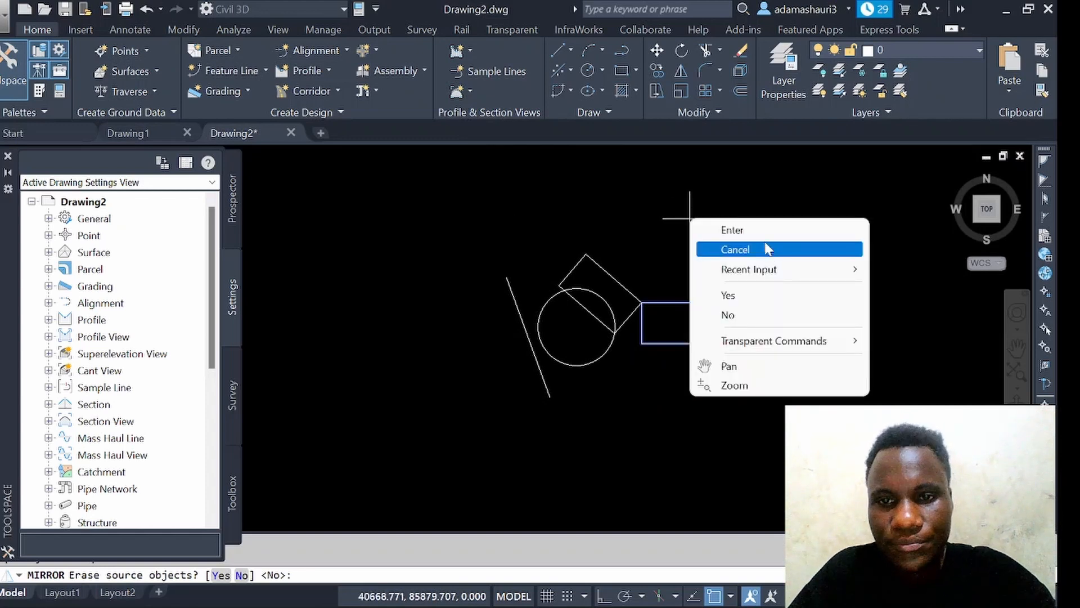
click(731, 229)
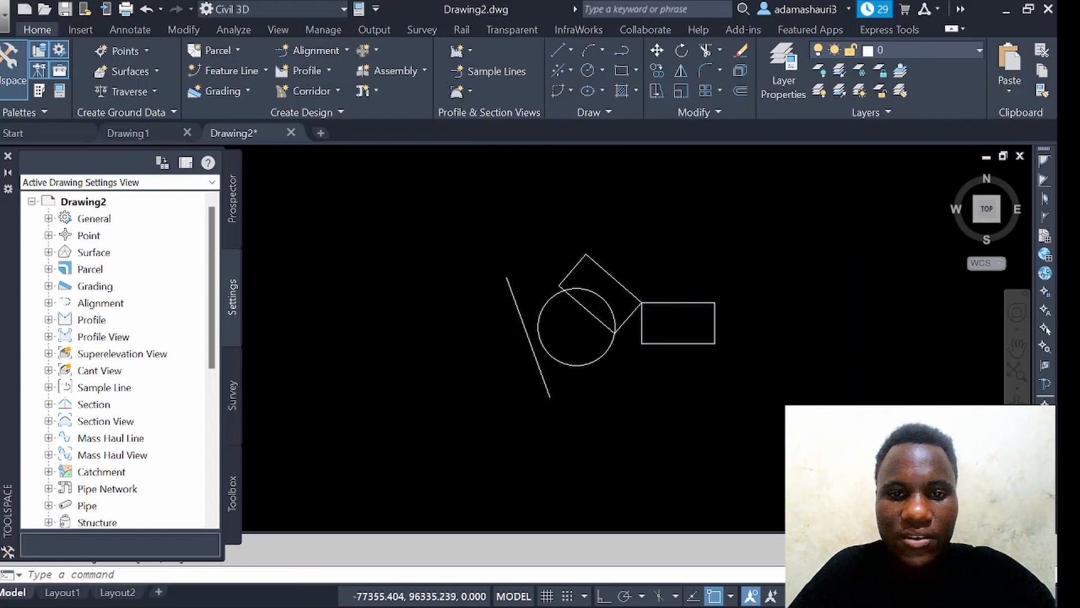
click(460, 198)
click(837, 375)
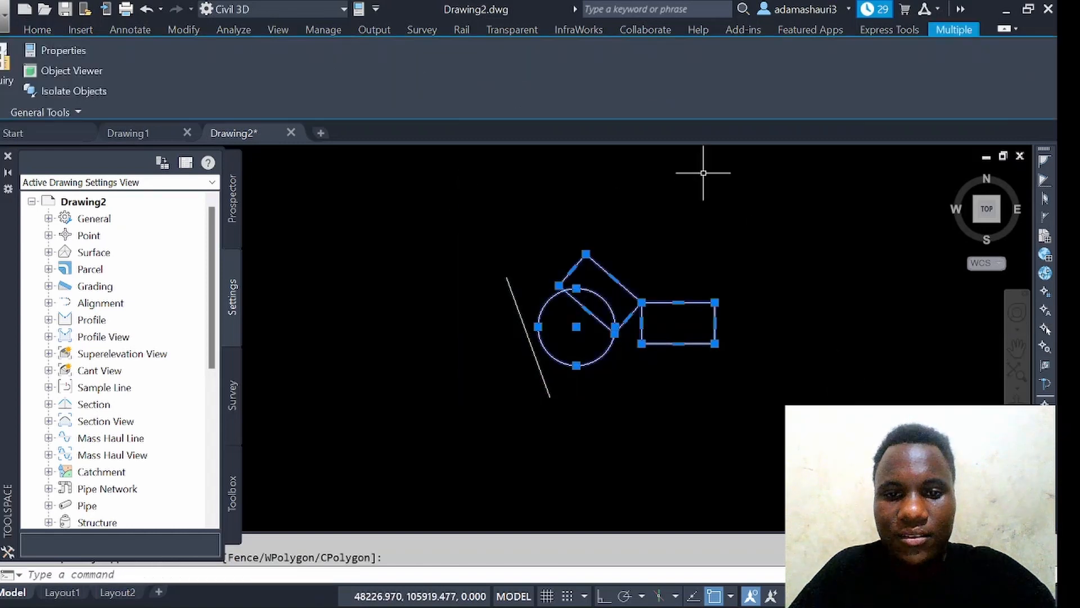
click(684, 222)
click(683, 223)
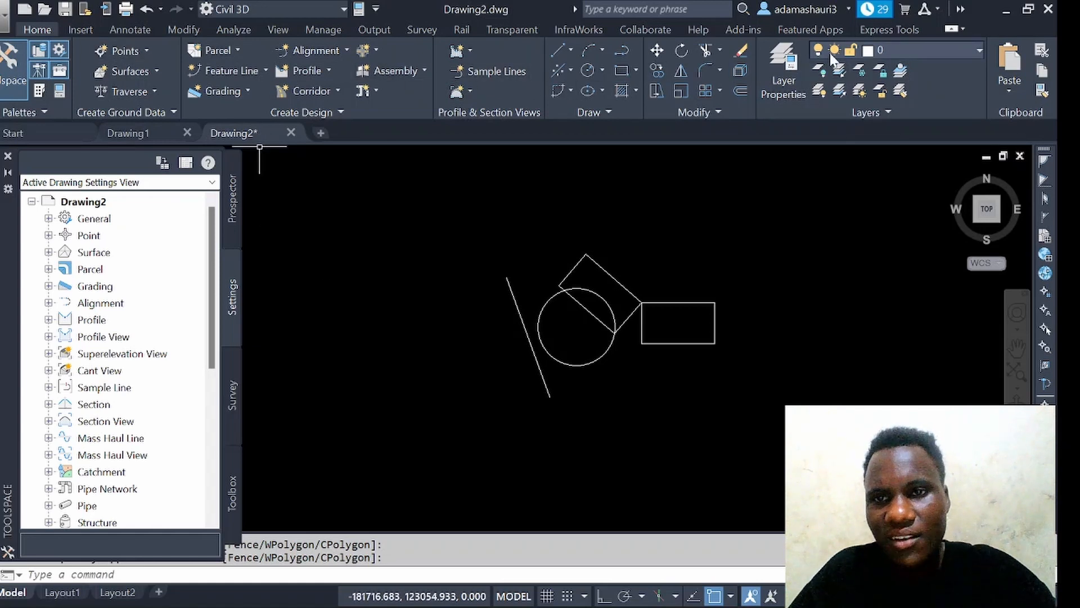
- Open the color choice of layer C-ANNO-TABL and accept red as its color
click(924, 51)
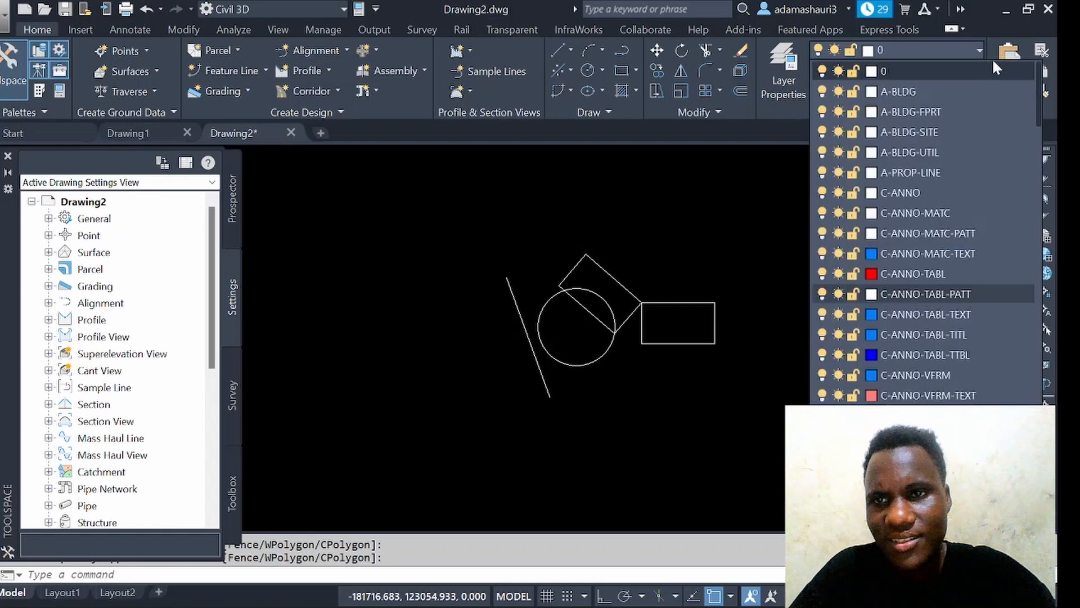
click(873, 274)
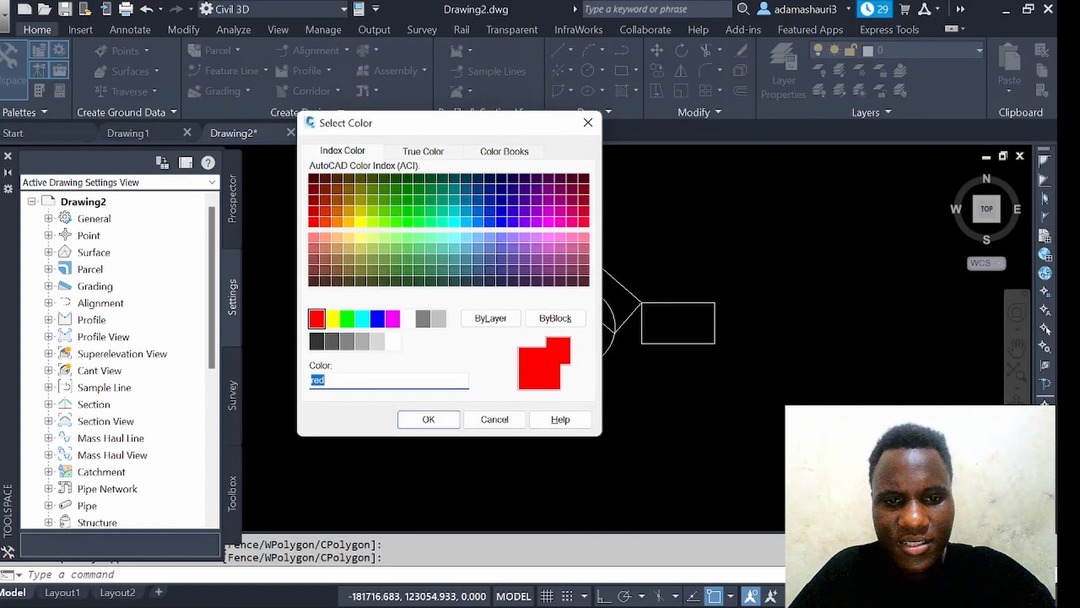
click(432, 422)
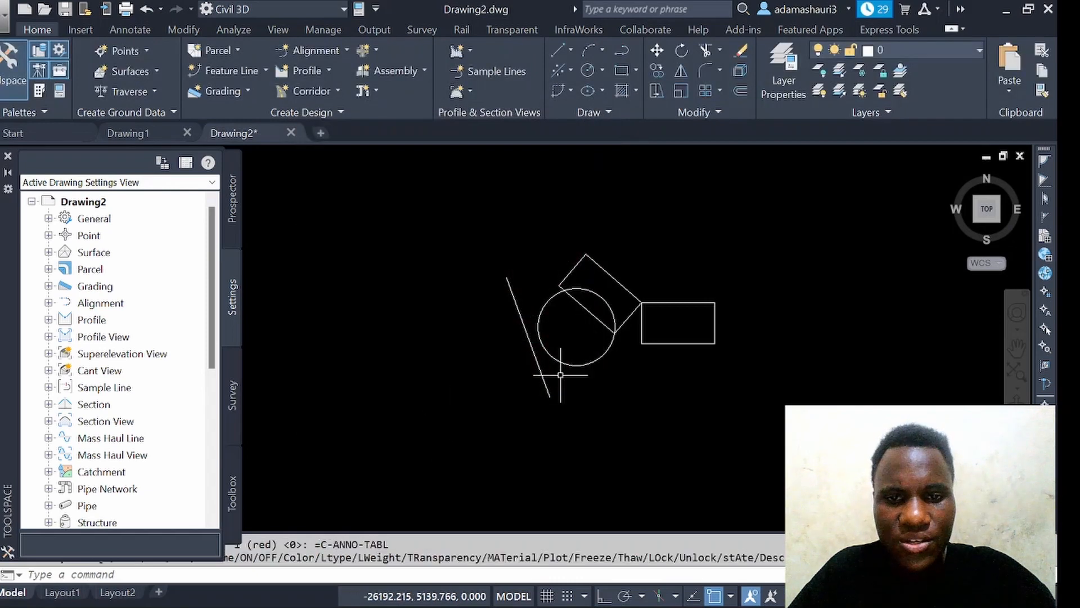
- Select the circle and both rectangles, open the Layer Properties Manager, and accept red as the color of the first red C-ROAD layer
click(457, 243)
click(748, 368)
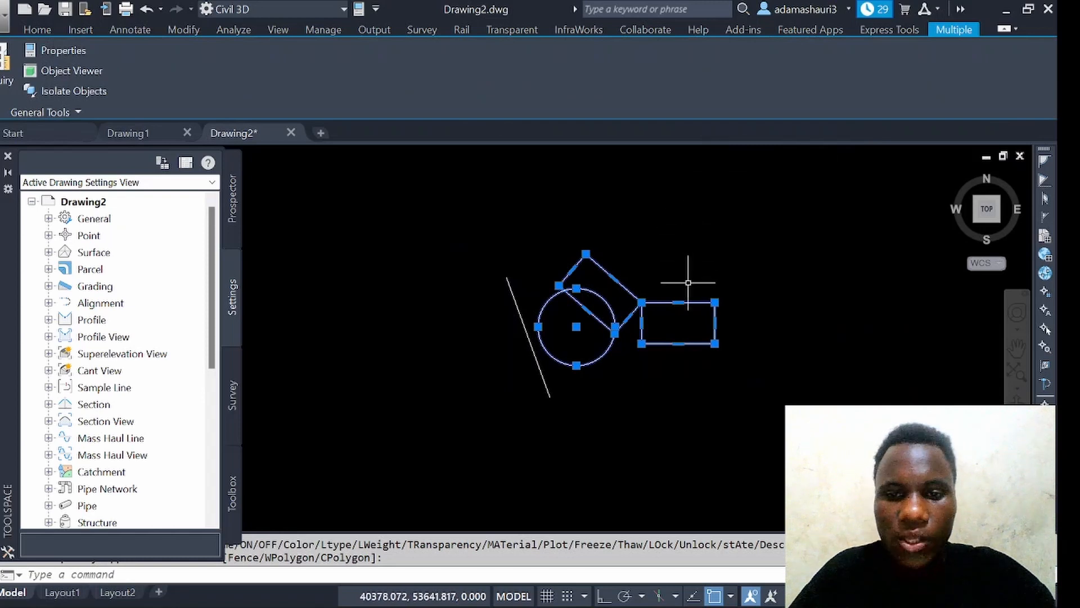
text(LA)
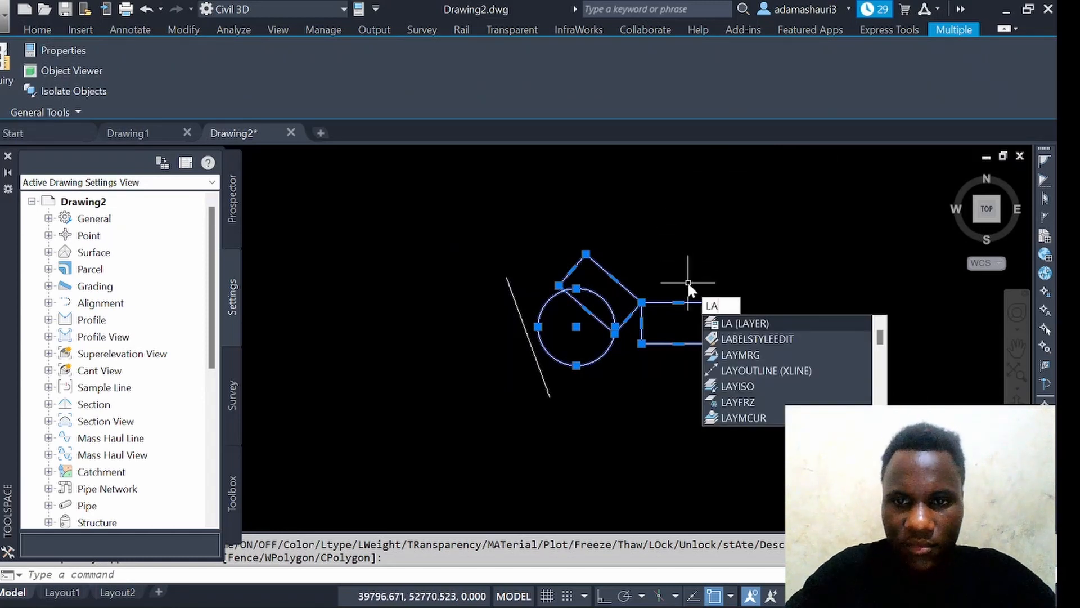
click(752, 318)
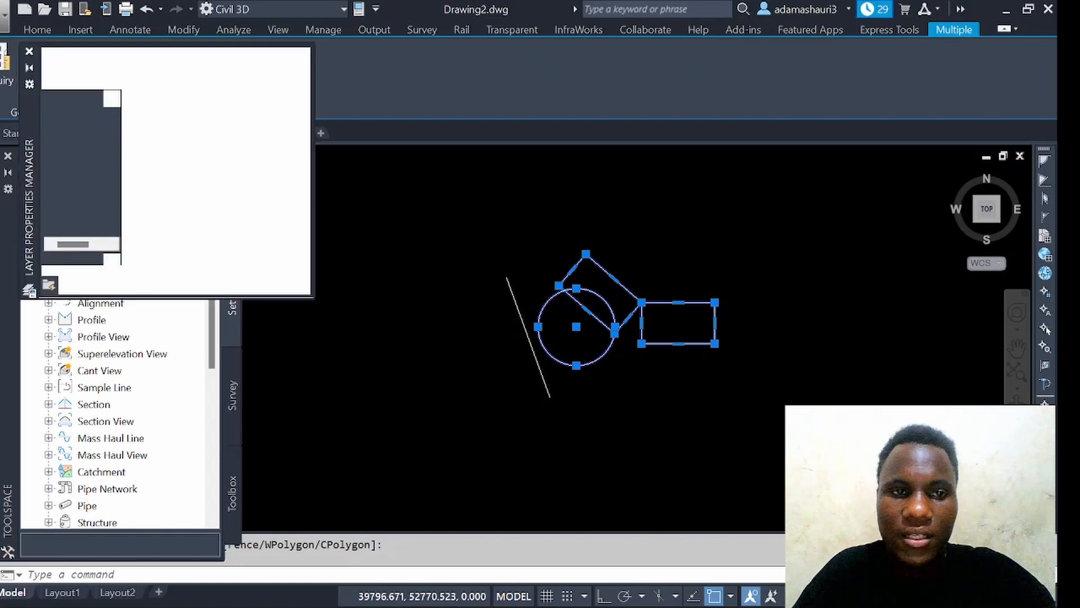
scroll(177, 144, down, 10)
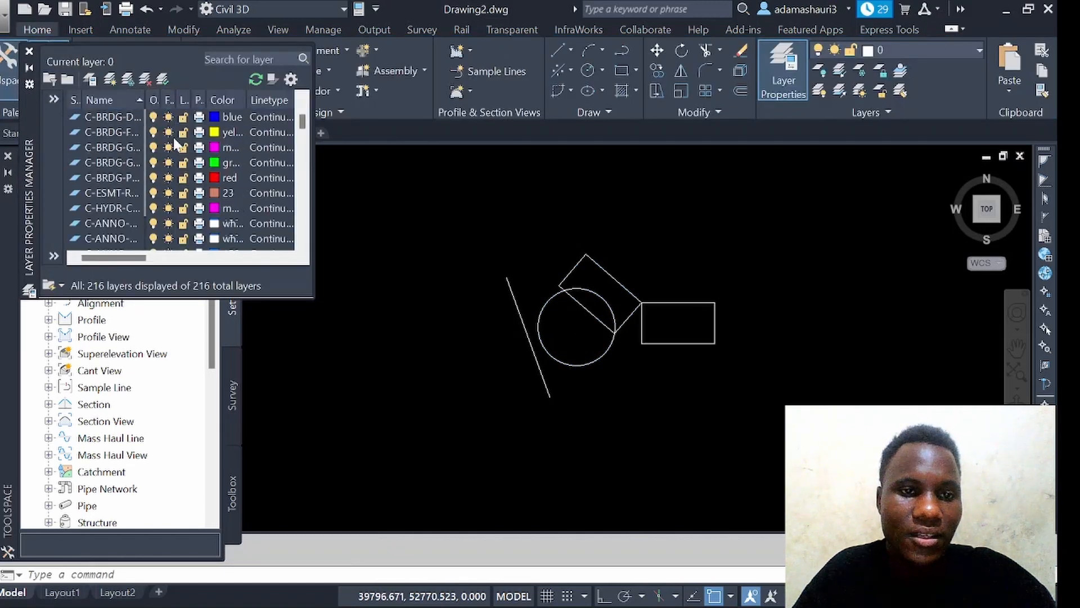
click(229, 208)
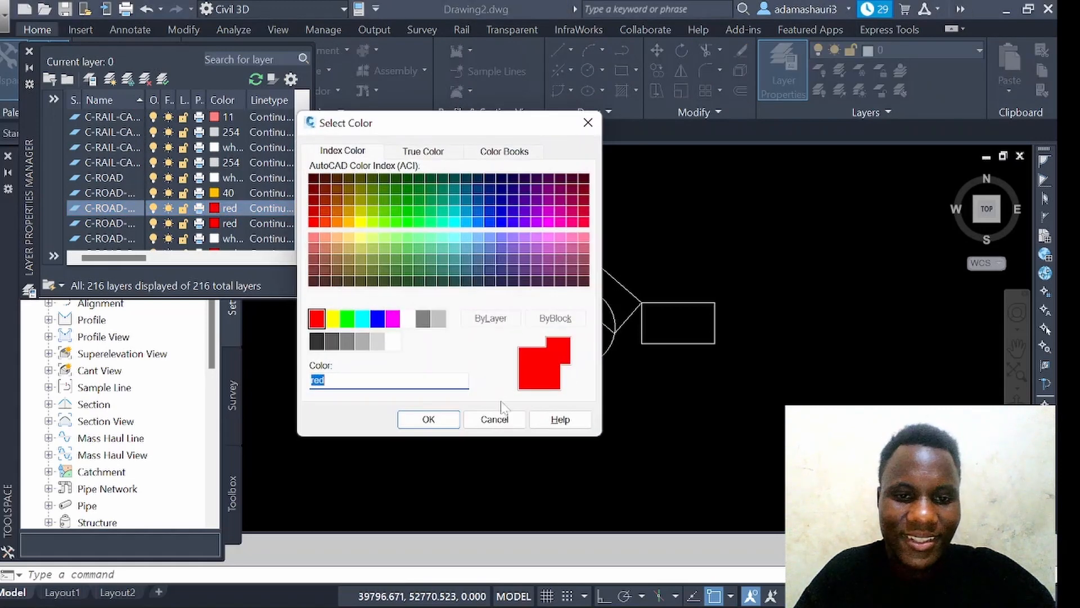
click(427, 420)
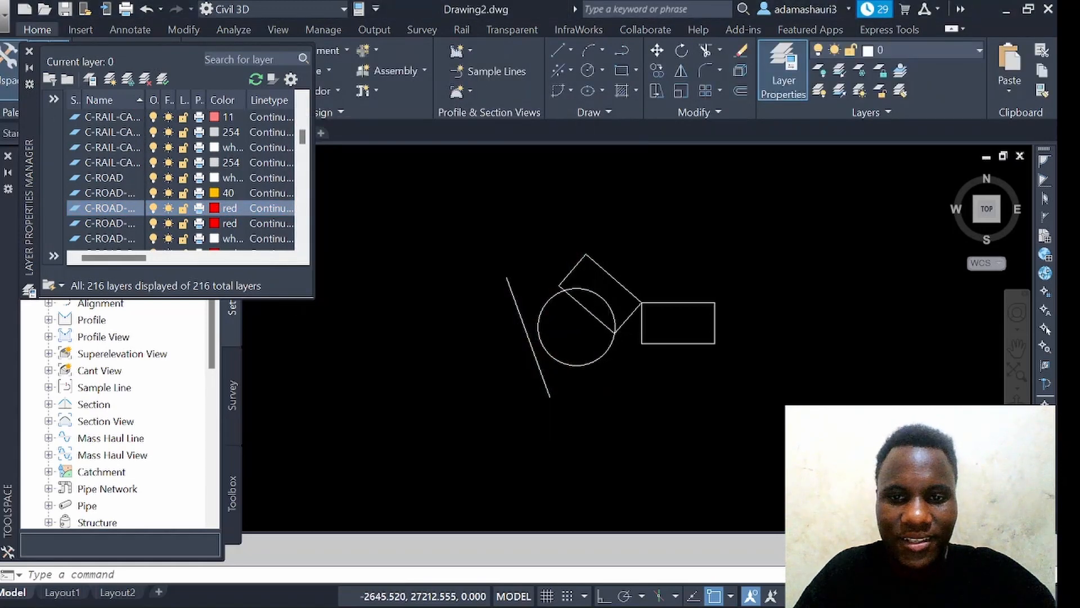
- Select the mirrored rectangle, close the Layer Properties Manager, and clear the selection
click(606, 331)
click(609, 329)
click(609, 328)
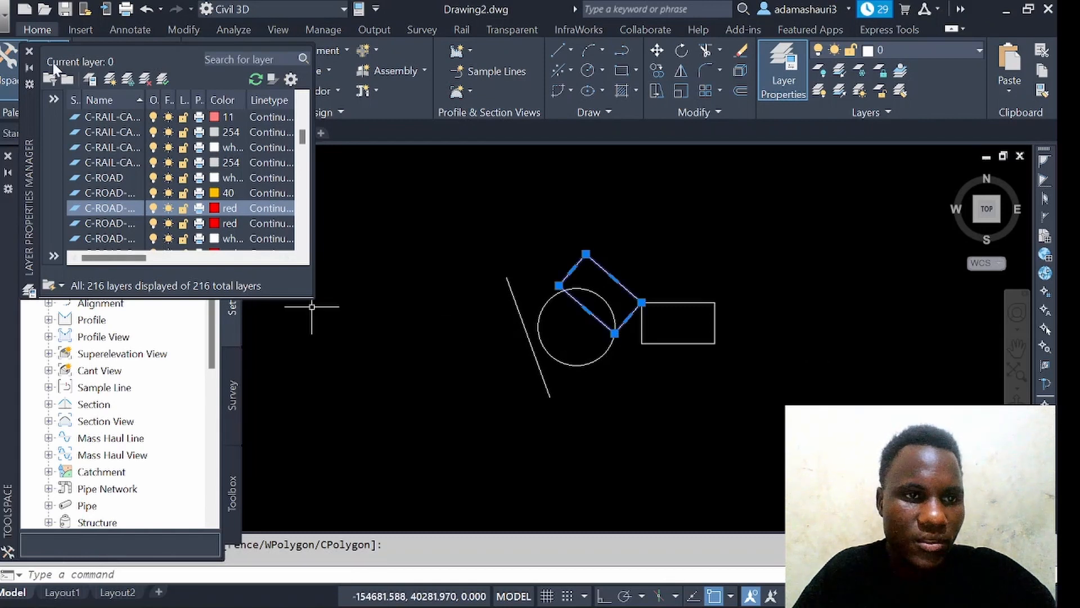
click(29, 50)
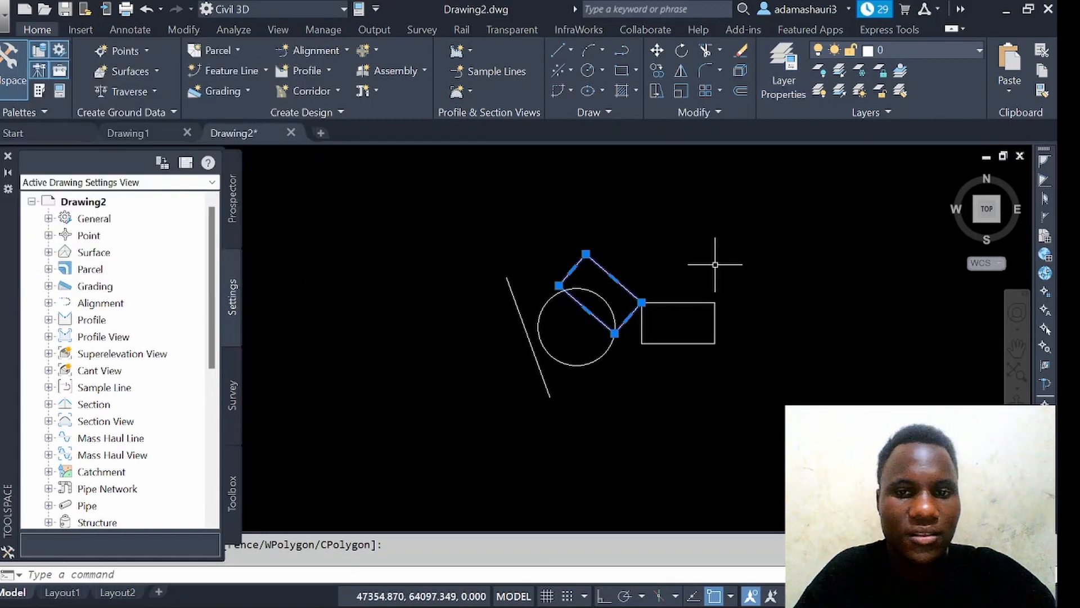
click(488, 212)
key(Escape)
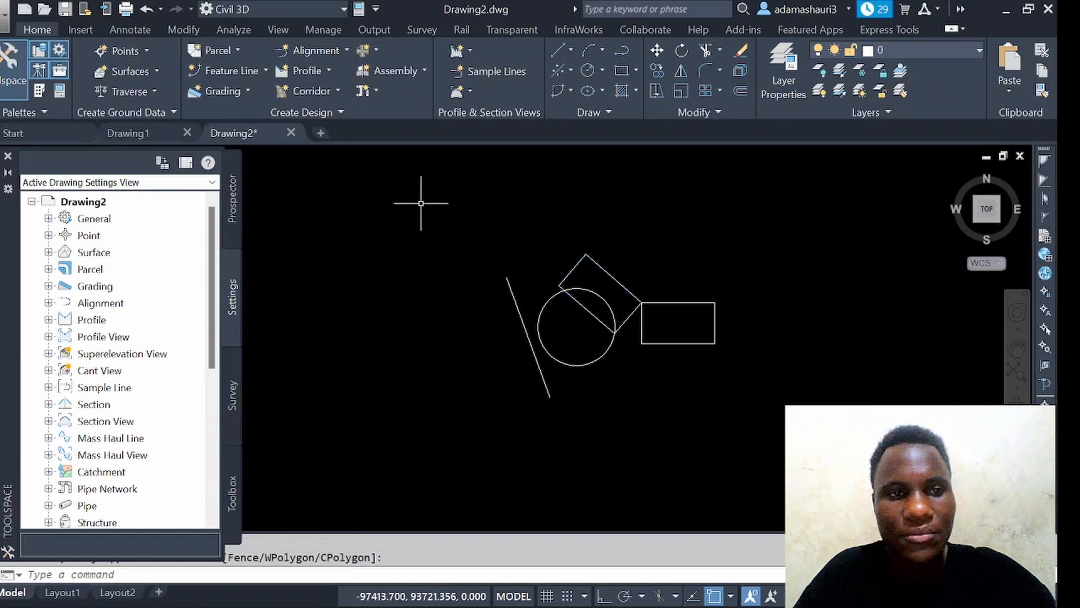
- Start attaching a point cloud and browse the Desktop and OneDrive locations for a project file
click(79, 29)
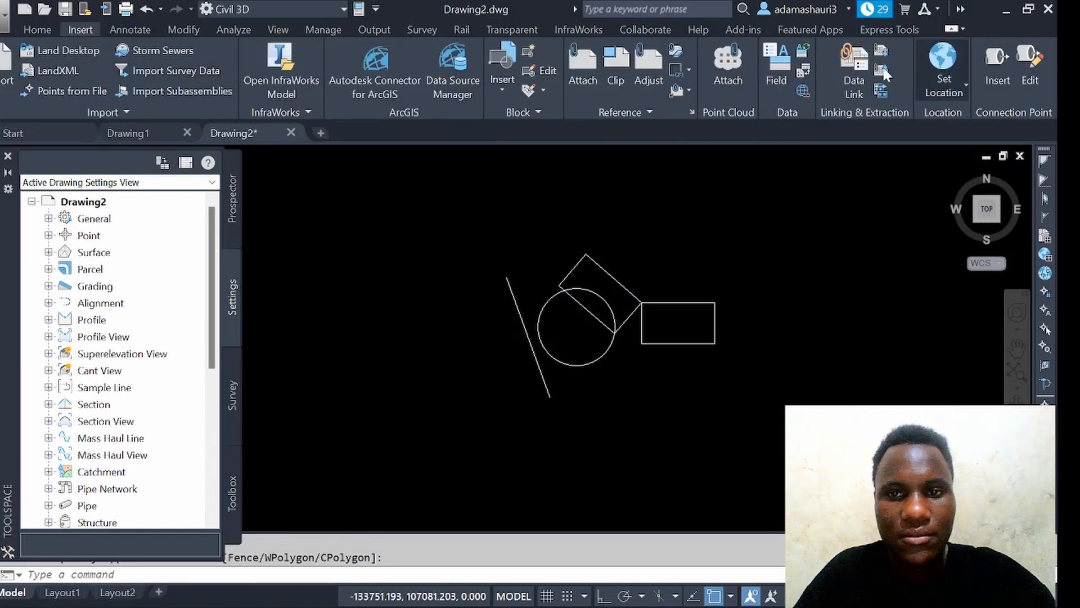
click(728, 62)
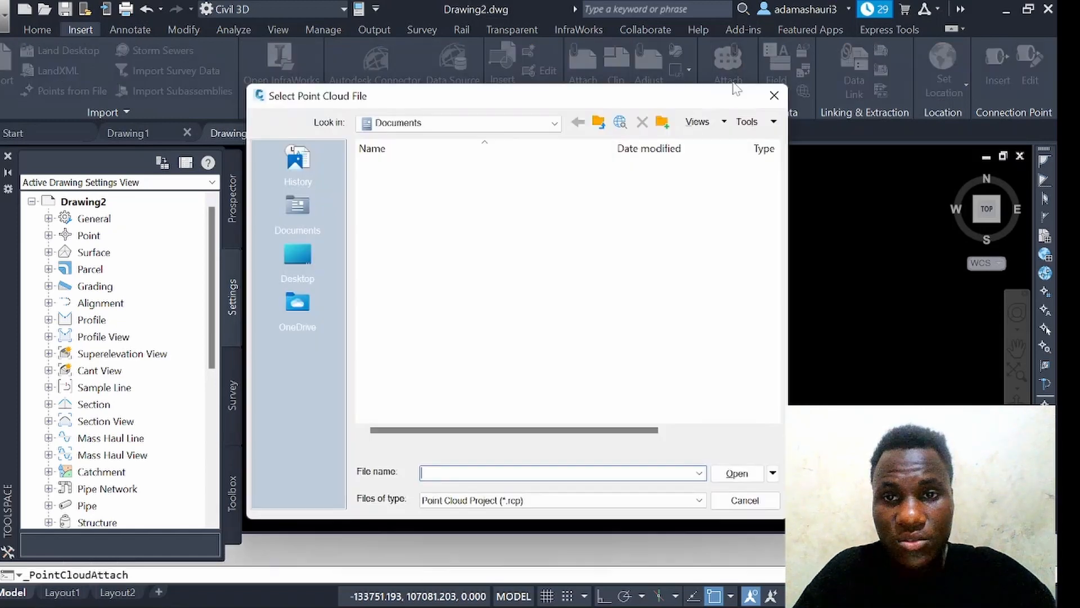
click(308, 248)
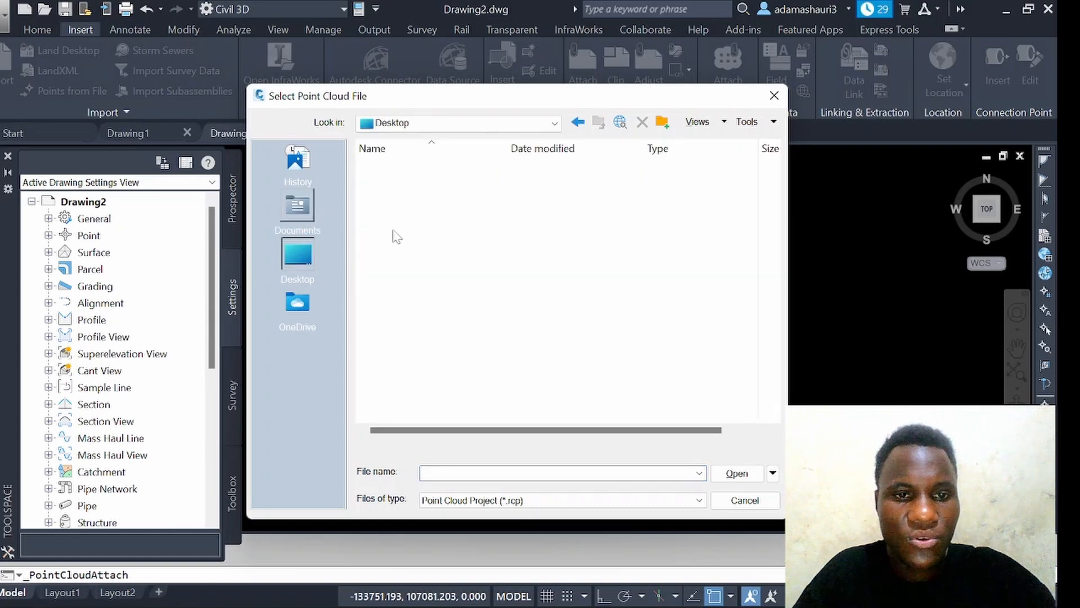
scroll(453, 245, down, 2)
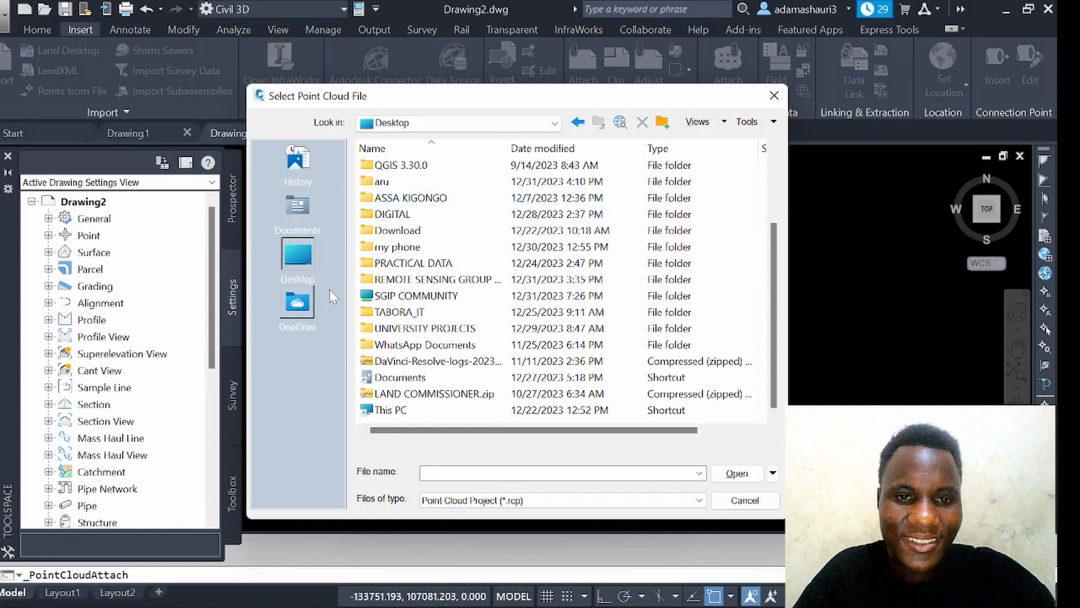
click(300, 303)
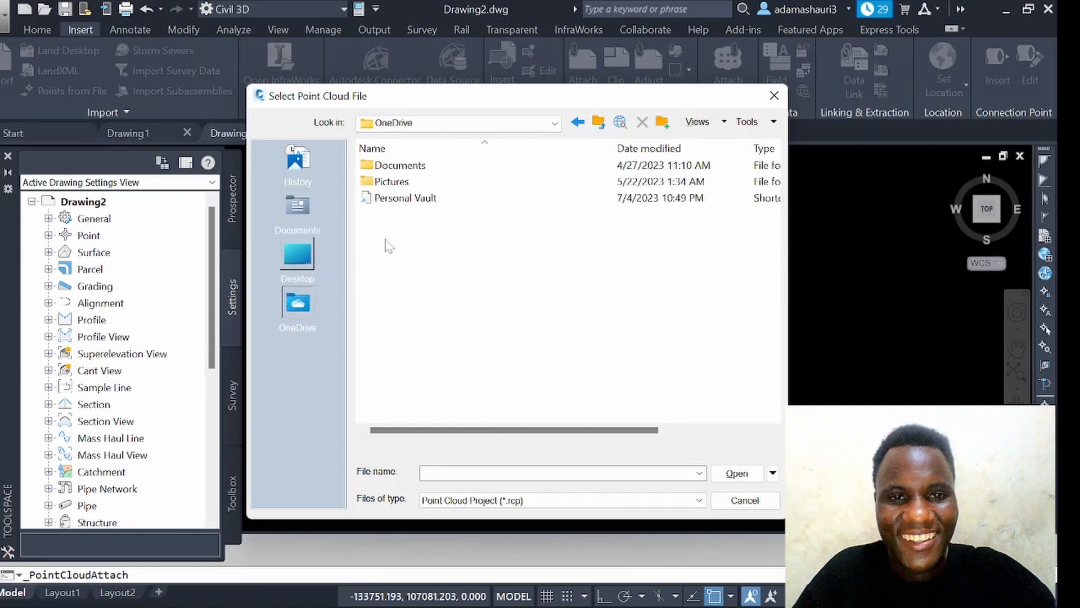
click(299, 264)
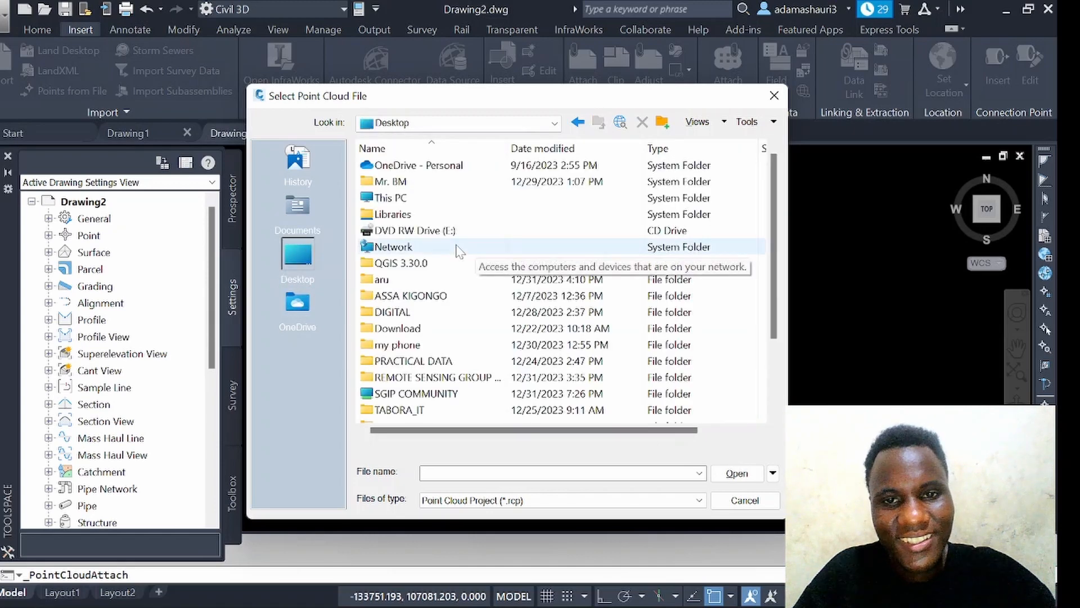
- Browse from This PC through Pictures into the LOGO folder for a point cloud project file
click(382, 201)
double_click(382, 201)
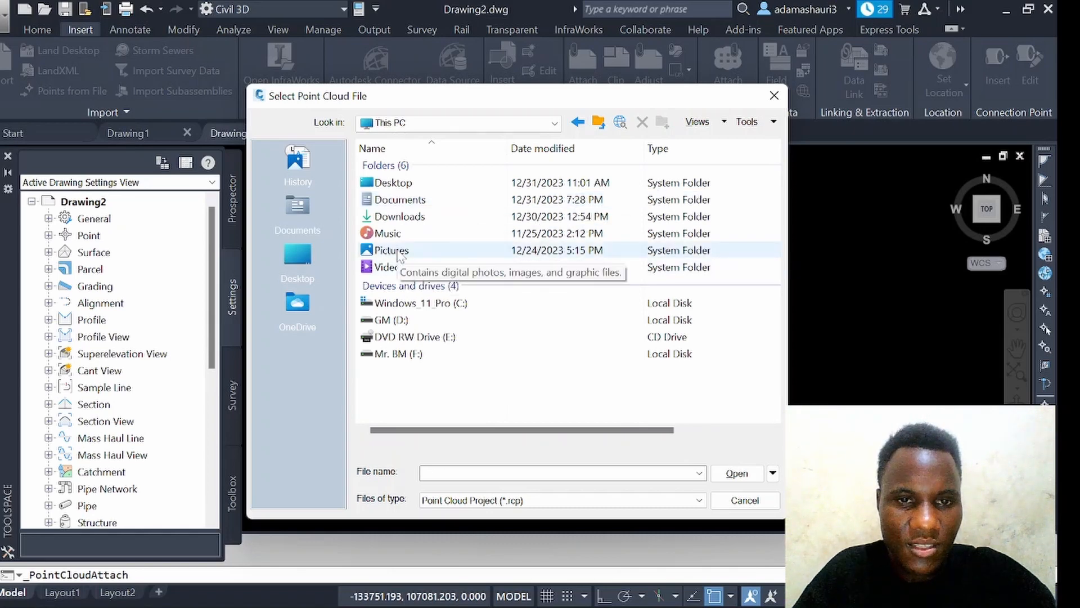
click(400, 251)
double_click(399, 251)
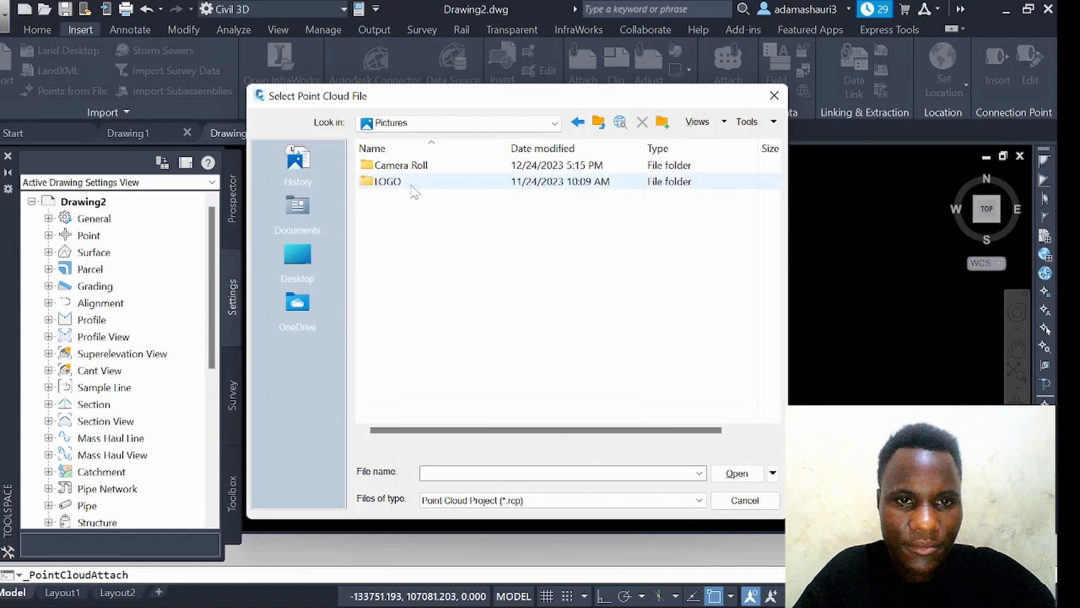
click(413, 186)
double_click(413, 186)
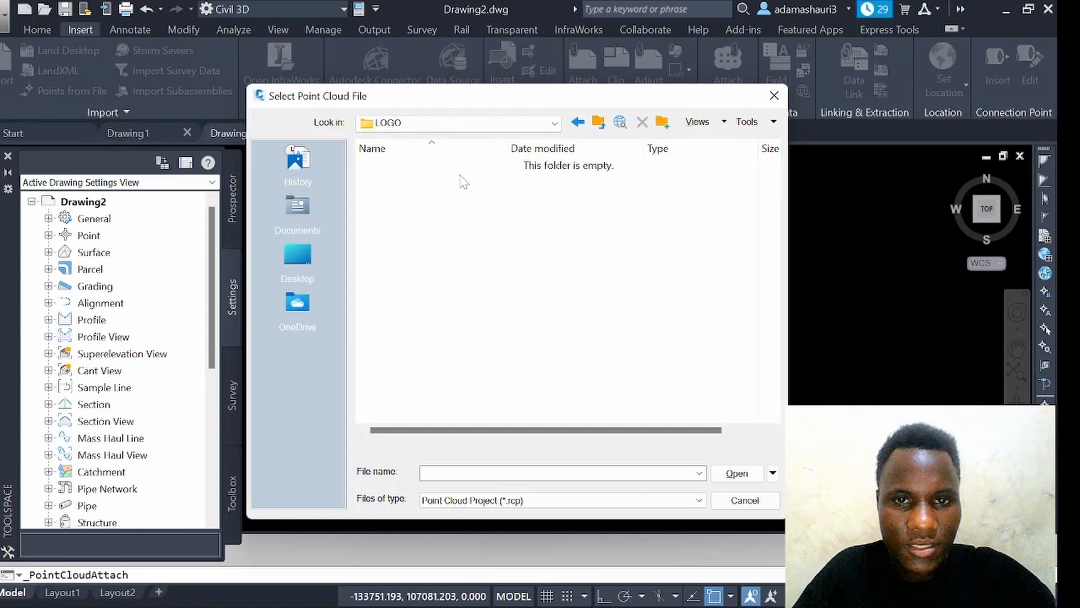
- Set the file type to Point Cloud Scan (*.rcs) and browse through This PC to the F: drive
click(621, 501)
click(528, 526)
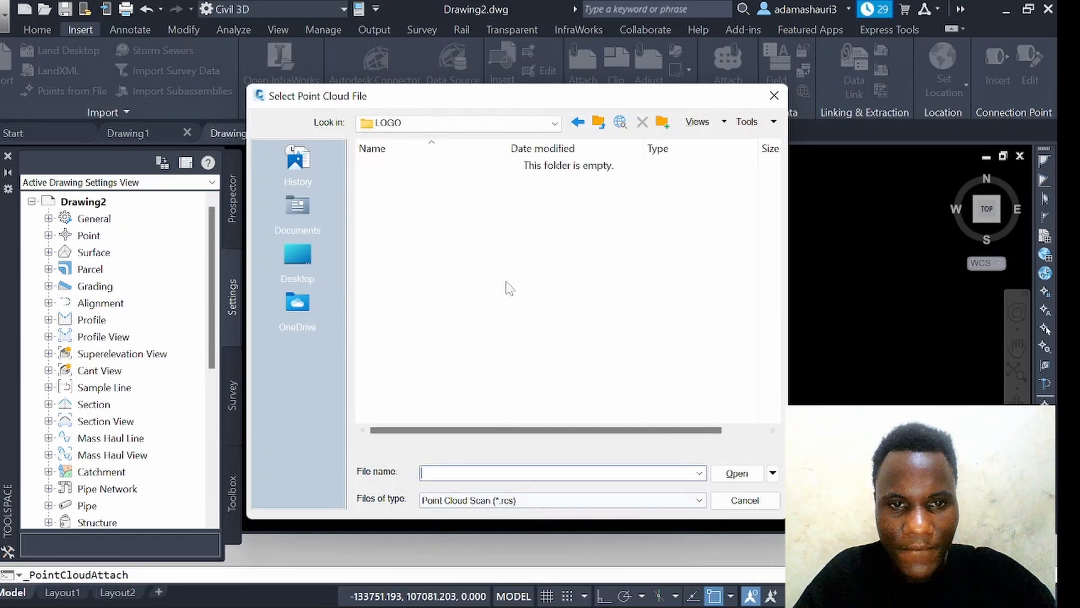
click(297, 258)
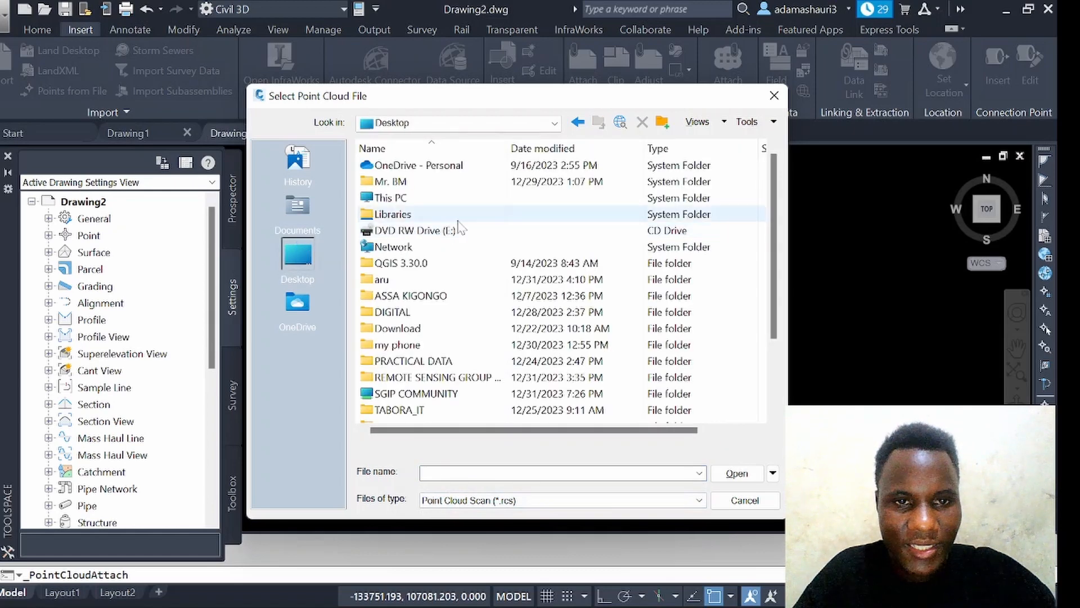
click(410, 199)
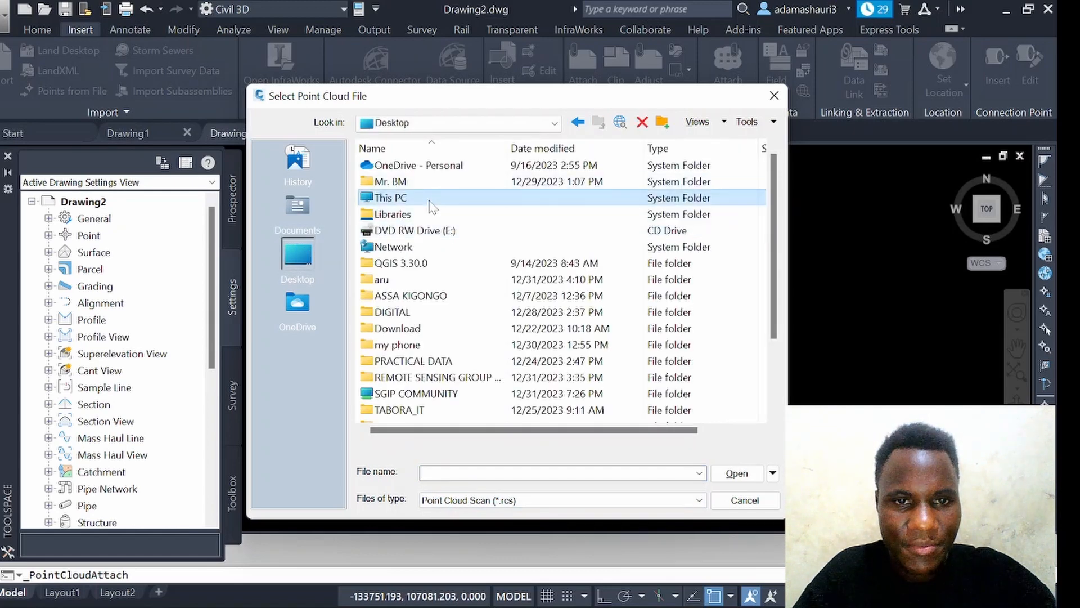
double_click(410, 199)
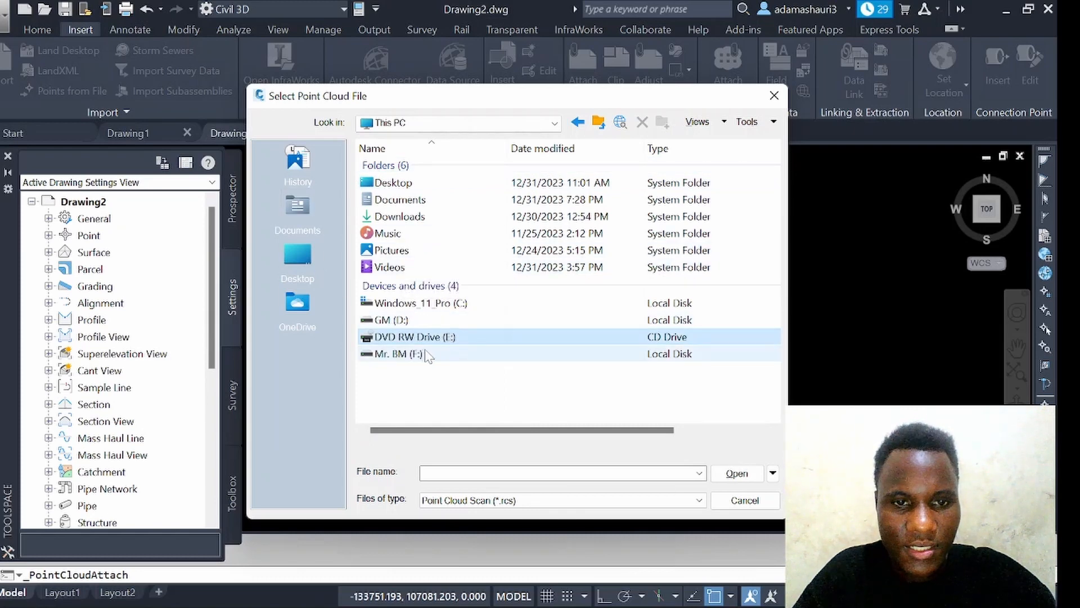
double_click(417, 353)
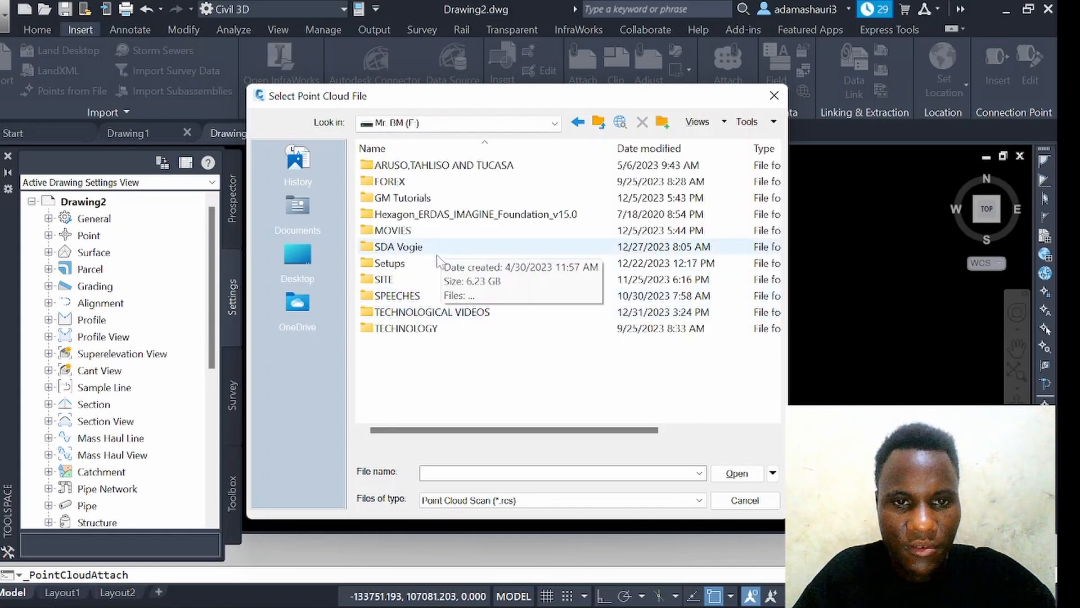
- Search the Screenshots and Camera subfolders of the SITE folder for a point cloud scan, and cancel the attachment
click(414, 263)
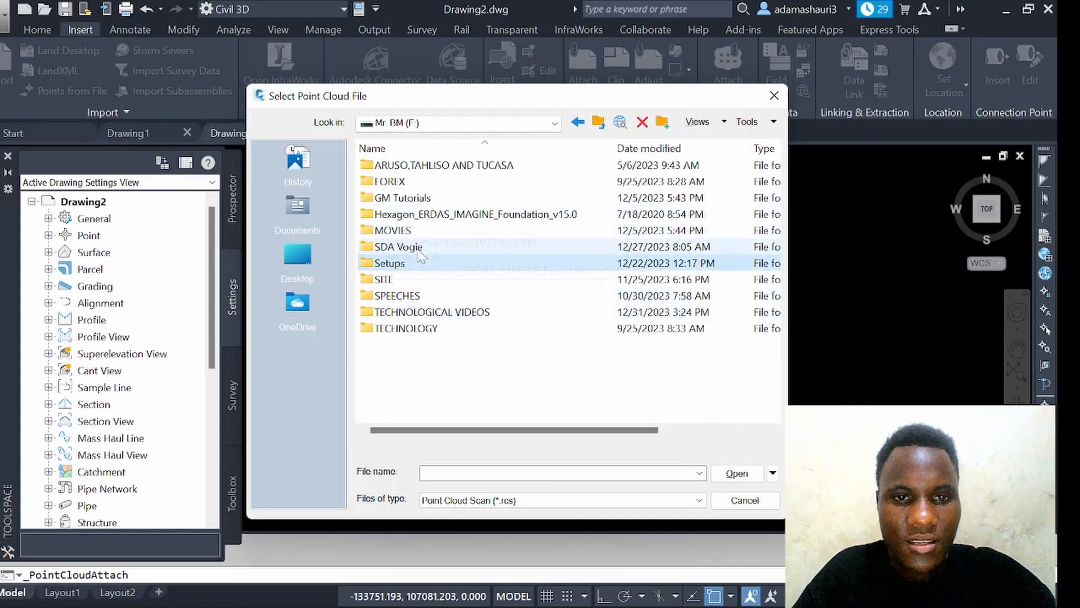
click(398, 279)
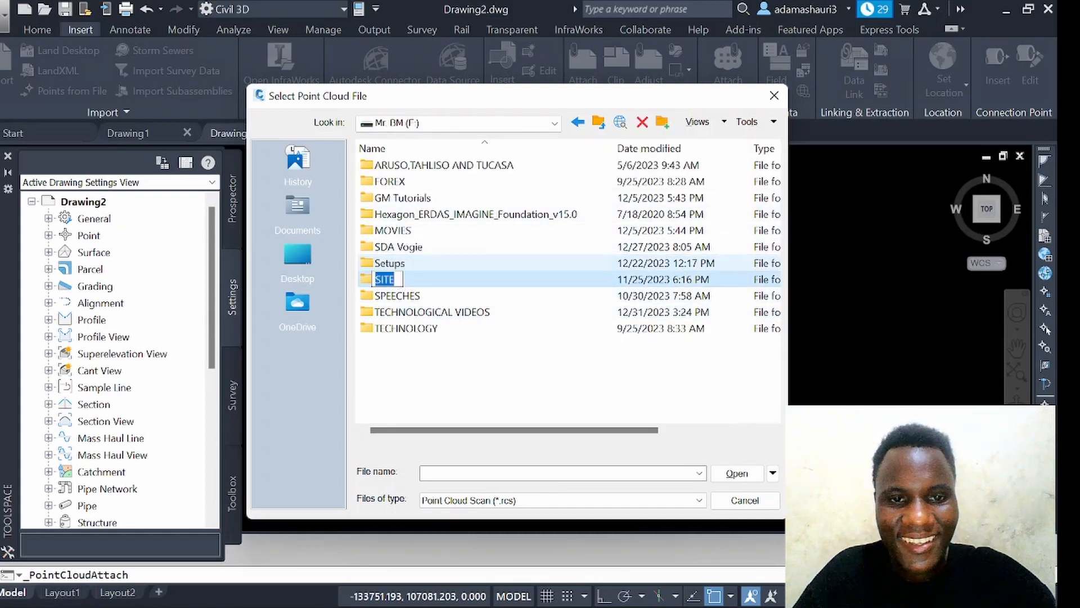
double_click(425, 279)
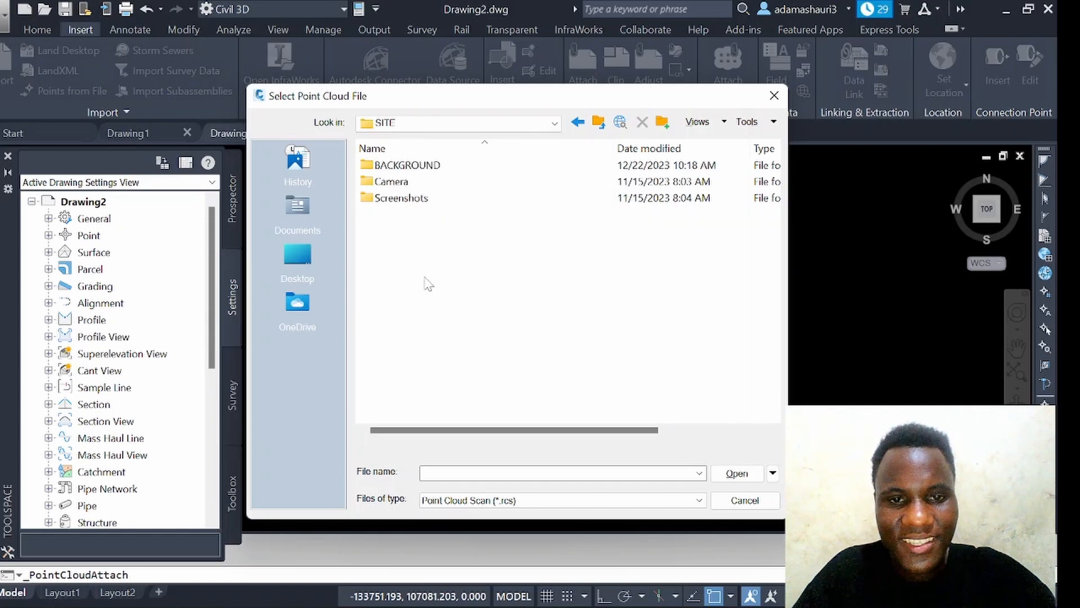
click(394, 184)
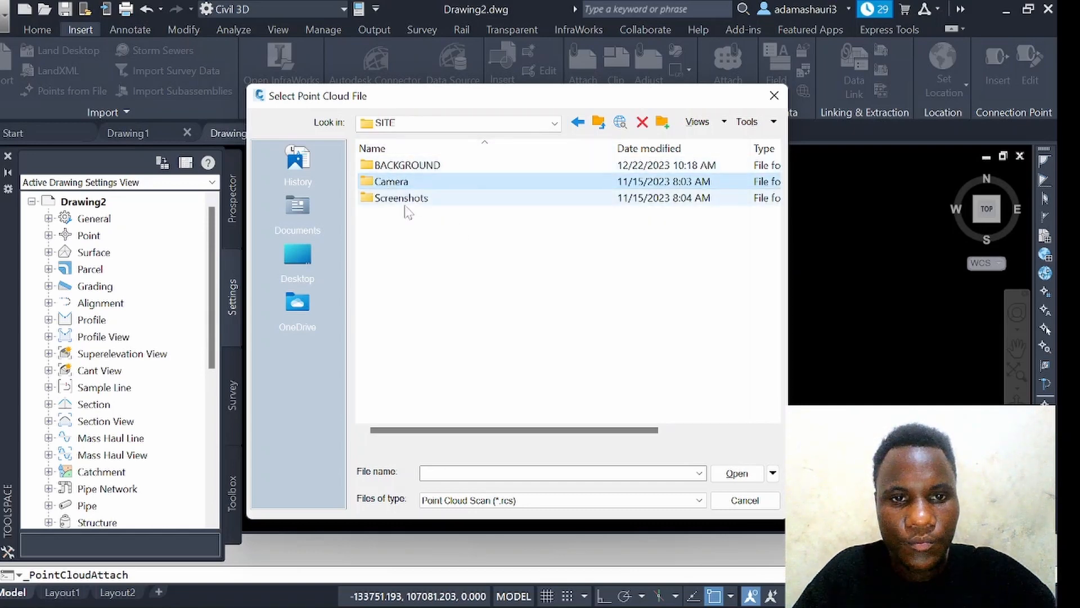
double_click(423, 198)
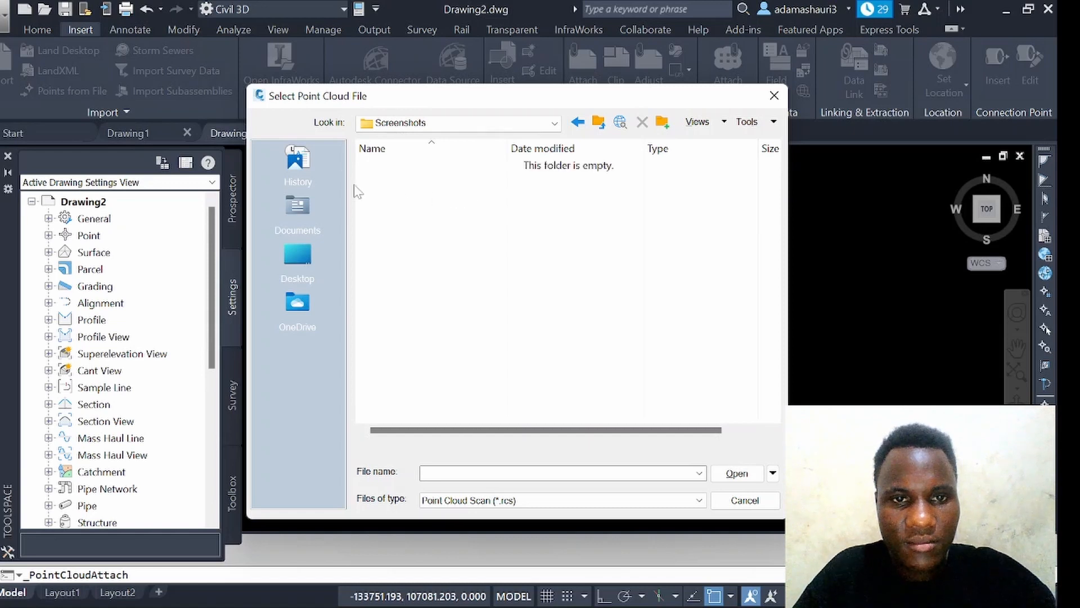
click(600, 122)
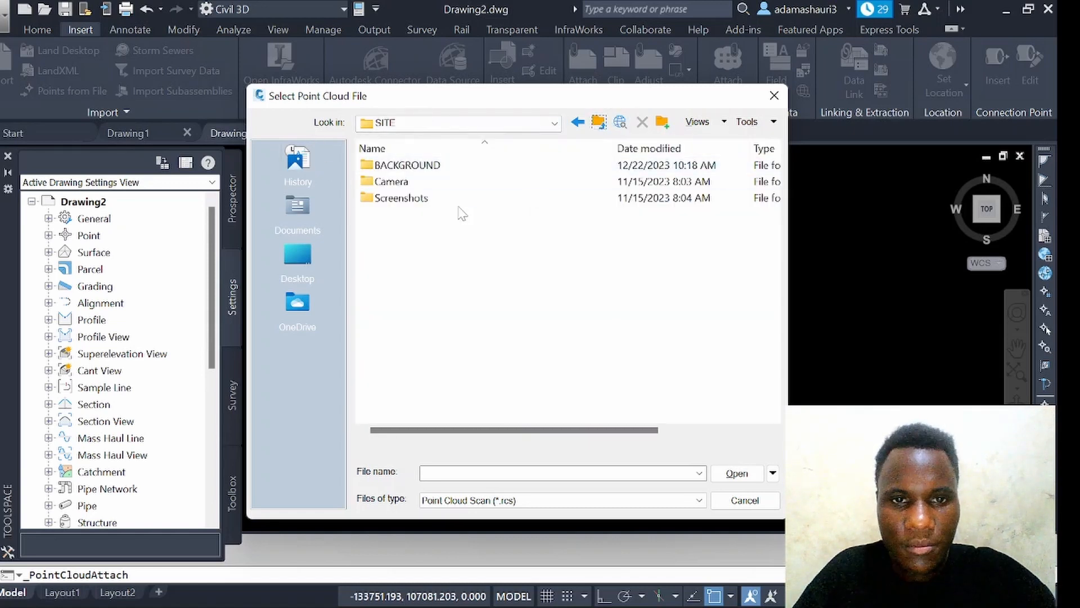
double_click(383, 183)
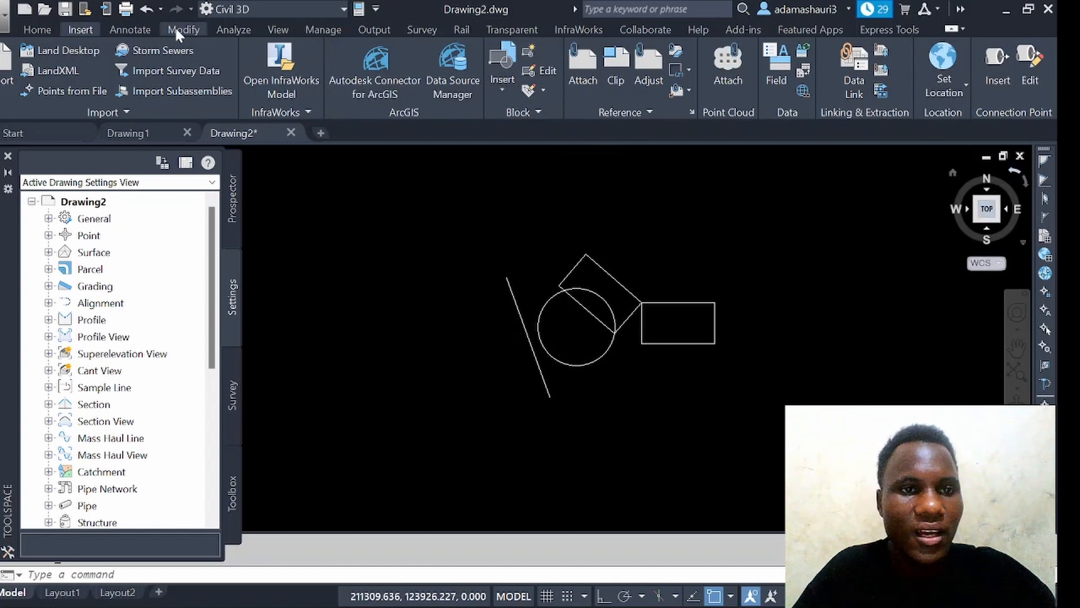
- Start a multiline text and define its box across the area around the line, circle and rectangles
click(148, 28)
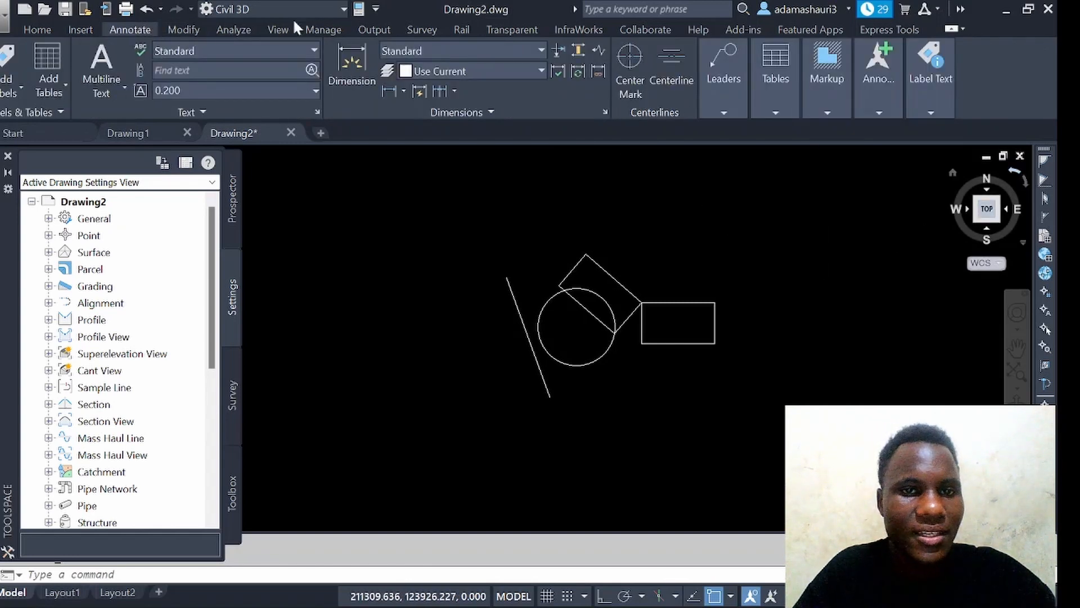
click(330, 220)
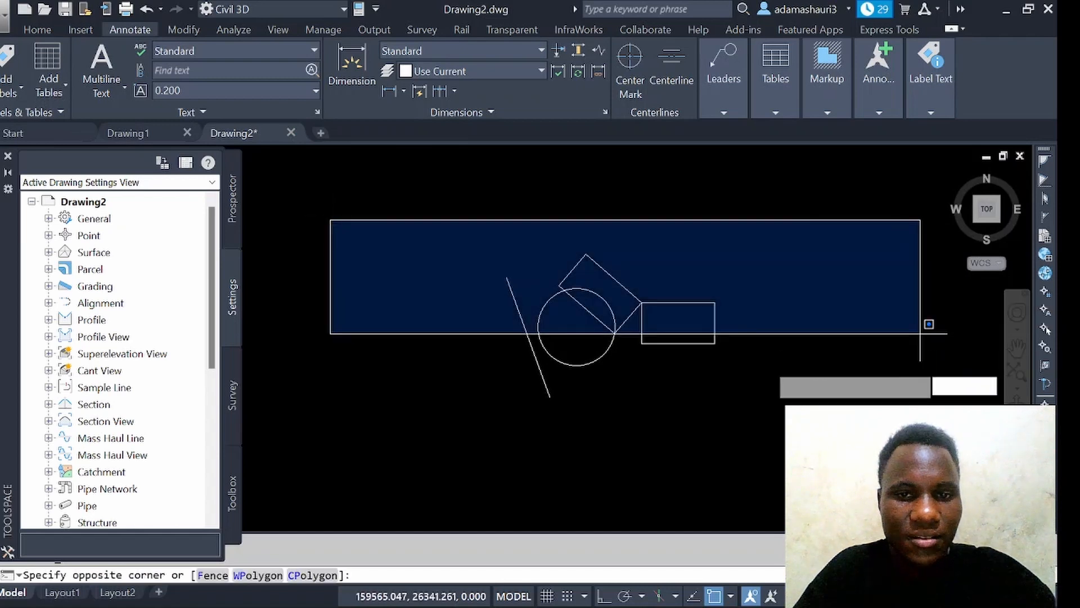
click(900, 352)
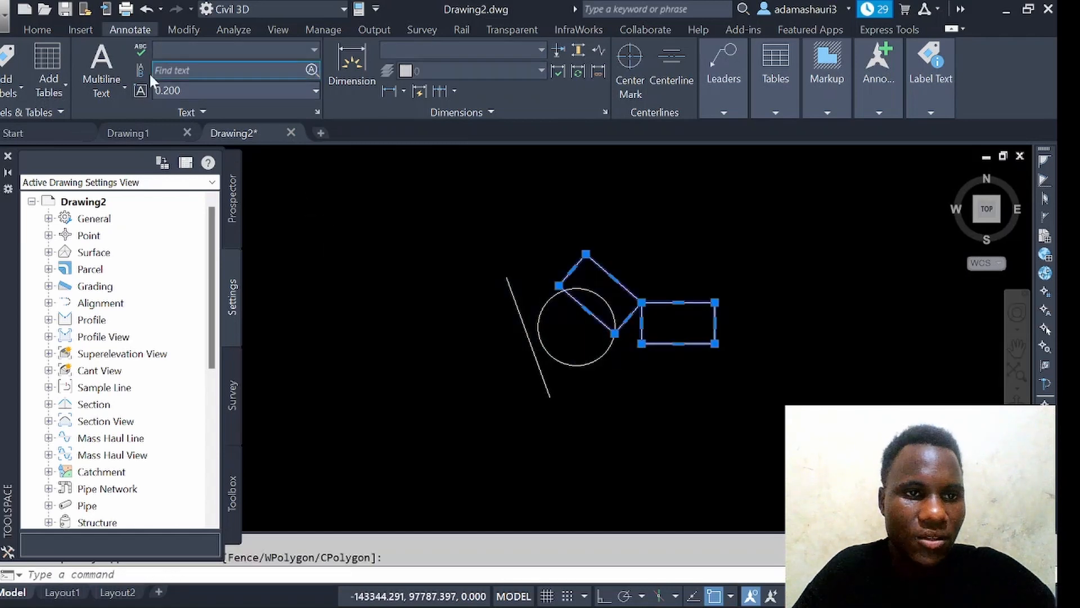
click(107, 80)
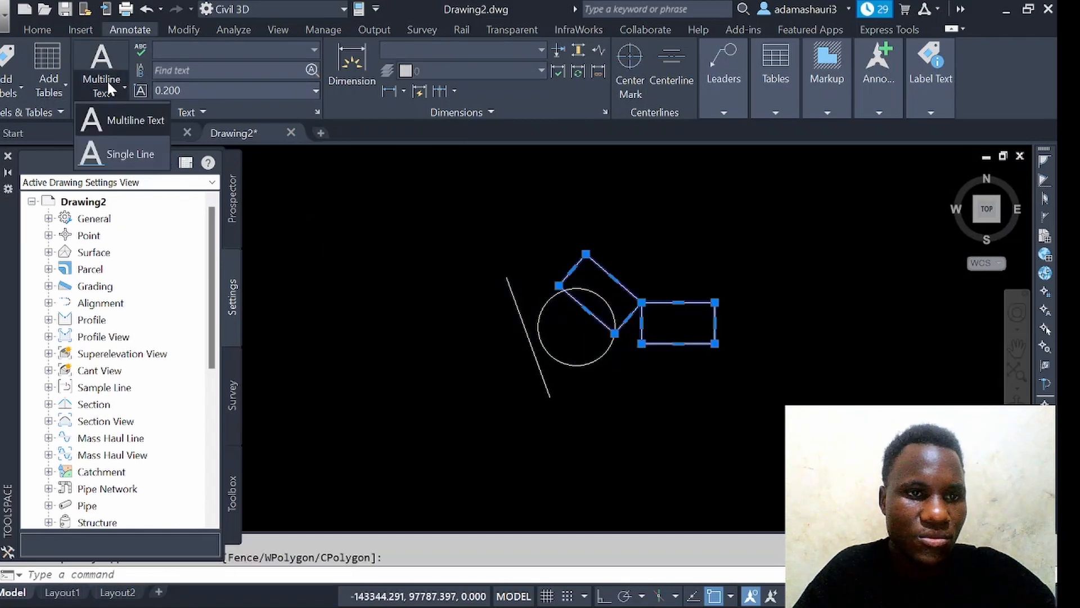
click(113, 121)
click(337, 236)
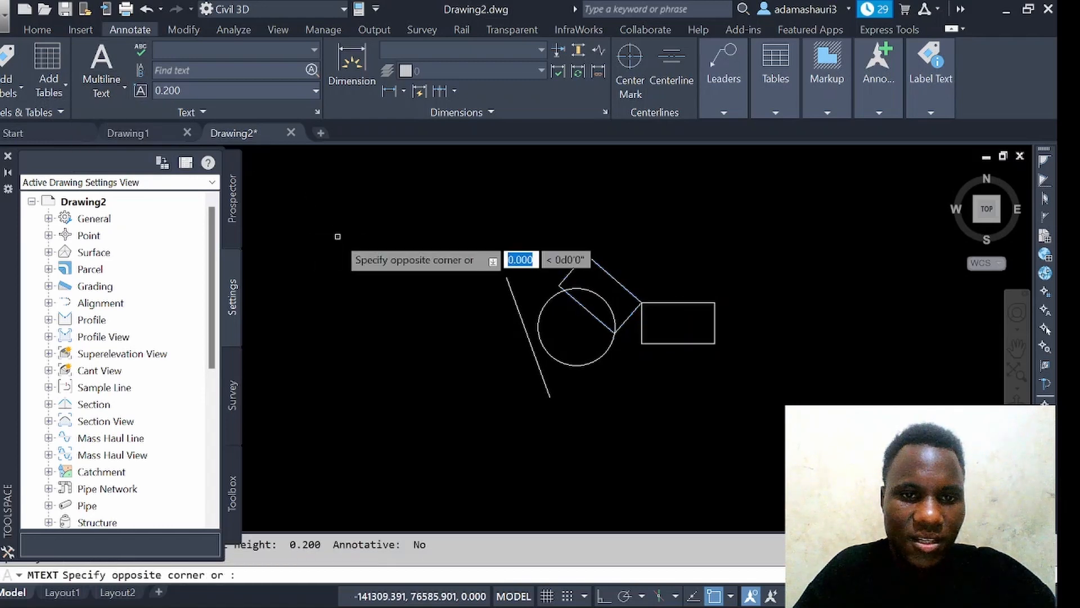
click(819, 301)
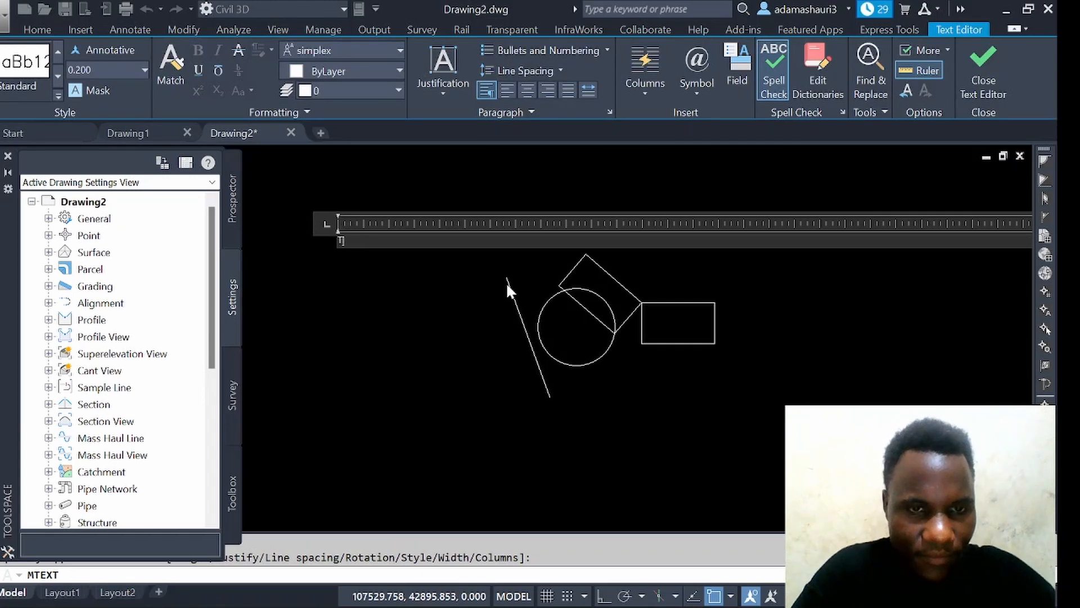
- Enter "THIS IS MY DRAWINGS" as the content of the multiline text
text(TH)
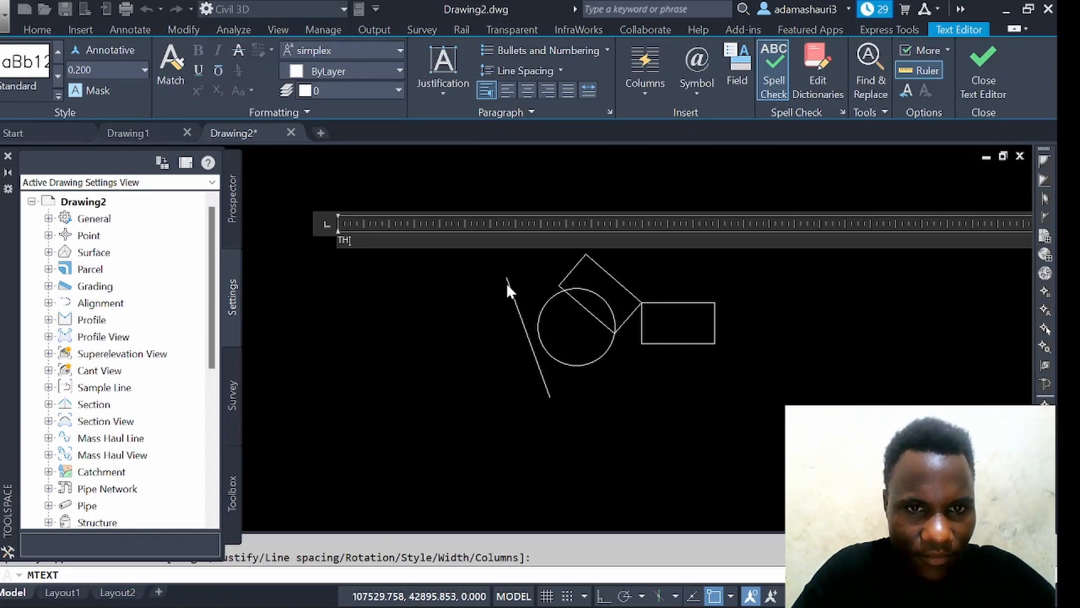
text(IS )
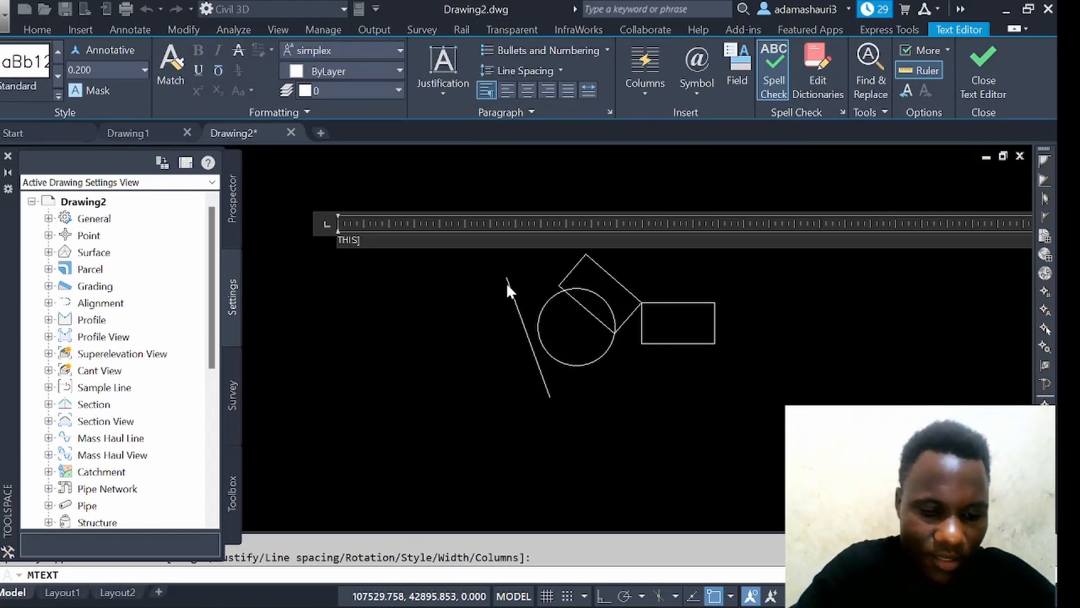
text(IS )
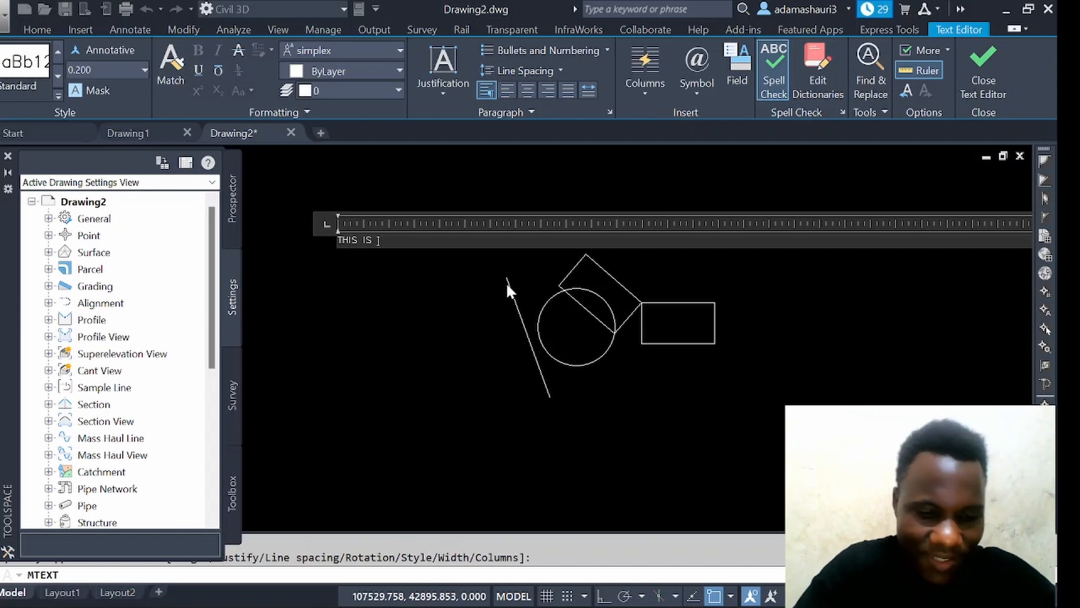
text(MY )
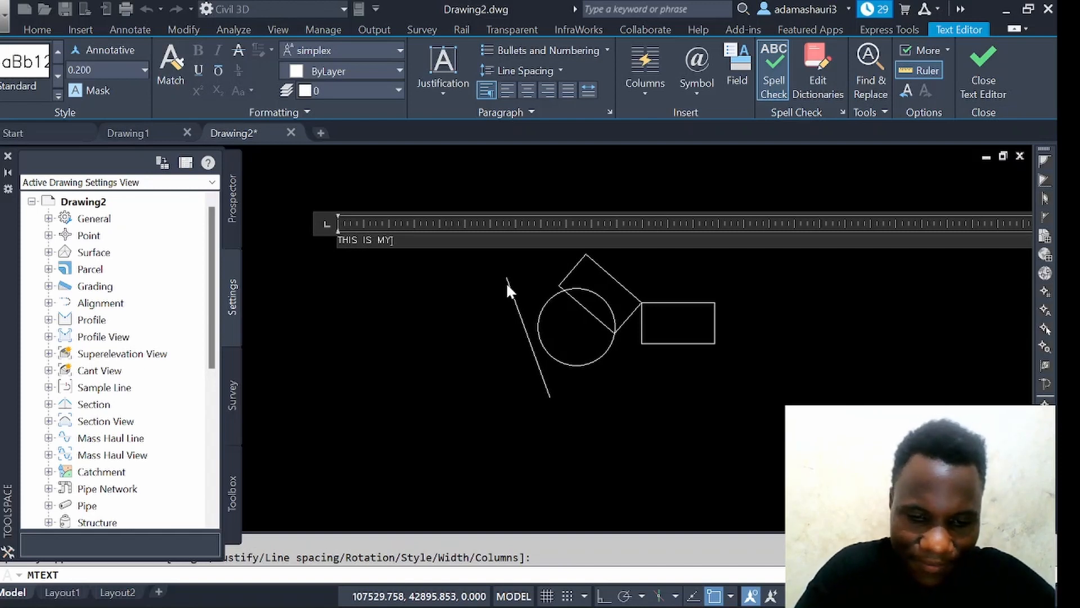
text(DRAWI)
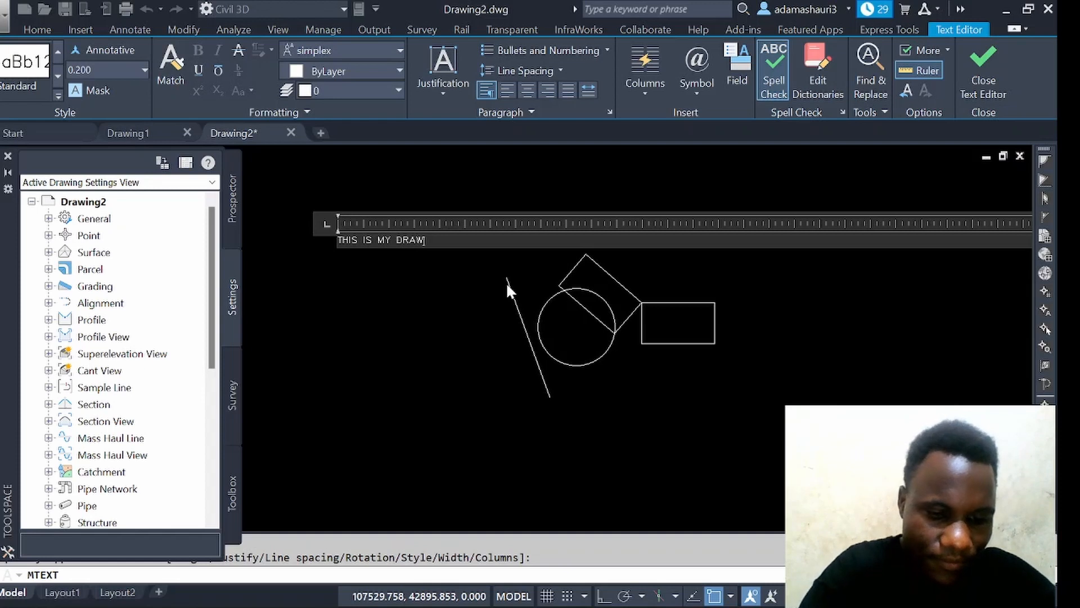
text(N)
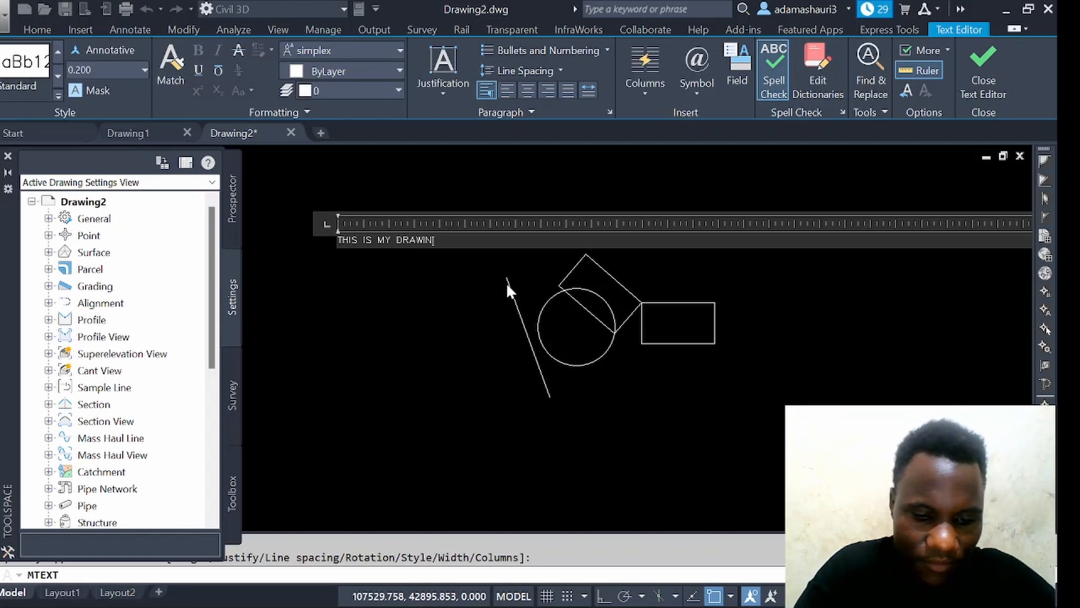
text(GS)
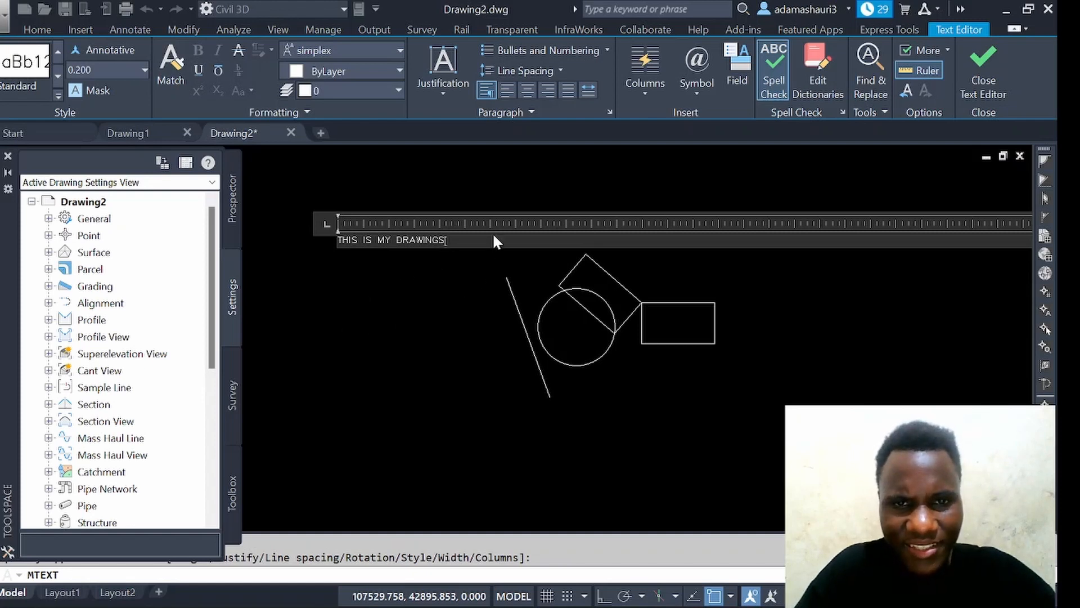
- Set the font of the entire multiline text to Times New Roman
key(ctrl+a)
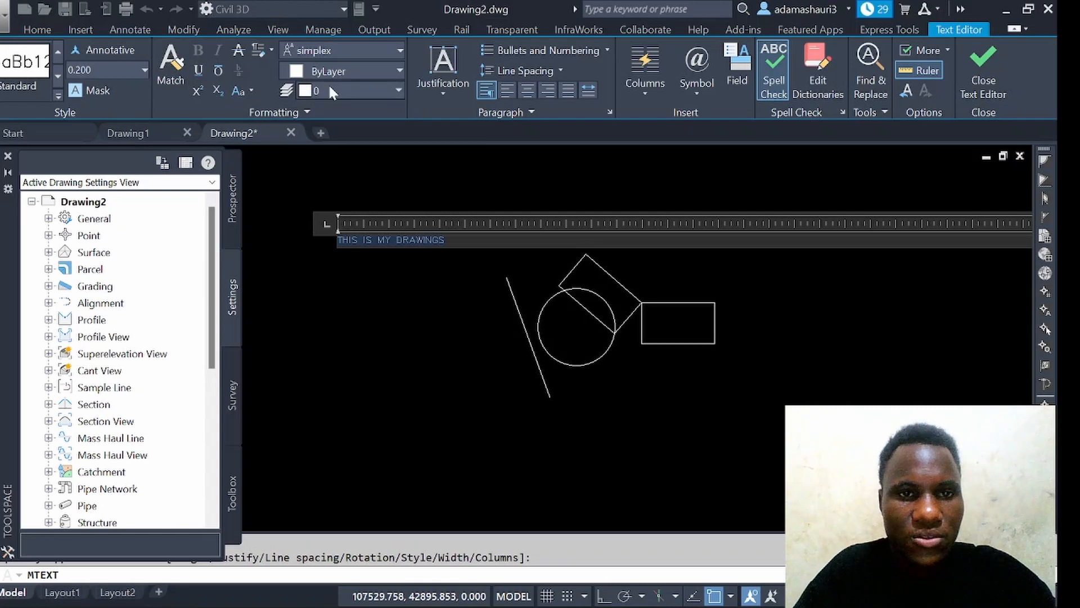
click(349, 52)
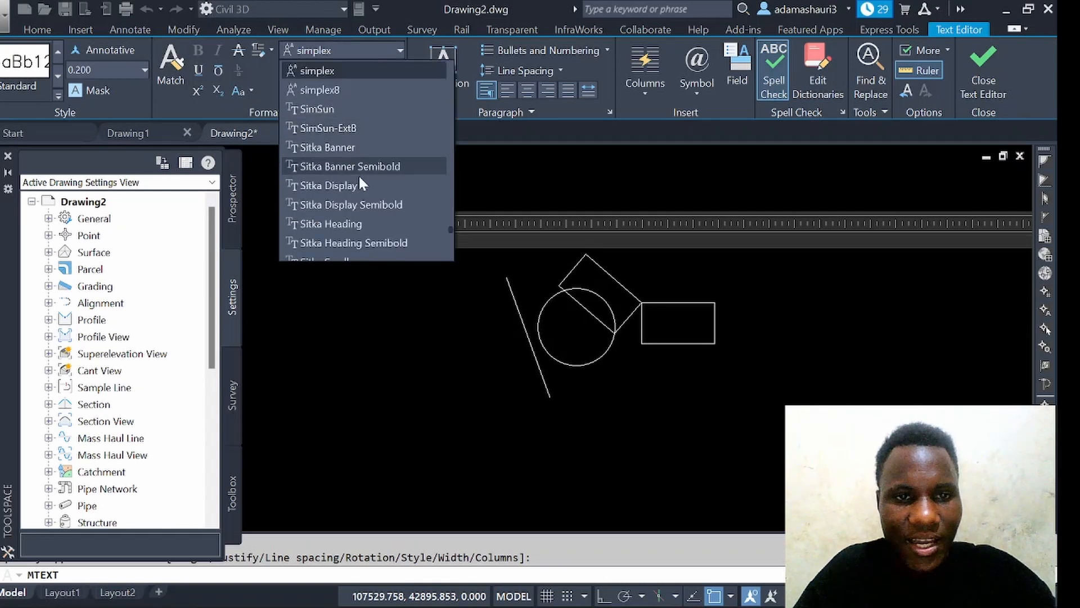
scroll(365, 178, down, 6)
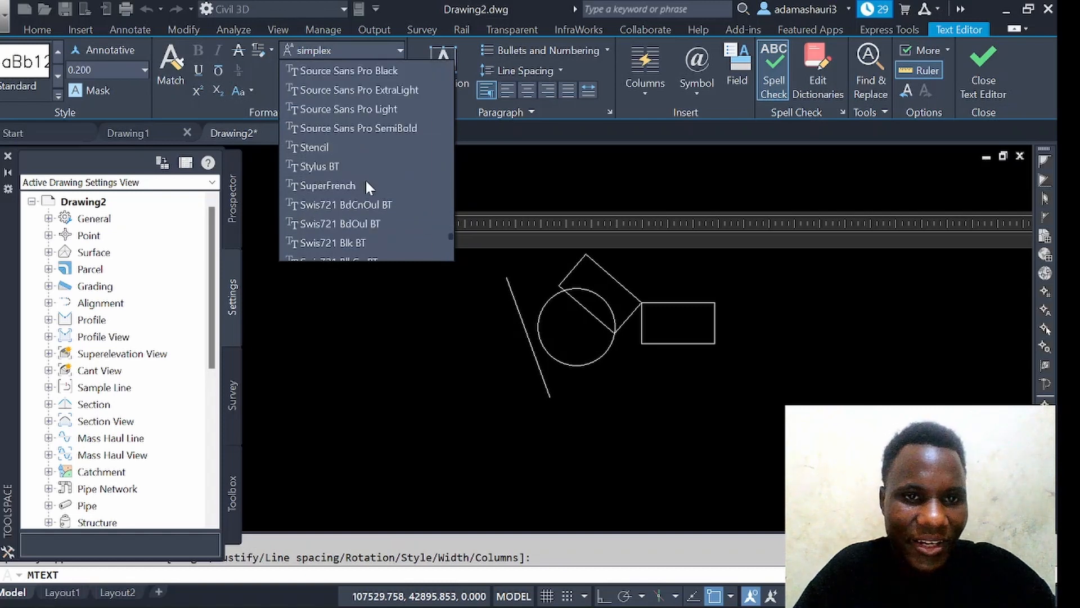
scroll(321, 129, down, 15)
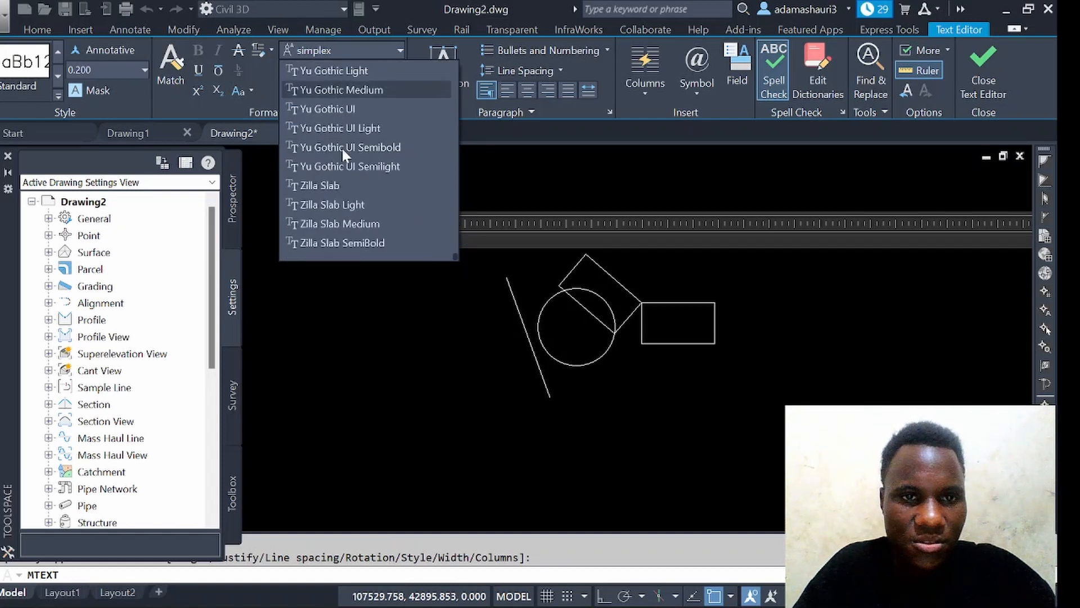
scroll(343, 164, up, 10)
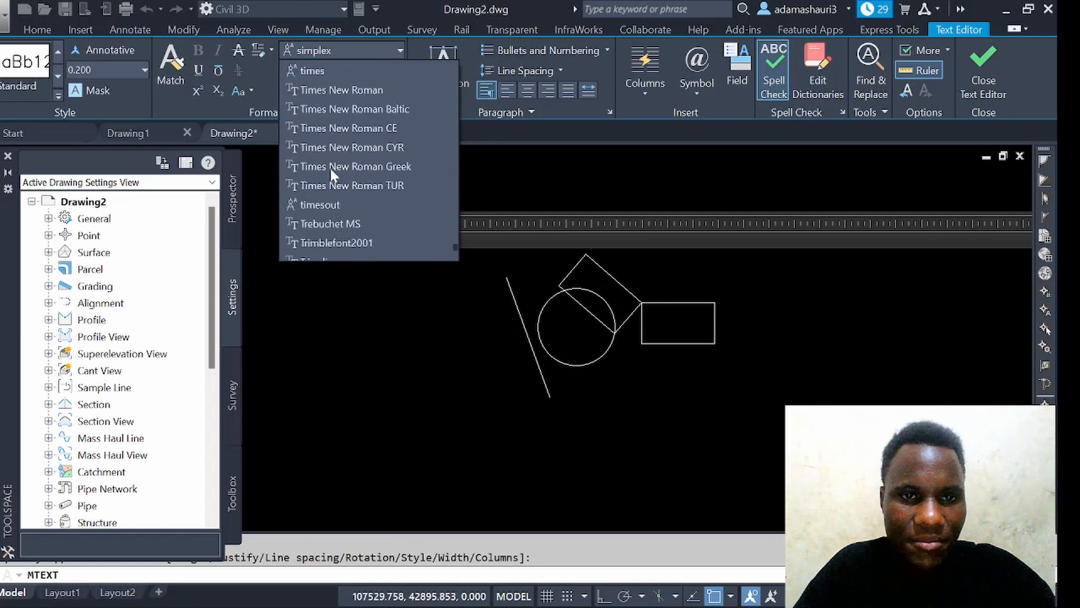
click(345, 90)
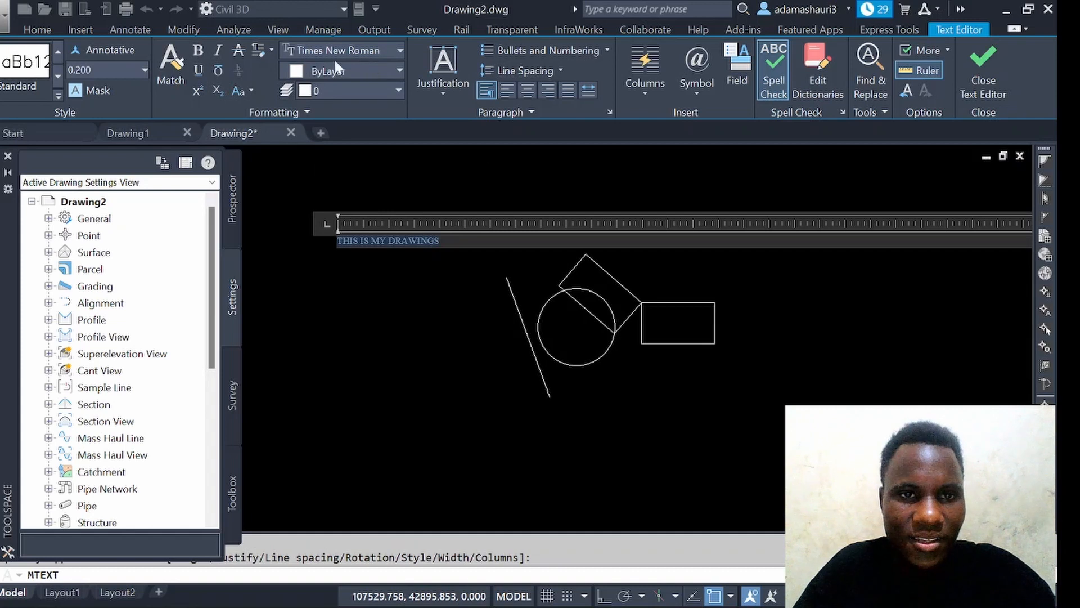
- Try the C-ANNO-TABL layer for the text, and switch it to the white C-ANNO-MATC-PA… layer
click(374, 90)
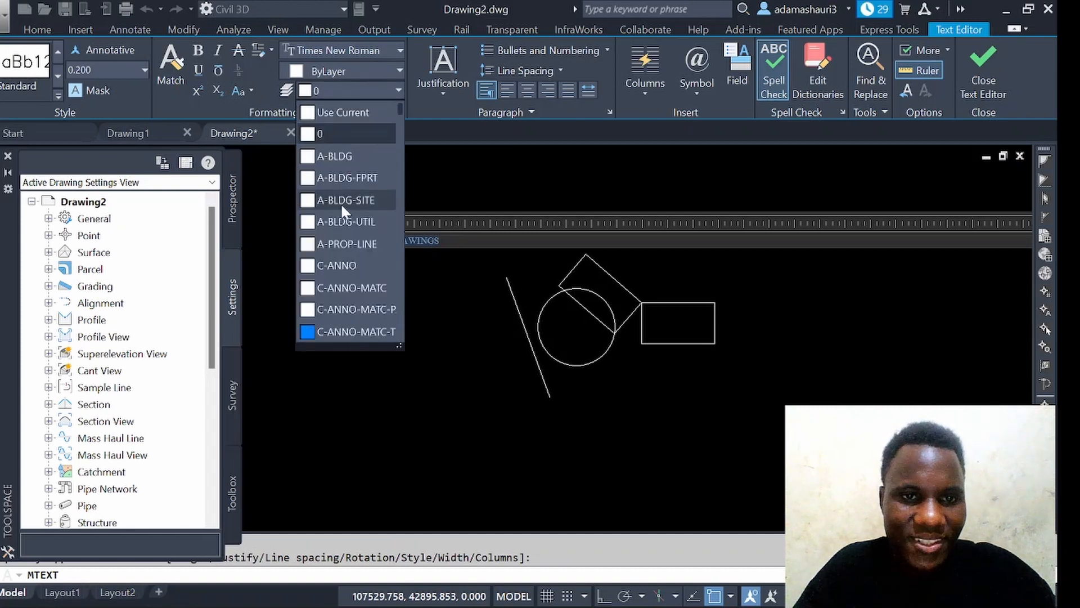
scroll(341, 204, down, 2)
click(352, 258)
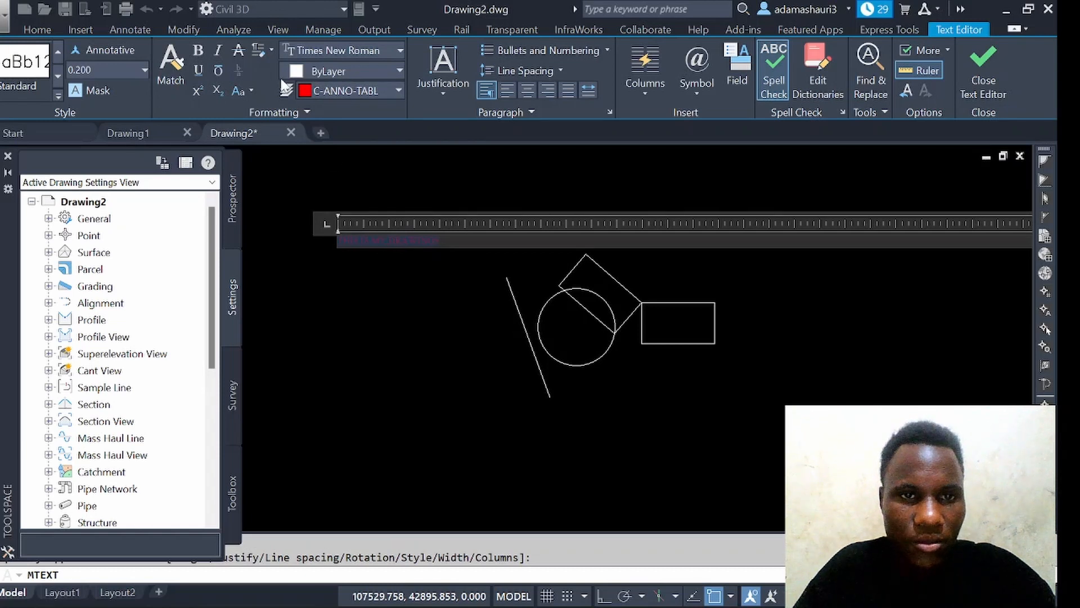
click(336, 83)
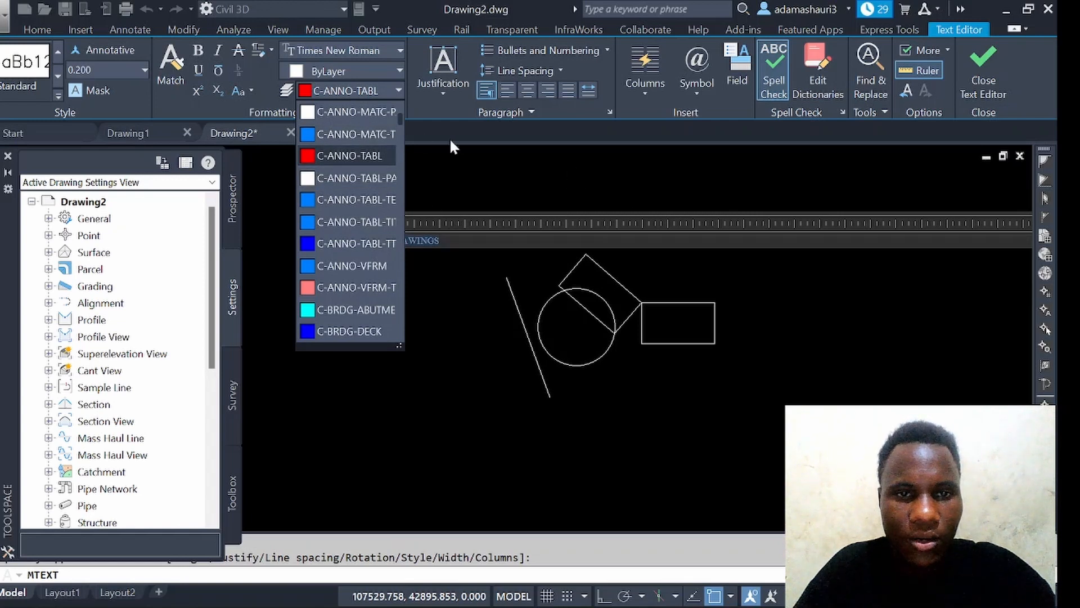
click(347, 111)
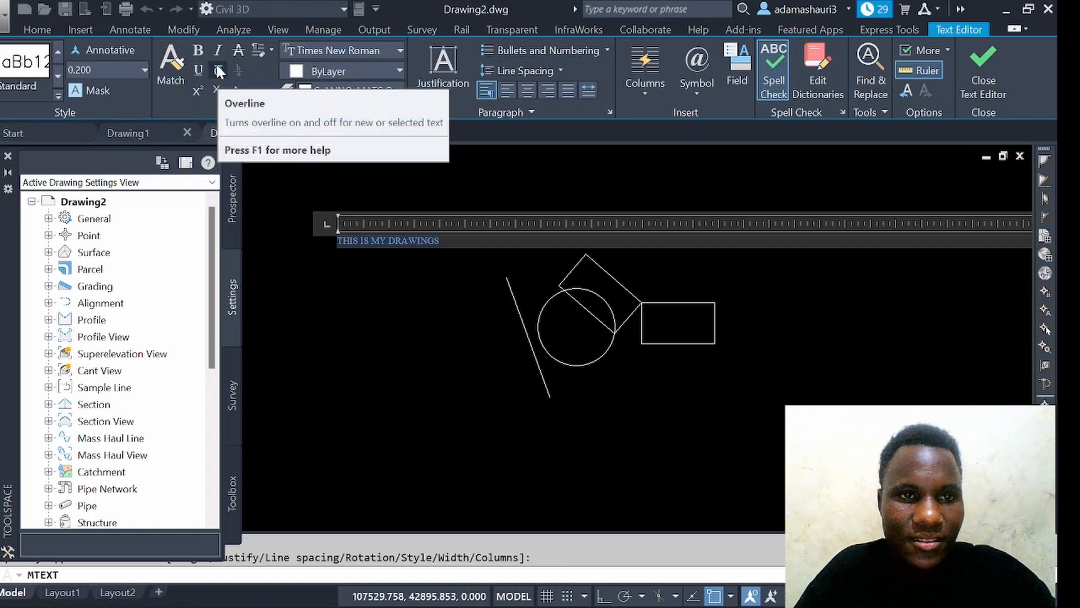
- Make the selected text bold with a height of 40, and finish editing the multiline text
click(201, 50)
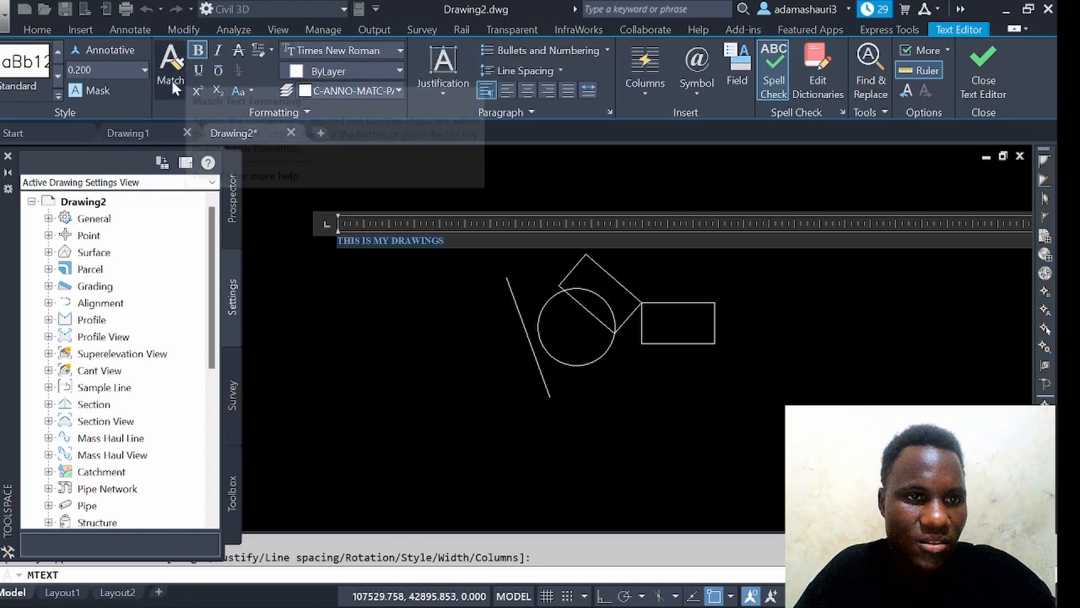
click(134, 70)
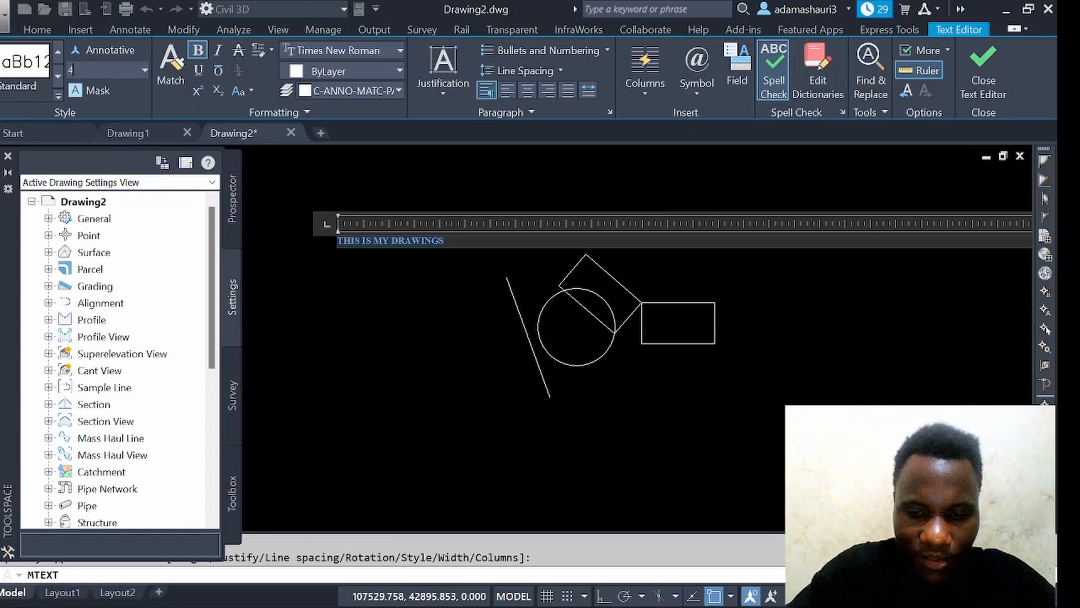
key(Return)
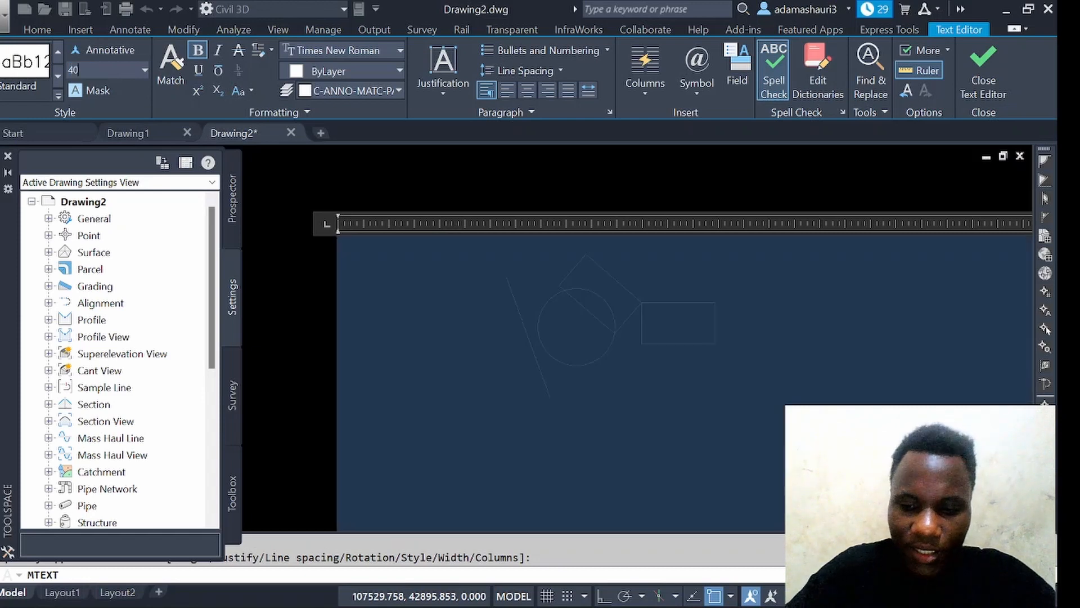
click(276, 373)
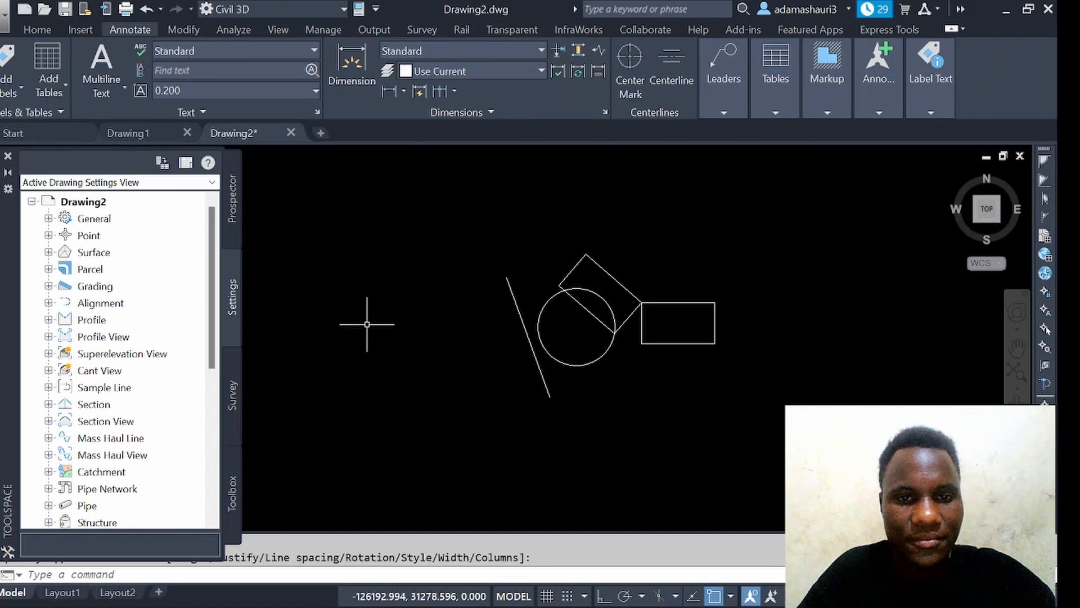
- Search the drawing area around the line, circle and rectangles for the placed multiline text
scroll(415, 294, down, 1)
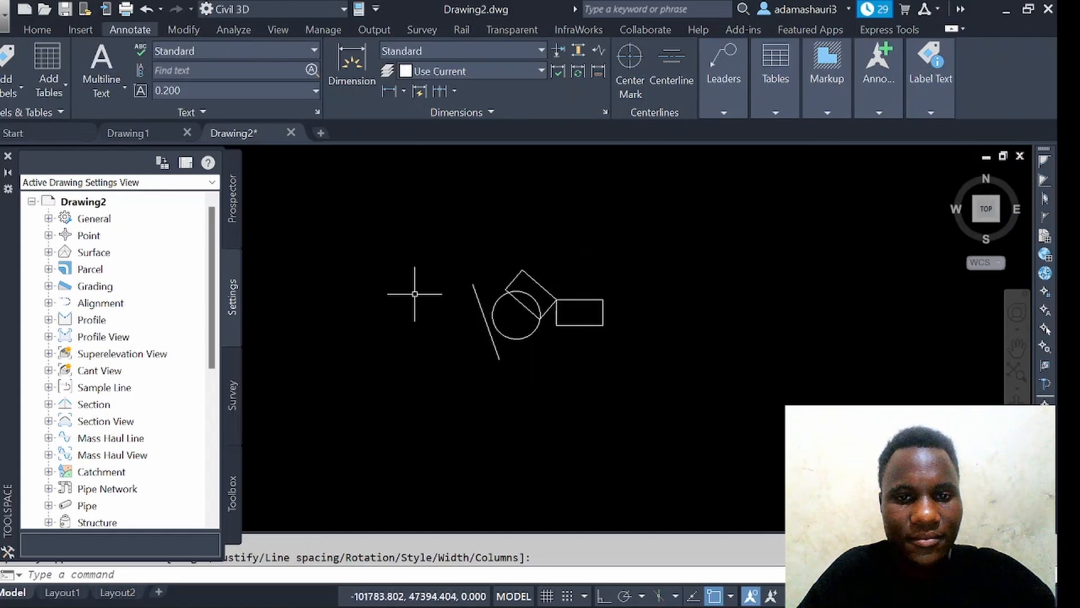
scroll(415, 293, down, 3)
scroll(415, 294, up, 7)
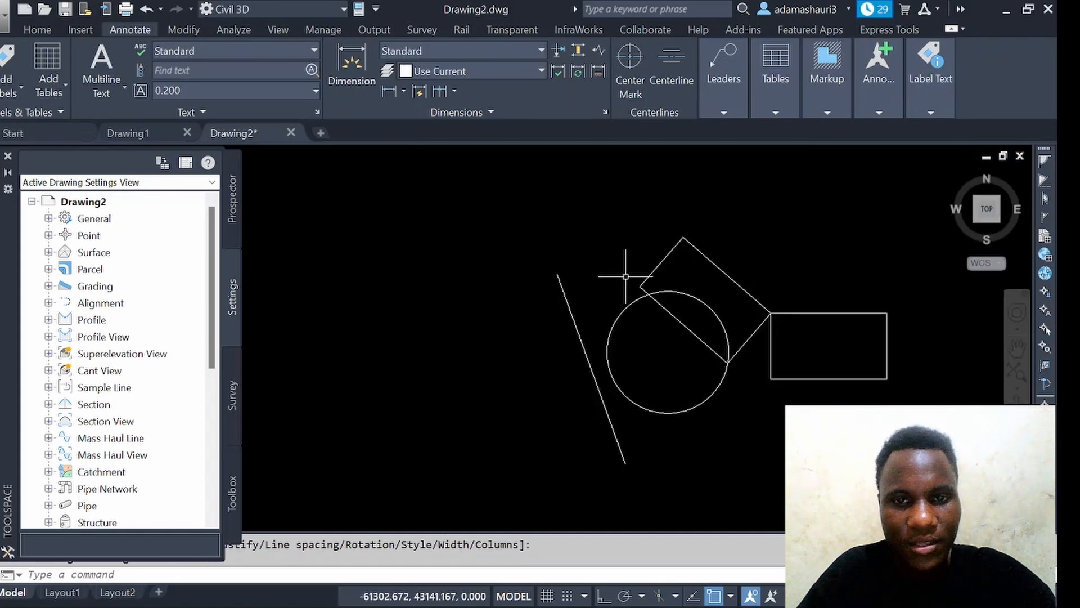
scroll(629, 274, up, 3)
scroll(530, 299, down, 5)
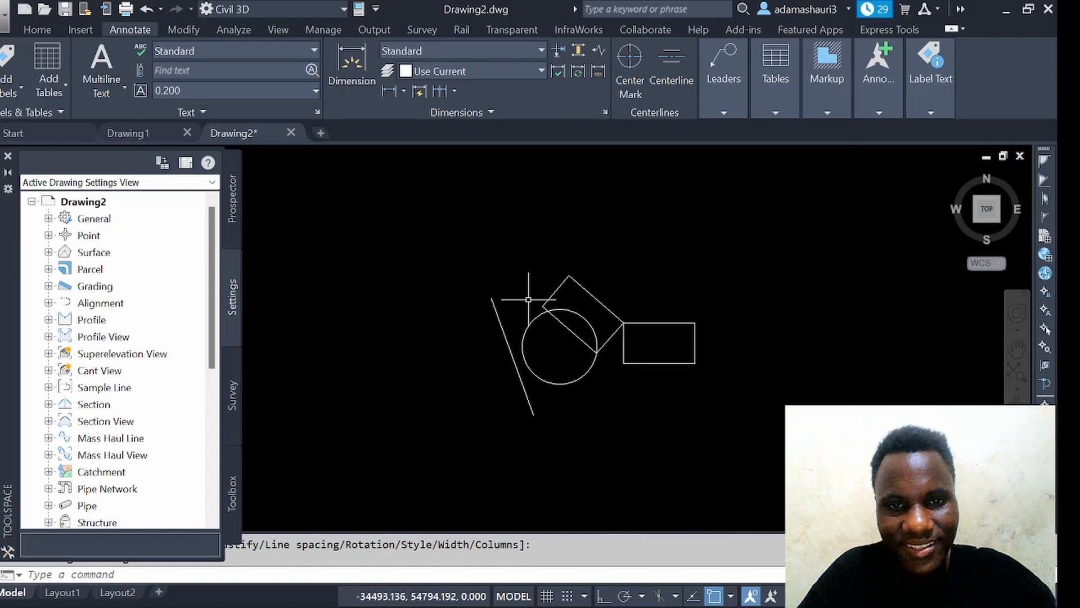
scroll(507, 309, up, 6)
scroll(519, 325, down, 4)
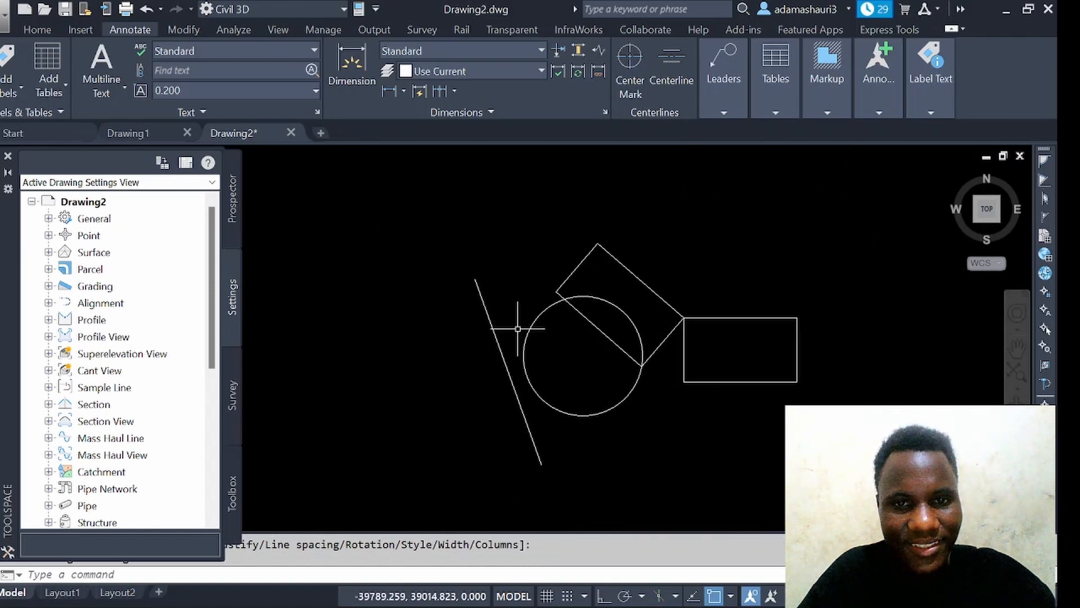
scroll(471, 282, up, 4)
scroll(483, 306, up, 1)
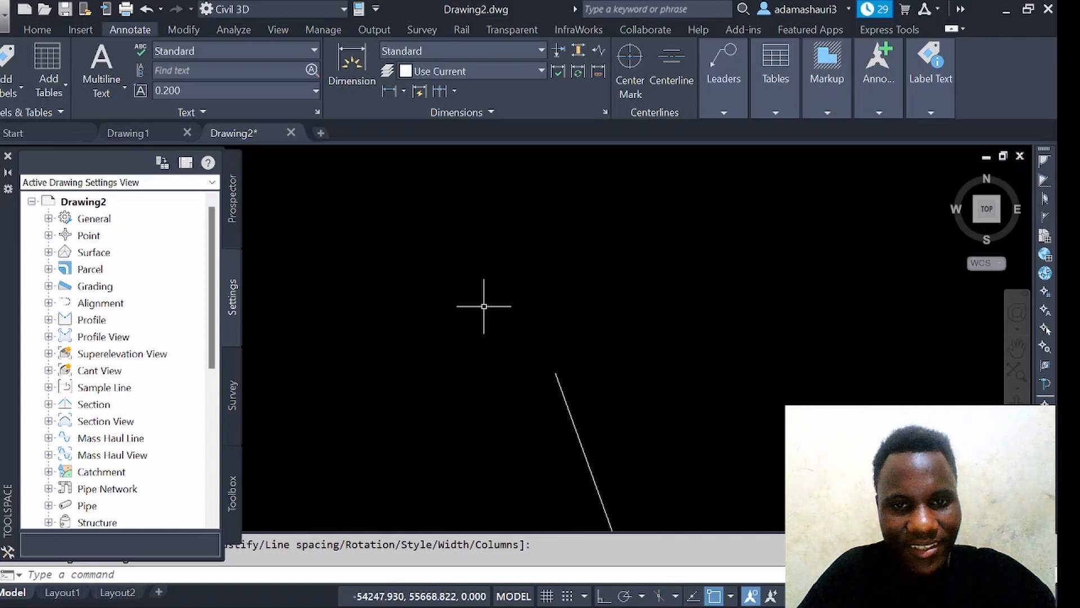
scroll(487, 327, down, 2)
scroll(487, 391, up, 4)
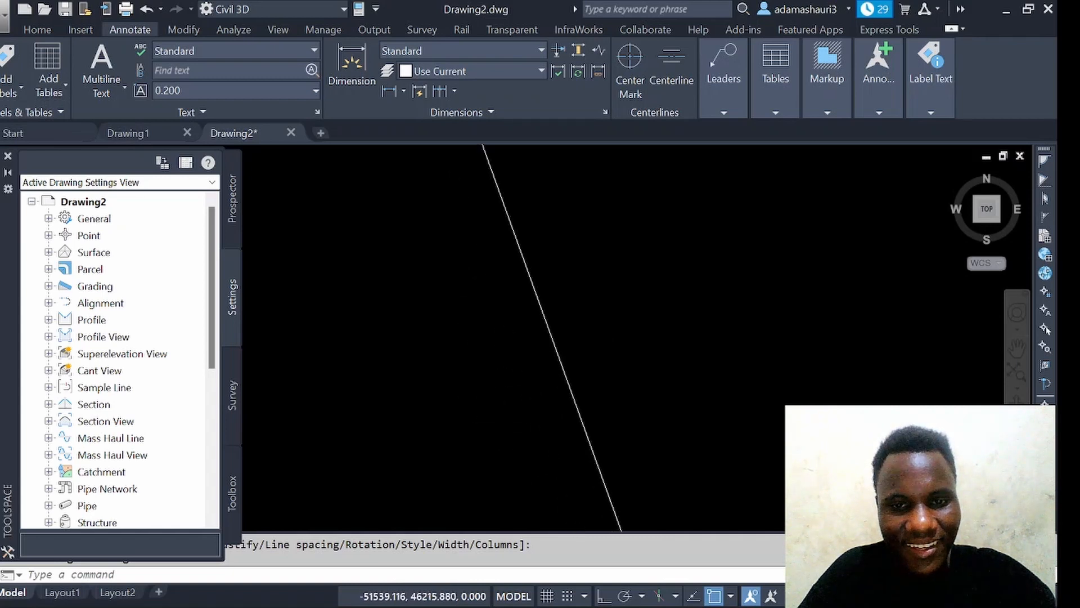
scroll(466, 277, down, 6)
scroll(461, 287, up, 4)
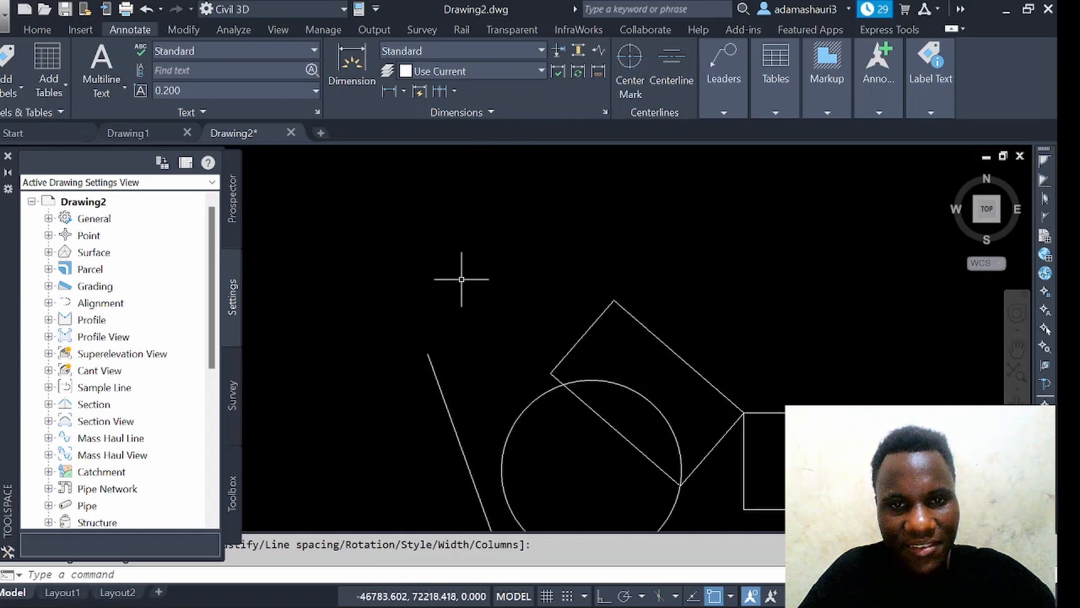
scroll(462, 282, up, 2)
scroll(495, 313, down, 8)
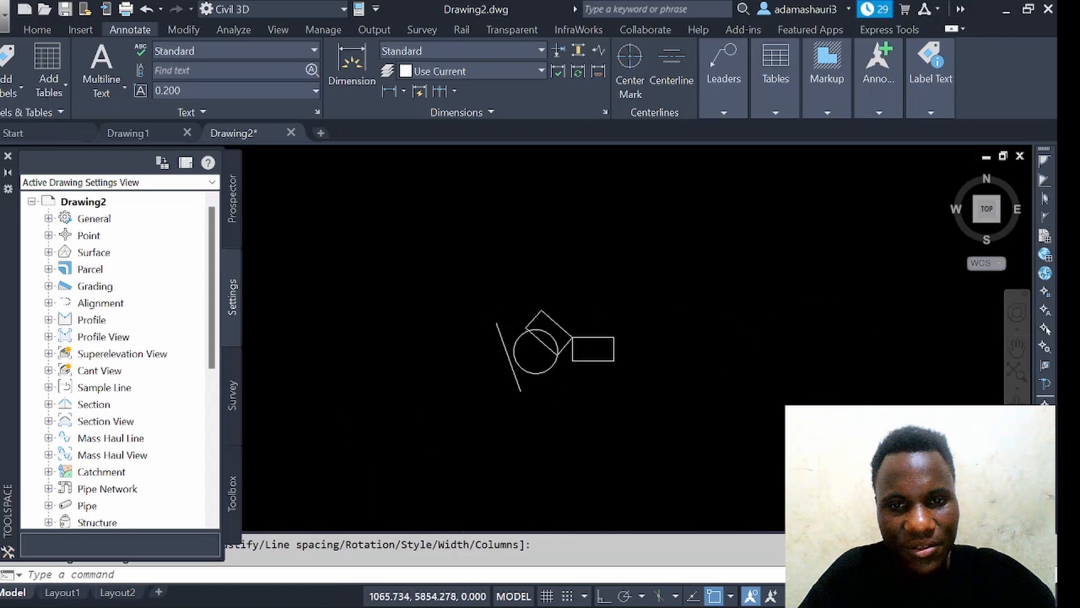
- Examine the area around the line's upper end, the circle and the rectangles for the missing multiline text
scroll(560, 374, up, 3)
scroll(593, 345, down, 3)
scroll(598, 317, up, 5)
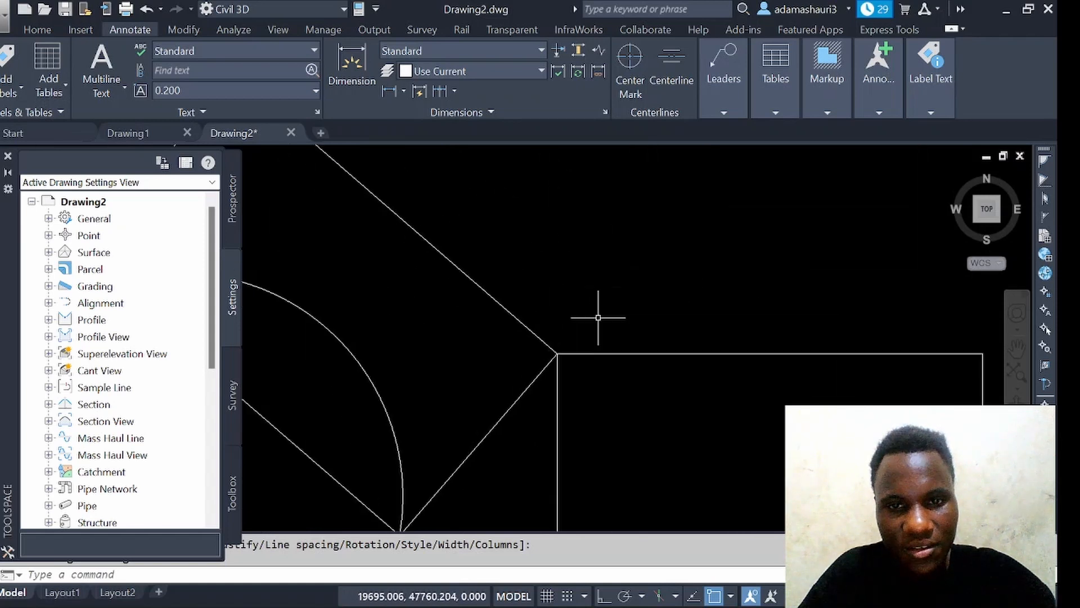
scroll(598, 317, down, 8)
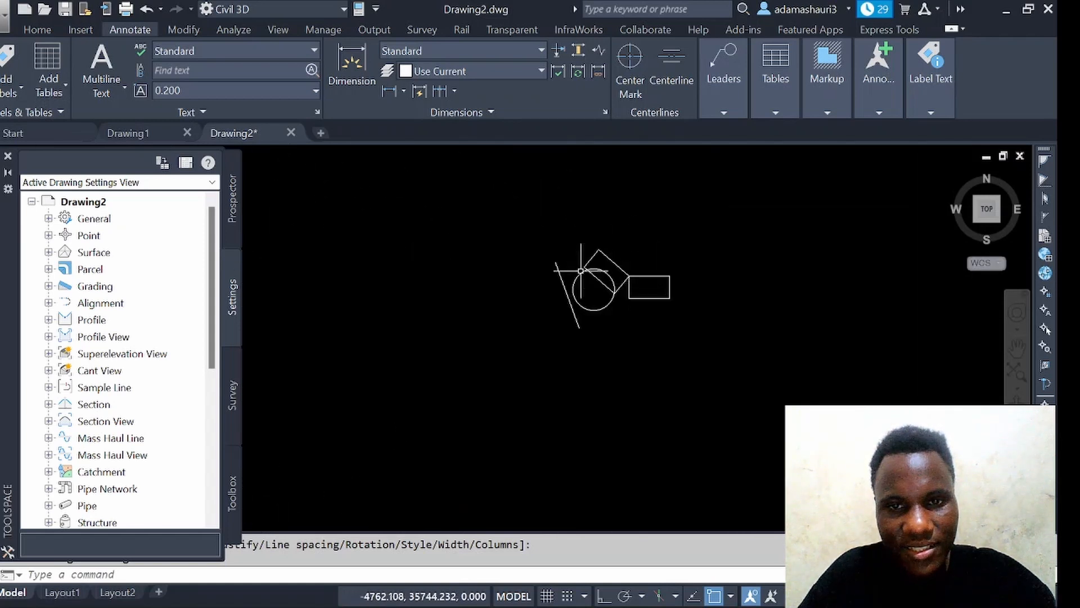
scroll(581, 271, up, 4)
scroll(434, 249, down, 2)
scroll(430, 265, up, 3)
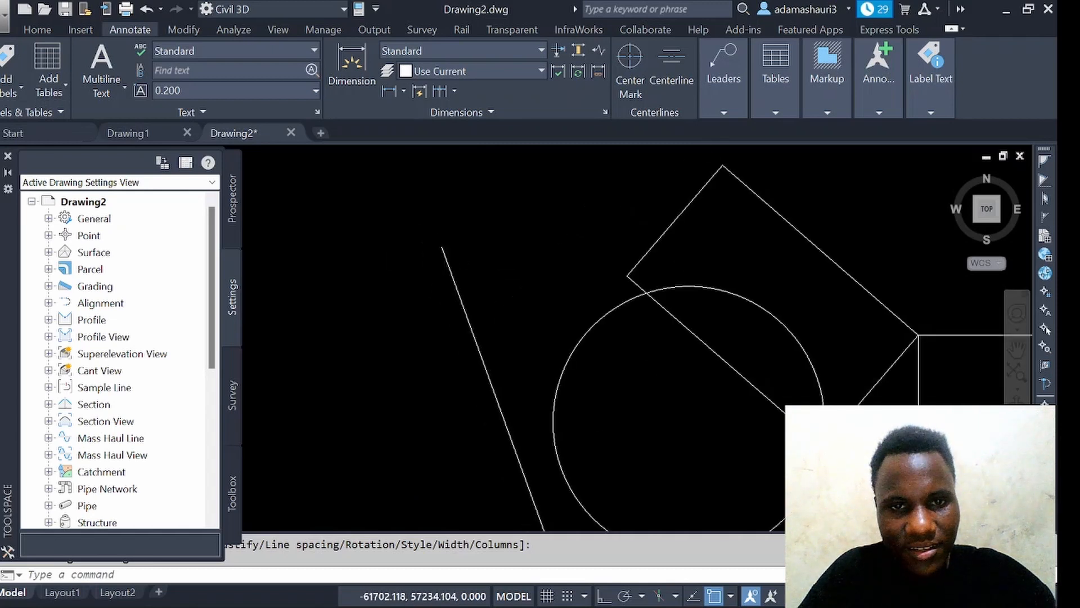
scroll(390, 234, up, 3)
scroll(557, 270, down, 5)
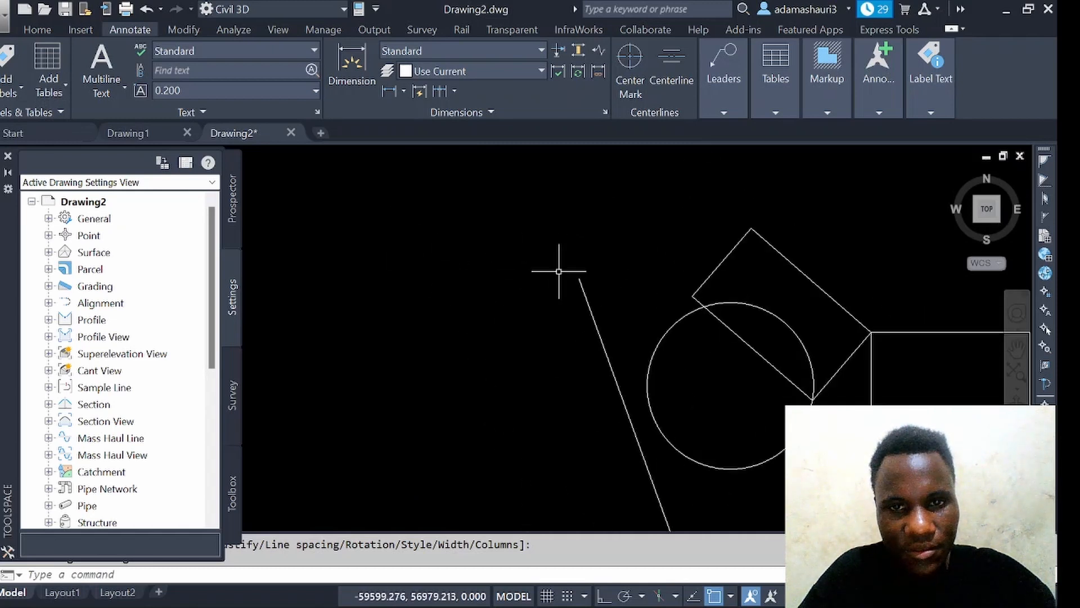
scroll(574, 270, up, 4)
scroll(629, 312, down, 20)
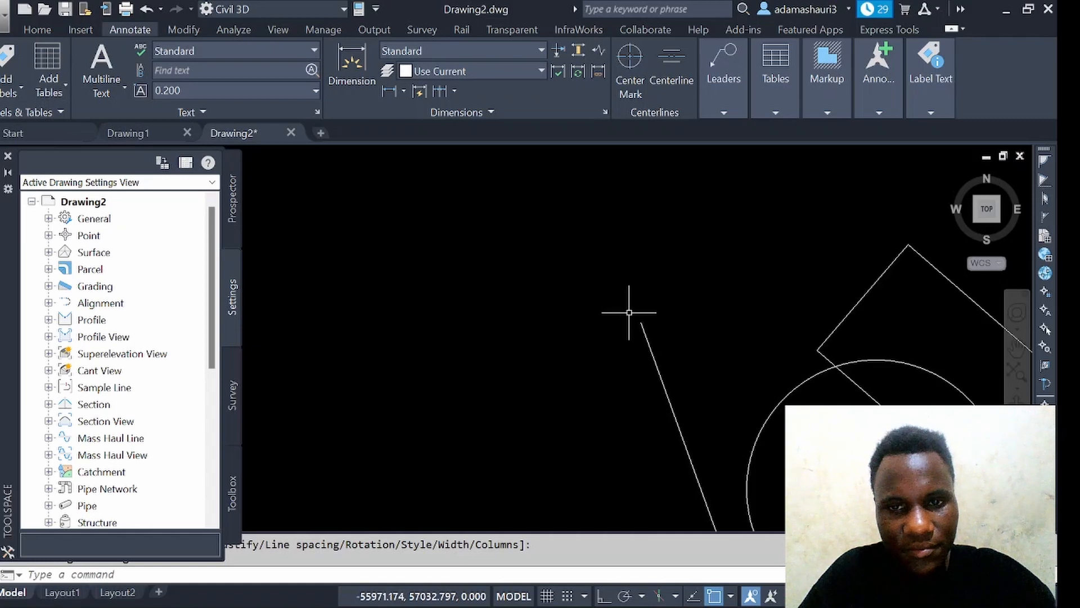
scroll(629, 313, up, 8)
scroll(629, 312, up, 10)
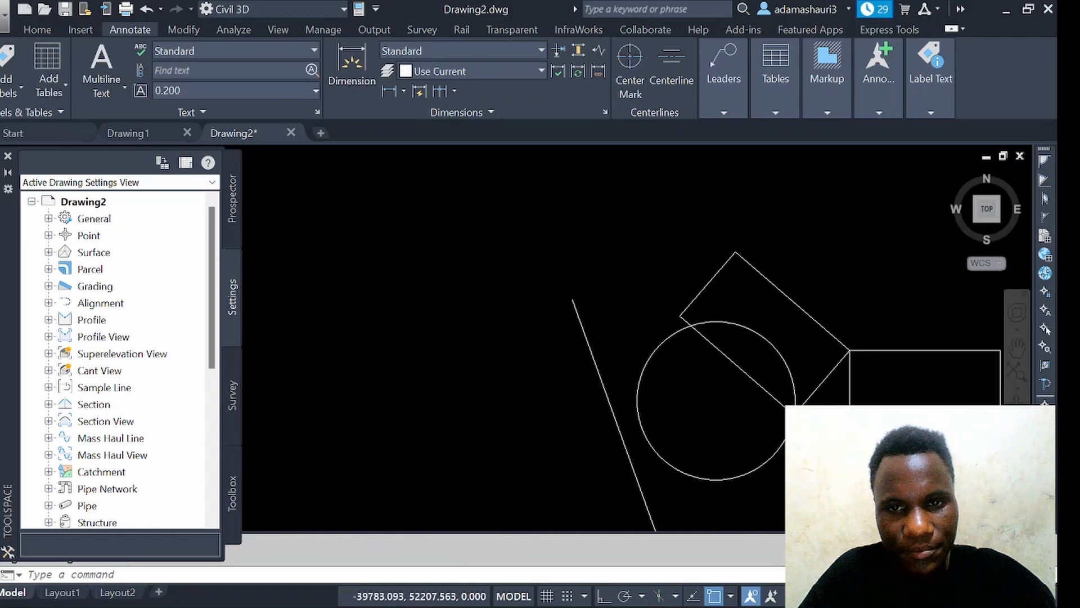
- Create a new multiline text reading "FINAL WE DID" in an empty area of the drawing, widening its text frame
scroll(629, 312, up, 10)
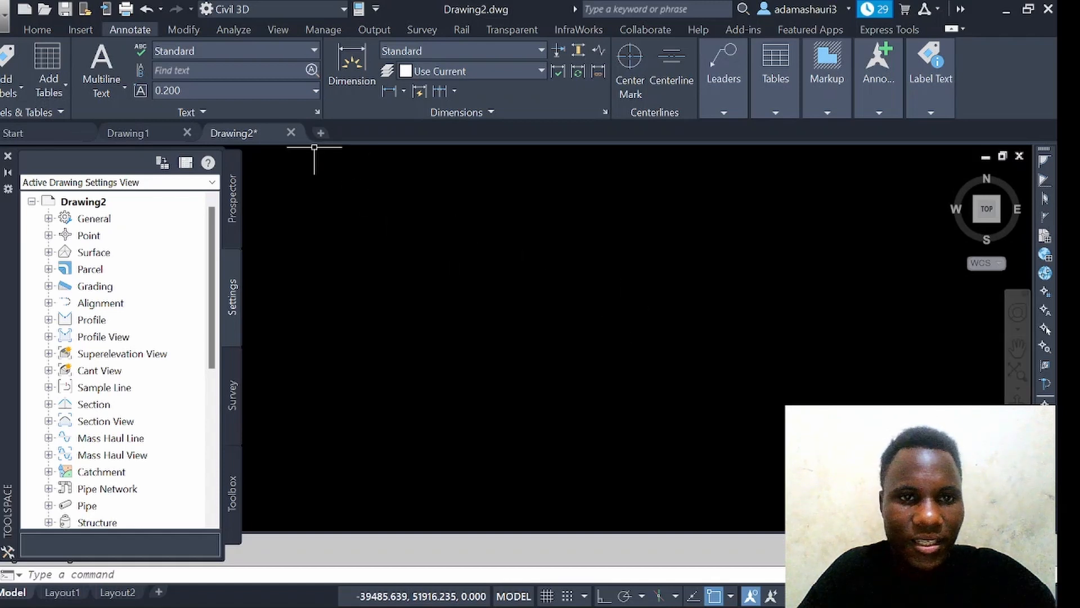
click(126, 81)
click(118, 125)
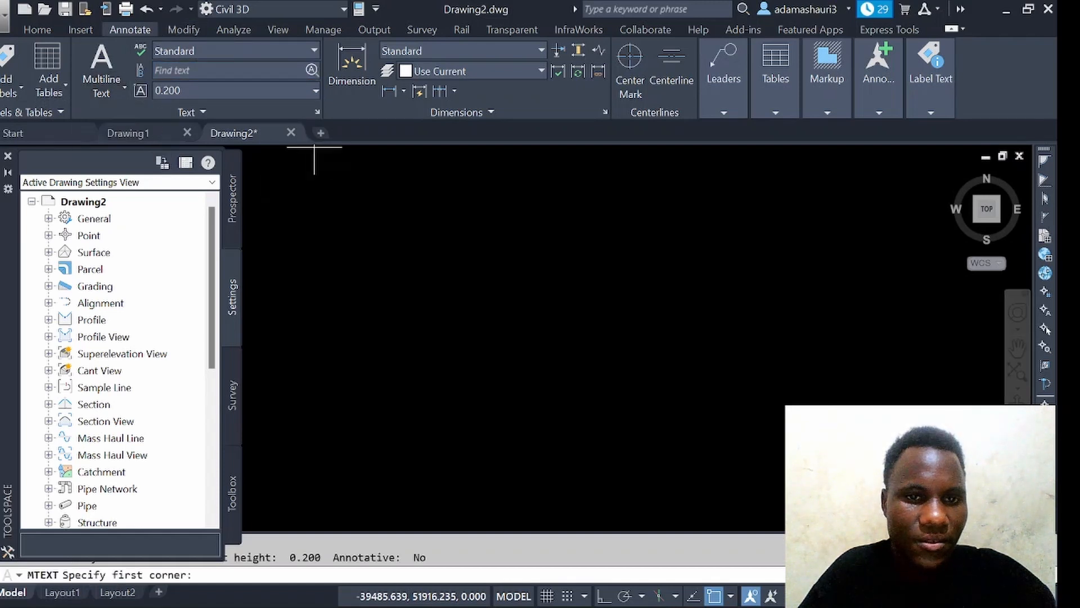
click(399, 256)
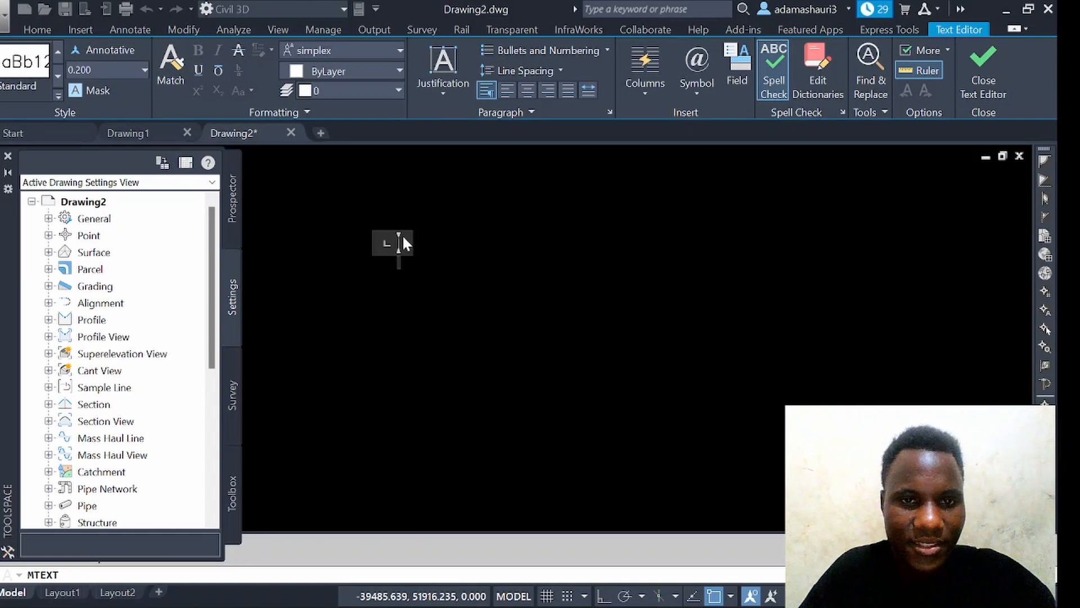
drag(402, 239, 733, 264)
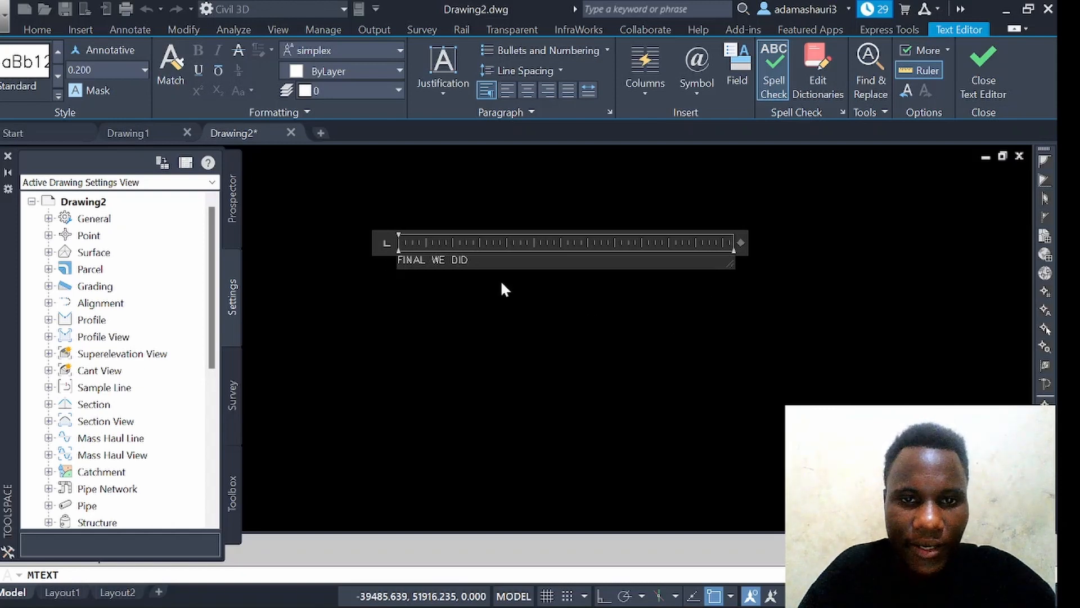
- Select the whole multiline text and assign it to the A-BLDG layer
key(ctrl+a)
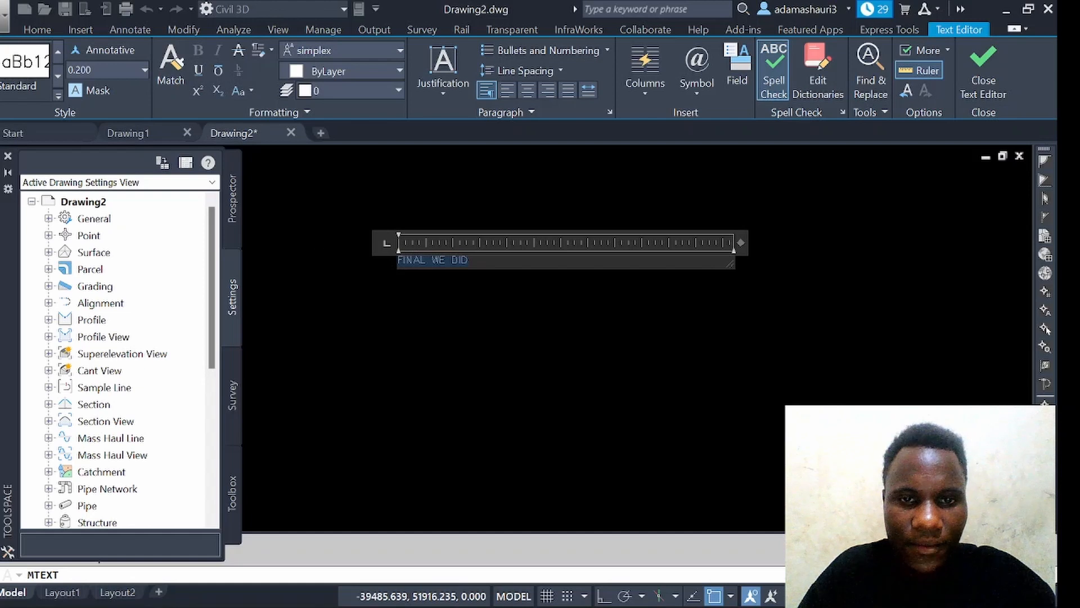
click(350, 93)
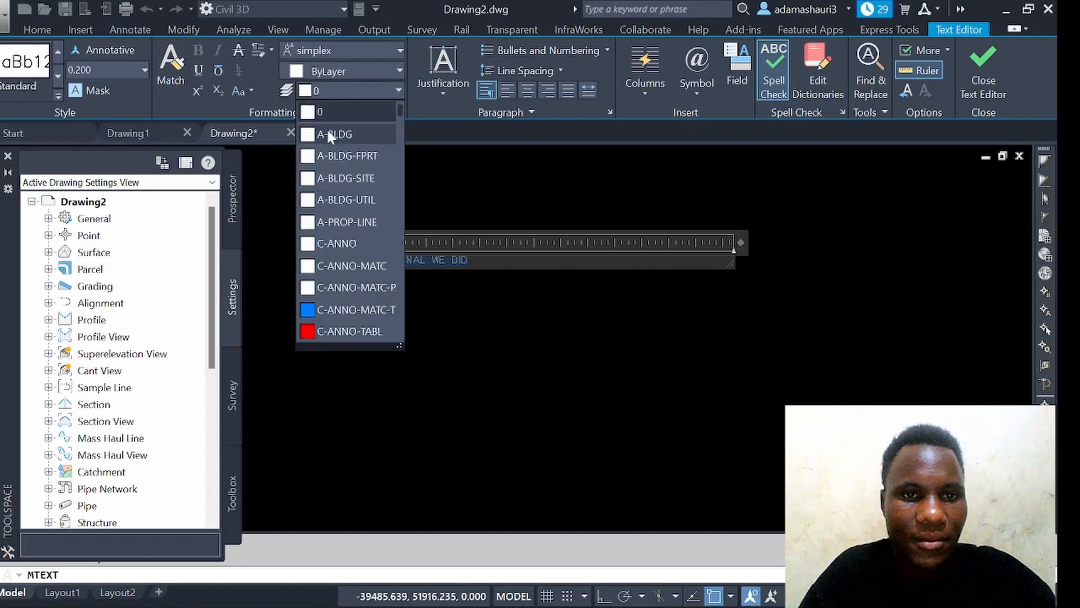
click(330, 135)
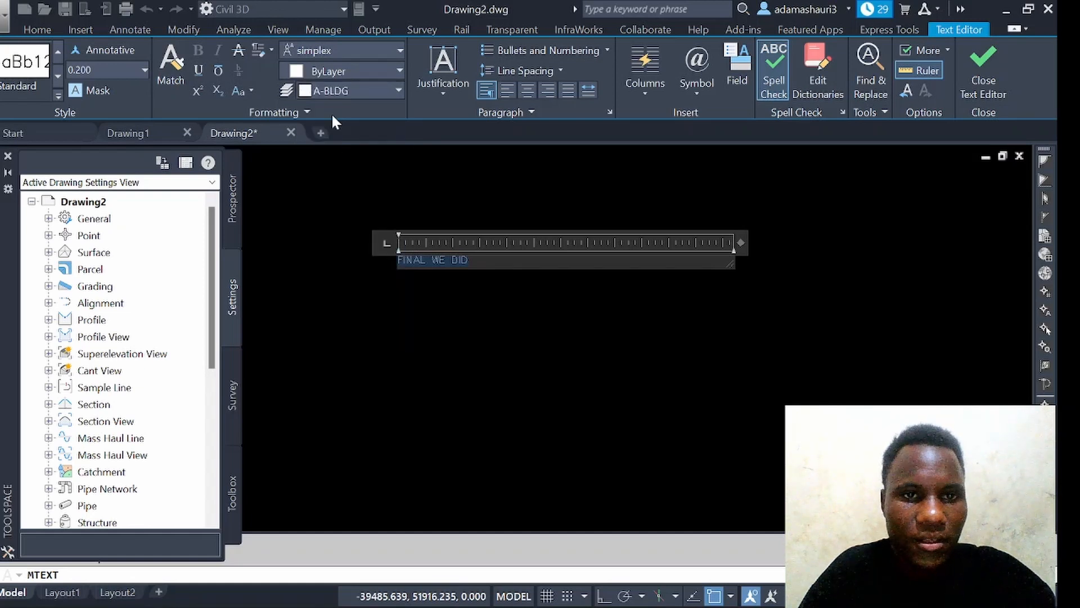
click(330, 70)
click(330, 70)
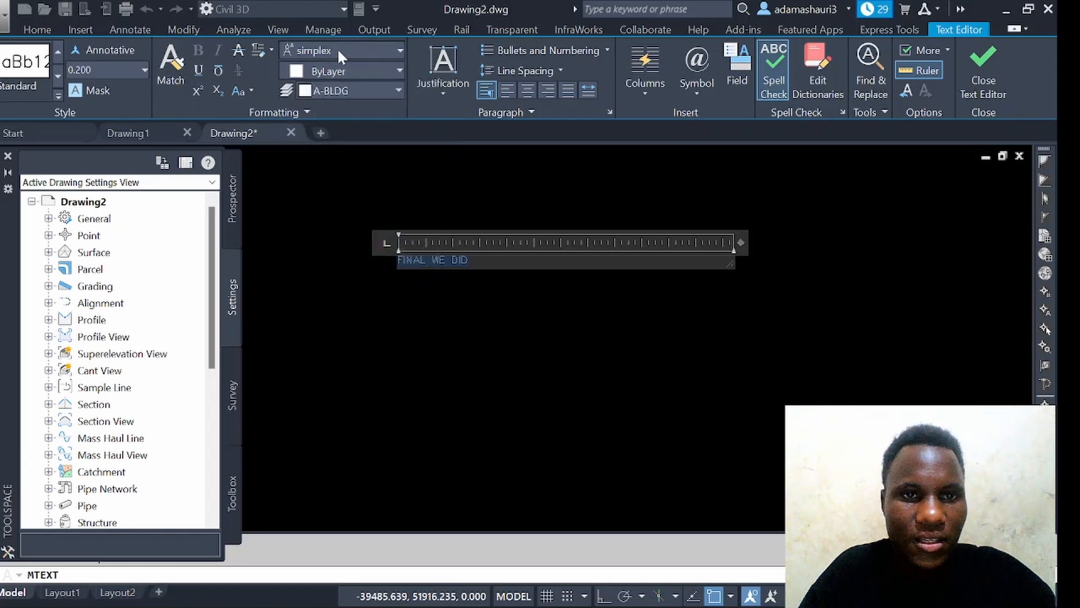
- Try the Times New Roman font on the selected multiline text, and undo the font change
click(337, 49)
scroll(326, 97, down, 5)
scroll(327, 97, down, 15)
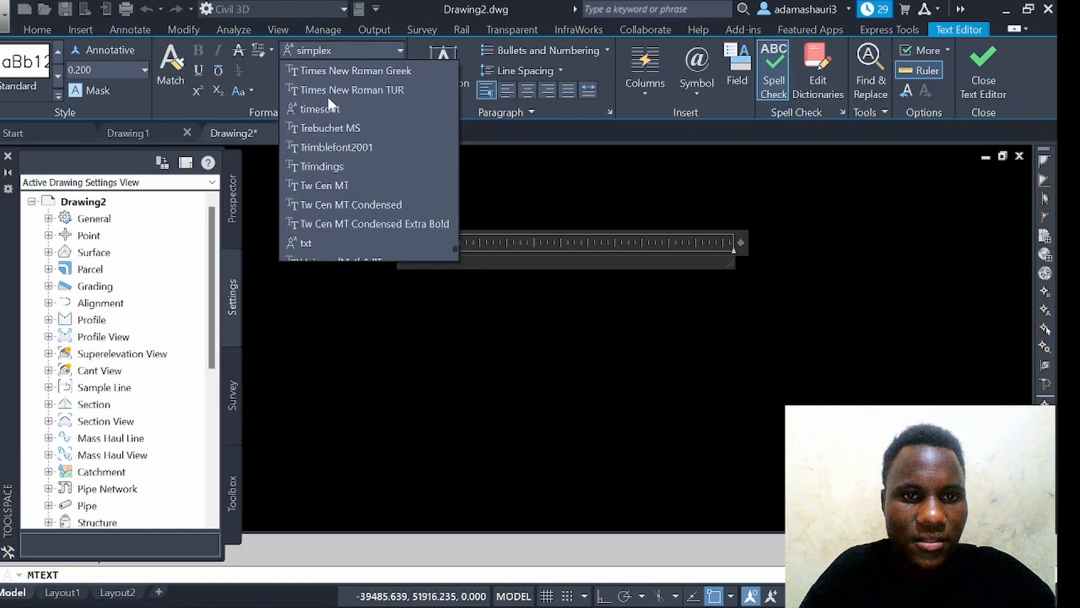
scroll(326, 96, up, 20)
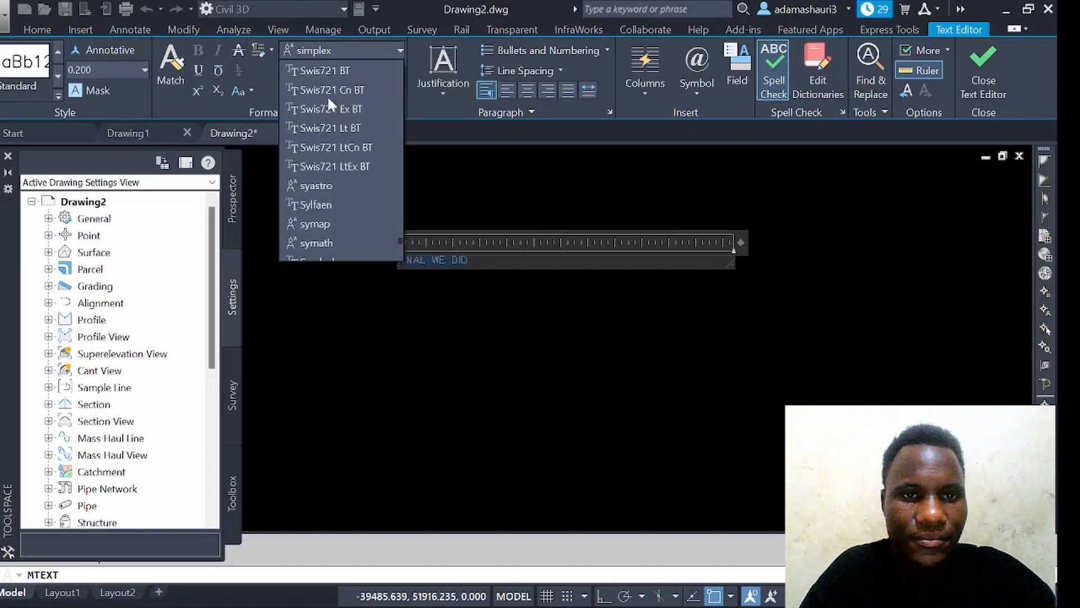
scroll(329, 100, up, 5)
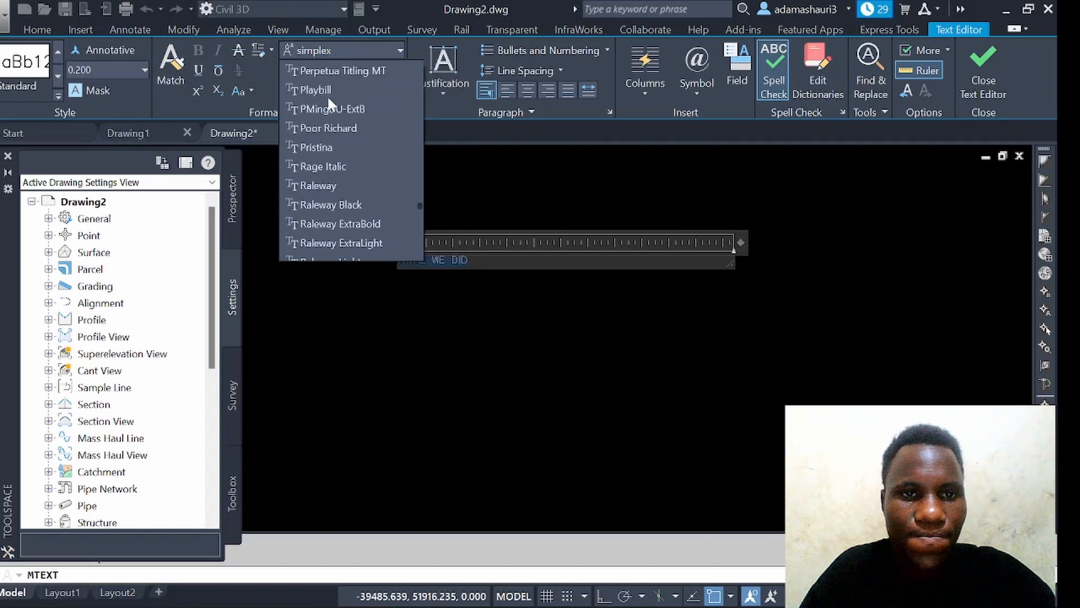
scroll(330, 100, down, 10)
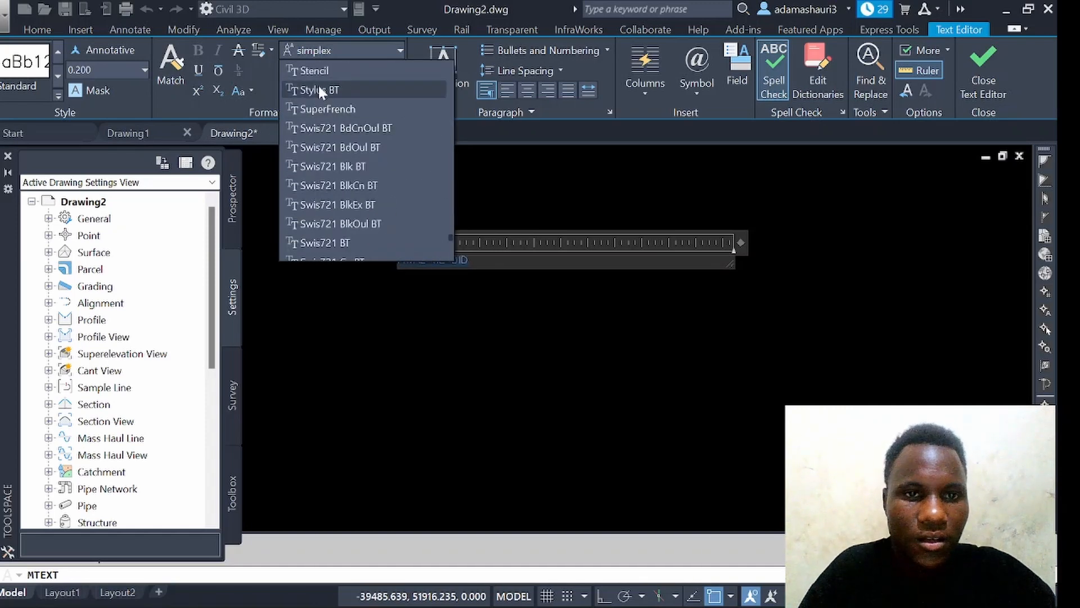
scroll(360, 144, down, 8)
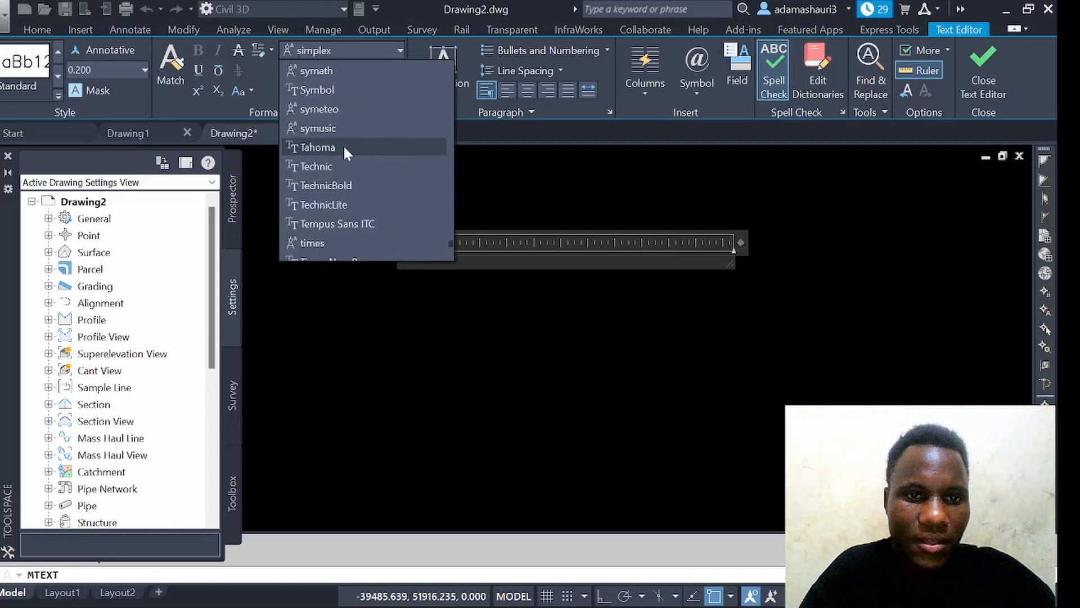
scroll(365, 197, down, 3)
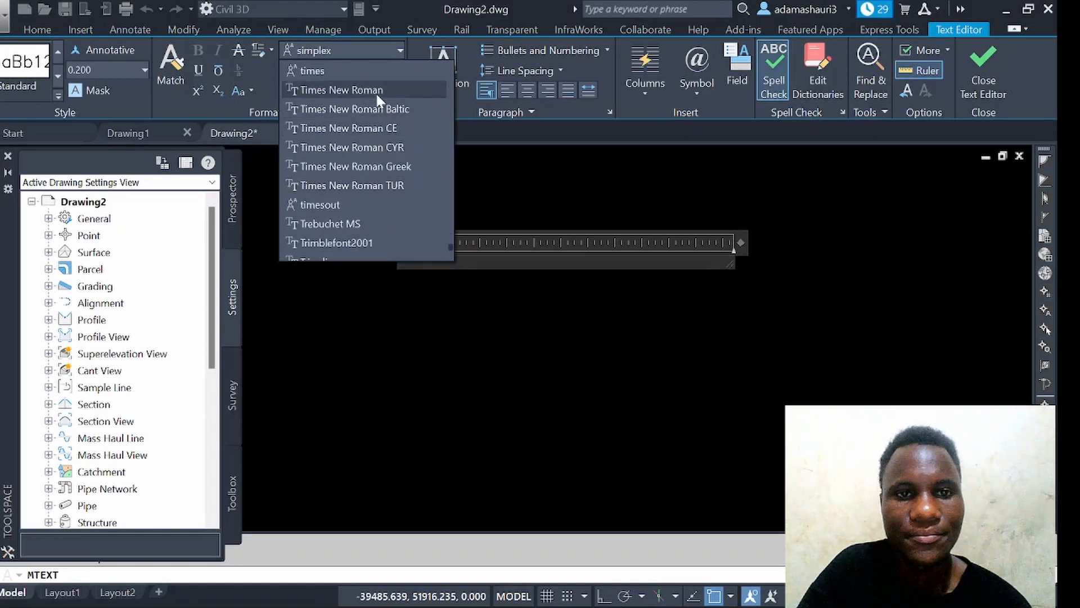
click(349, 90)
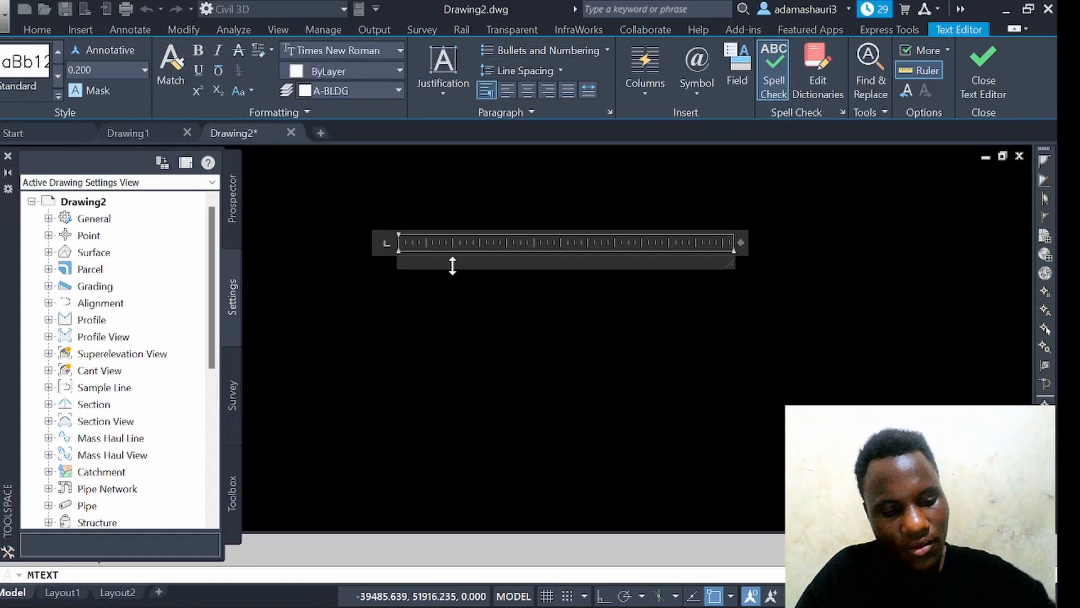
key(ctrl+z)
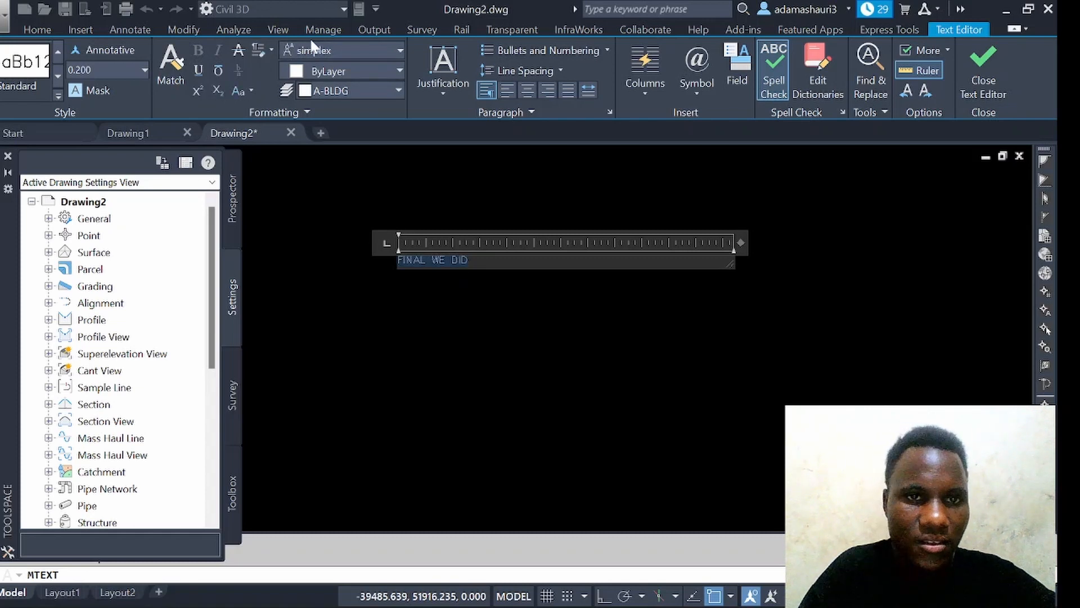
- Browse the fonts again, retry Times New Roman on "FINAL WE DID", and undo that change
click(332, 50)
scroll(332, 126, down, 10)
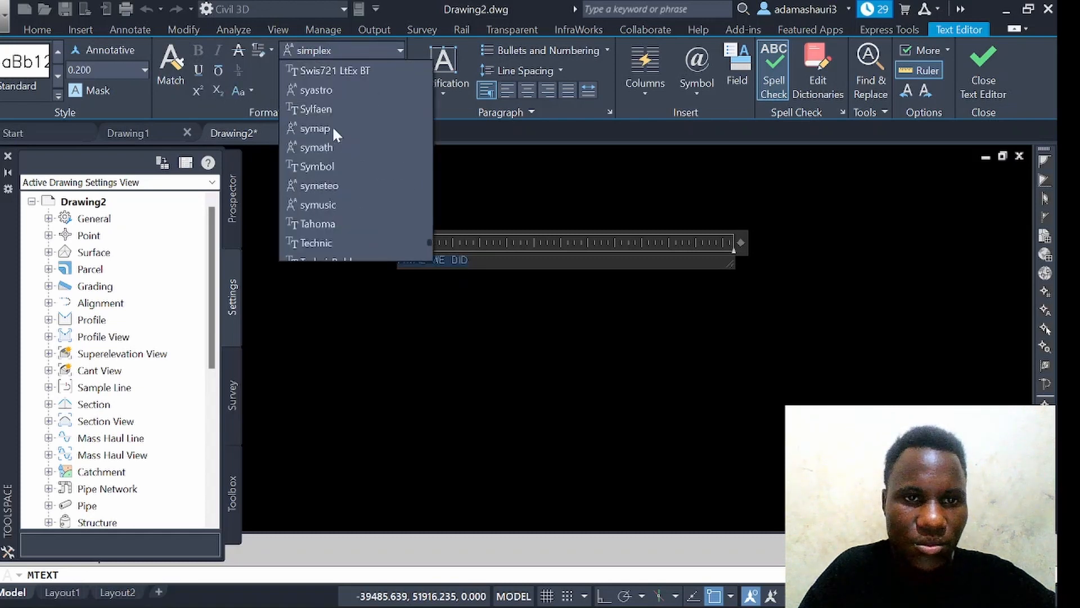
scroll(332, 130, down, 3)
scroll(333, 156, up, 12)
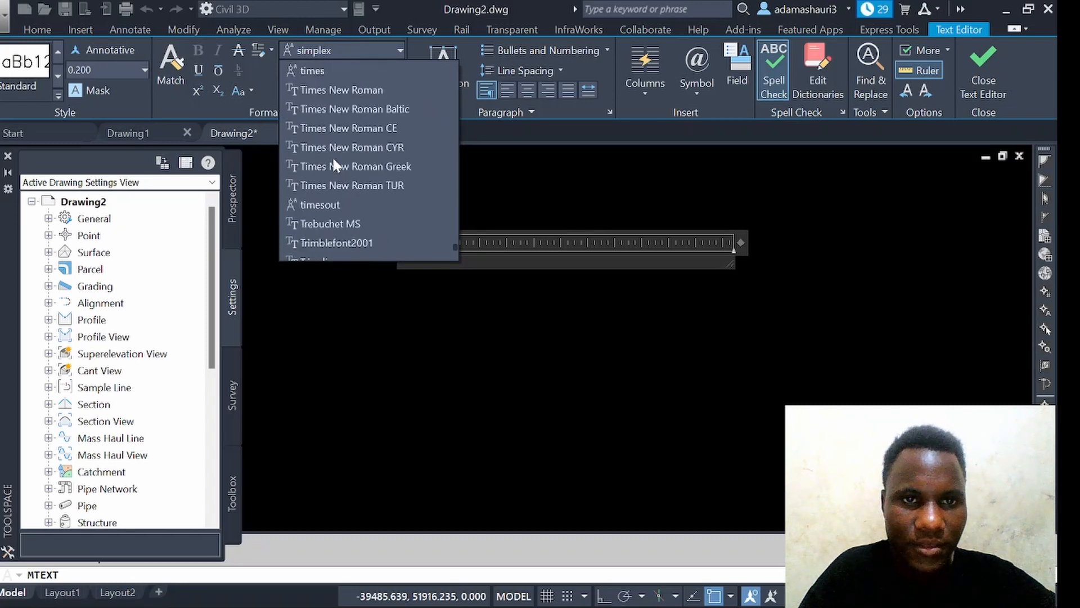
scroll(334, 160, up, 20)
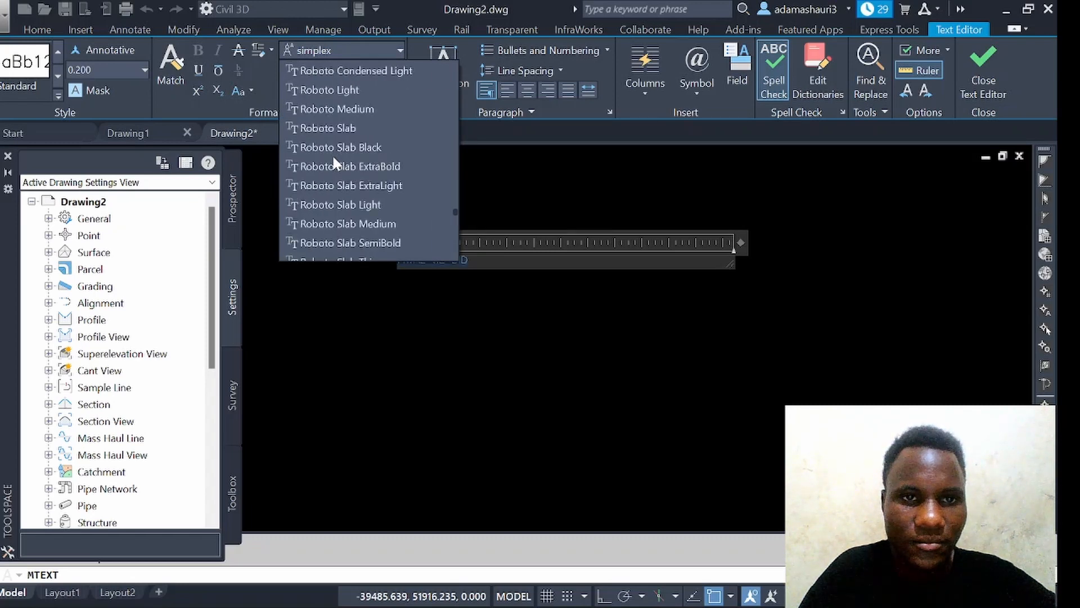
scroll(334, 160, down, 12)
scroll(333, 147, down, 5)
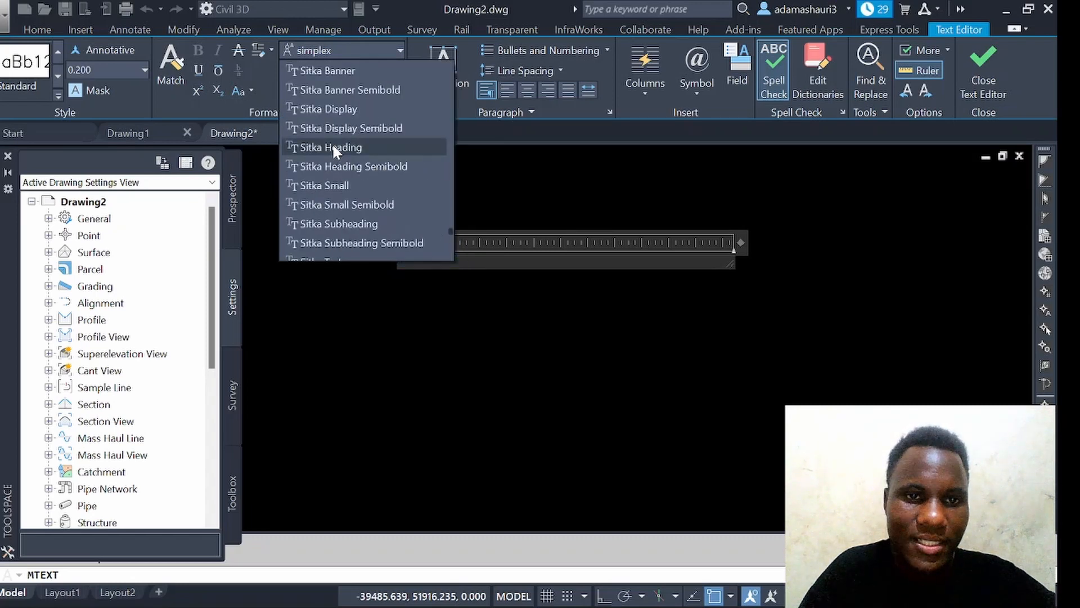
scroll(332, 184, down, 12)
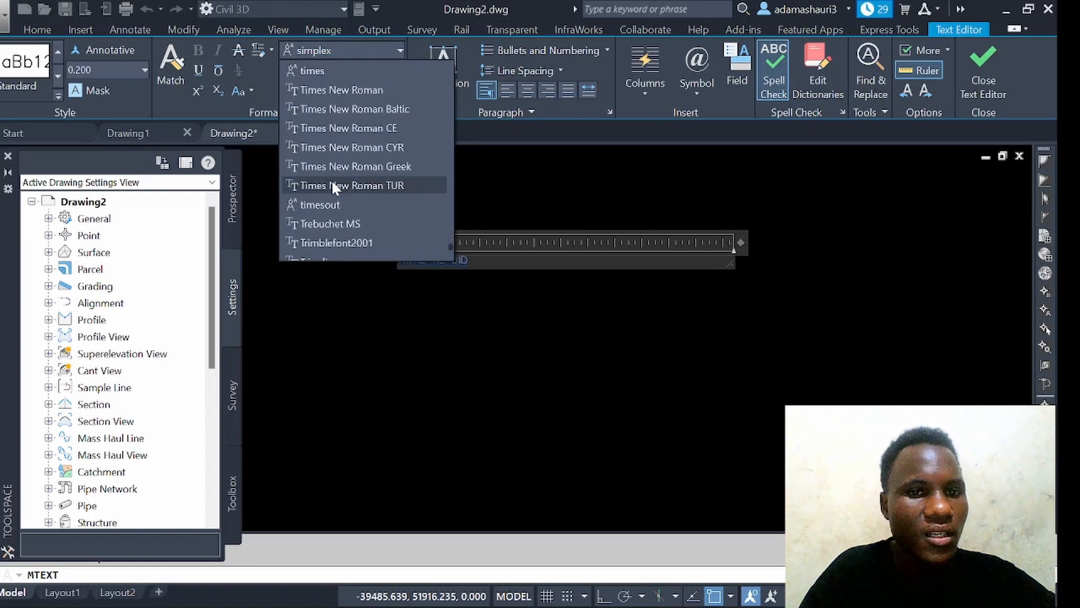
click(336, 90)
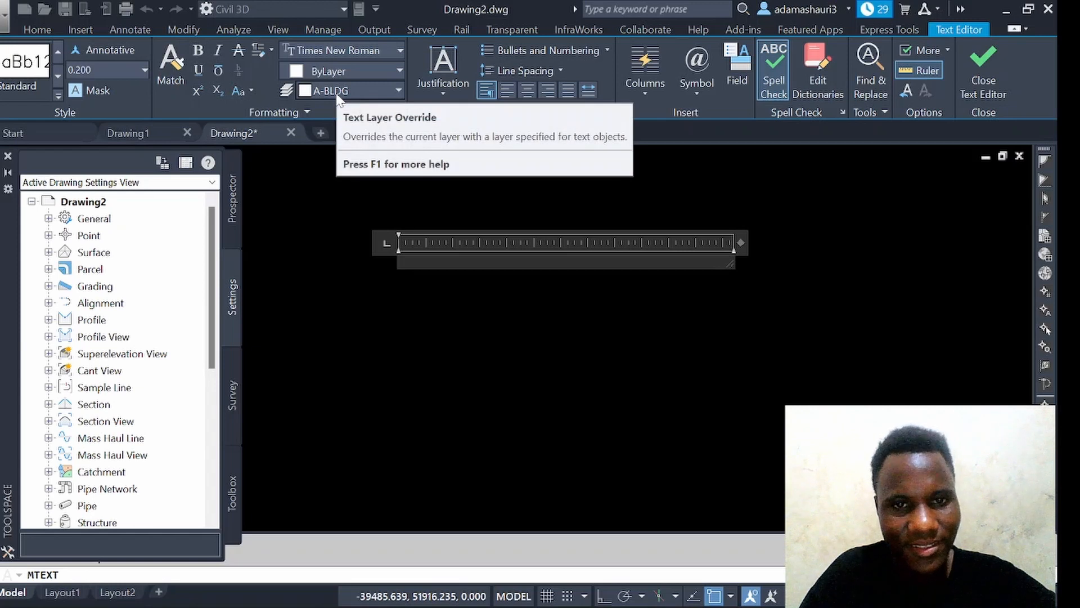
key(ctrl+z)
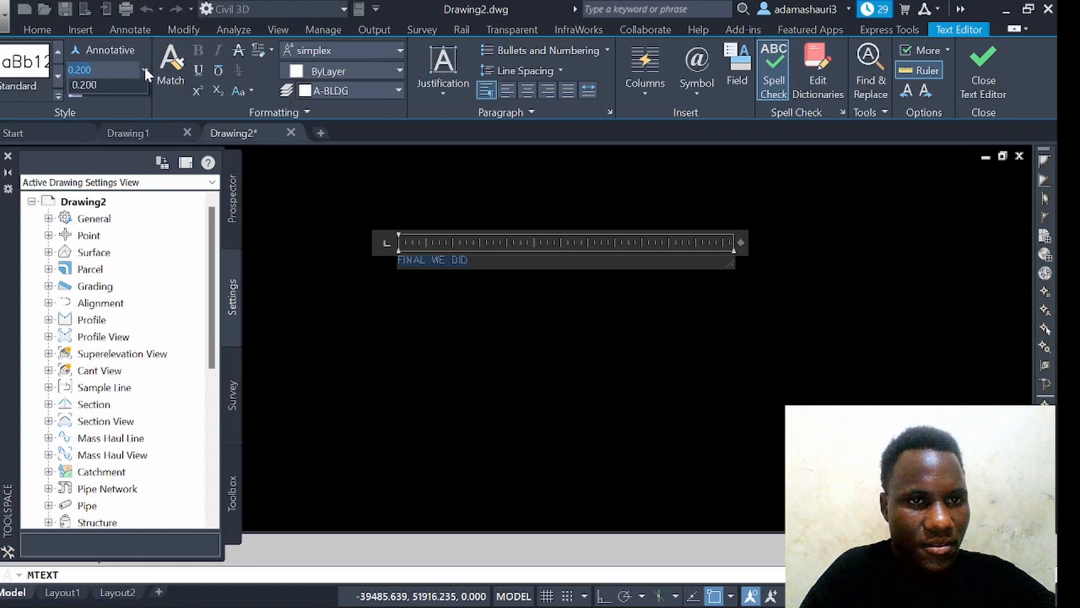
- Set the height of the selected text to 40, finish editing, and bring the placed text into view
click(100, 89)
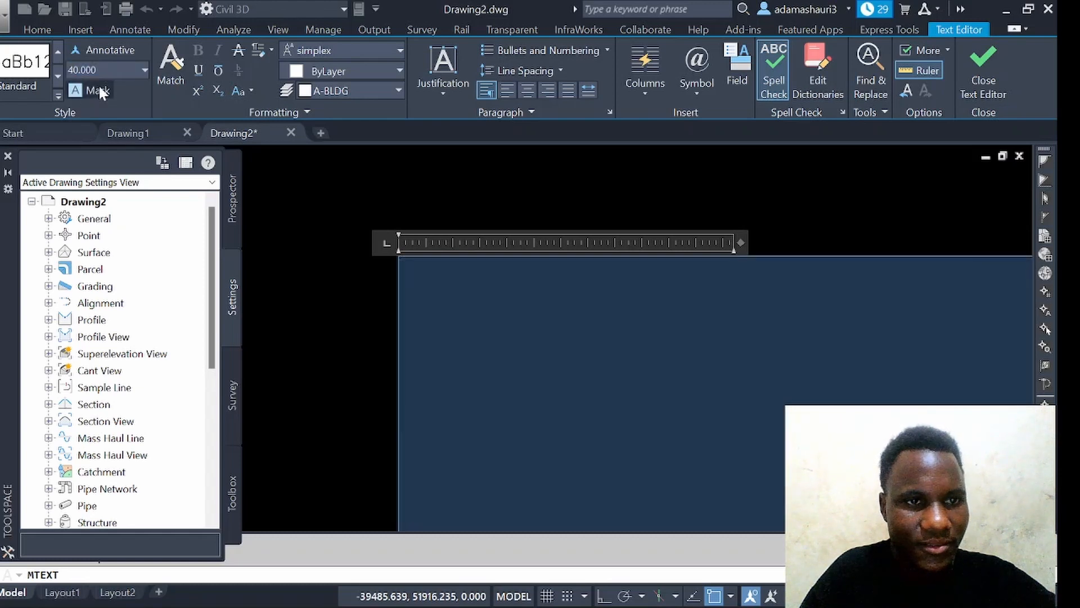
click(262, 339)
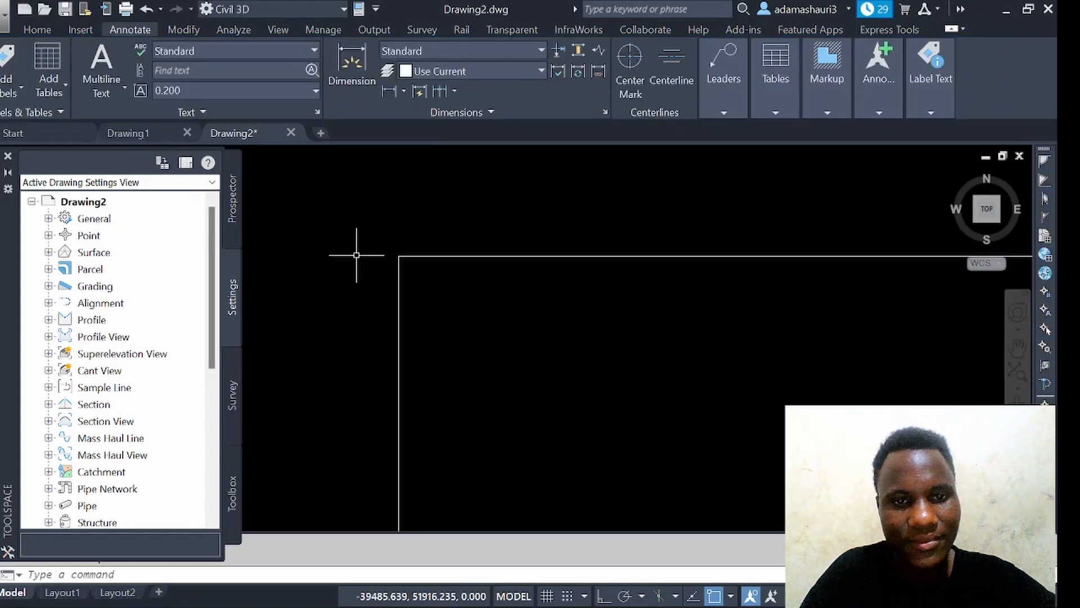
scroll(356, 255, down, 10)
scroll(444, 264, down, 10)
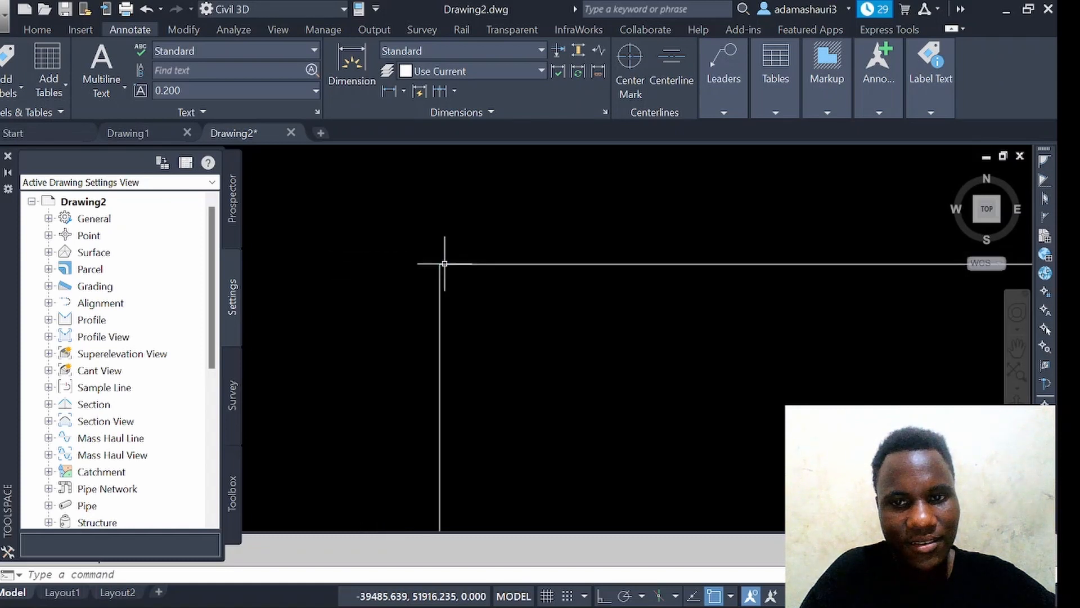
scroll(388, 254, down, 8)
scroll(405, 261, down, 8)
scroll(405, 260, down, 15)
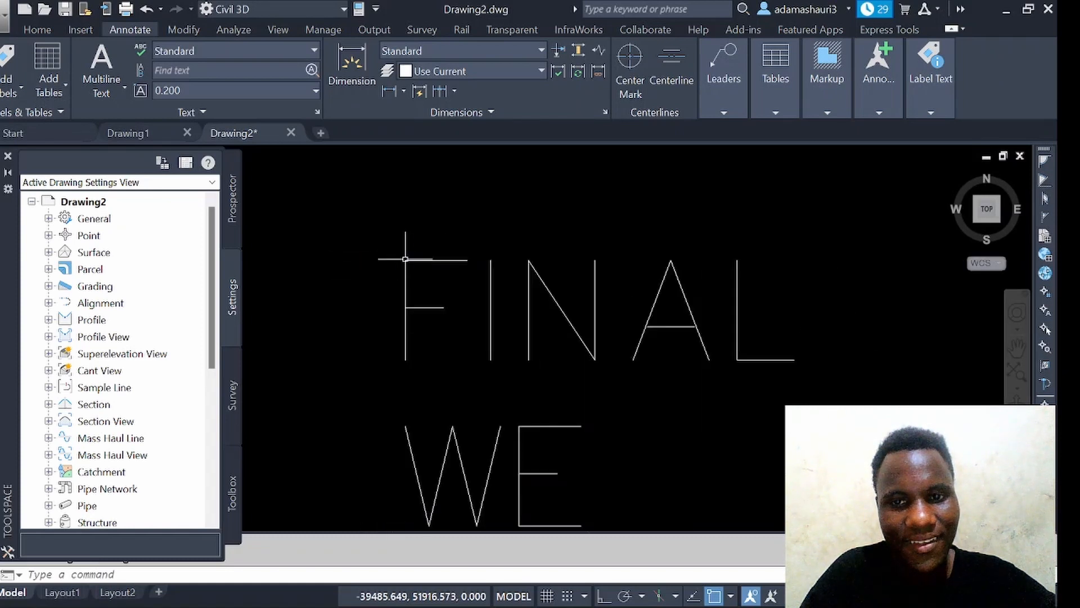
- Reopen the multiline text for editing, widen its frame to fit "FINAL WE DID" on one line, and select all of it
click(407, 271)
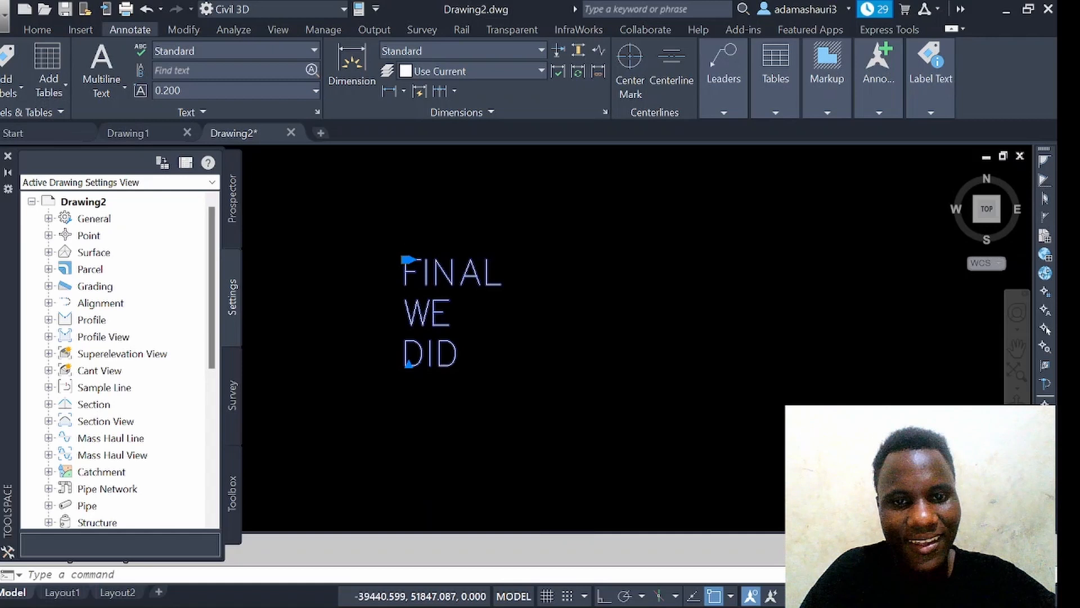
click(445, 267)
click(440, 275)
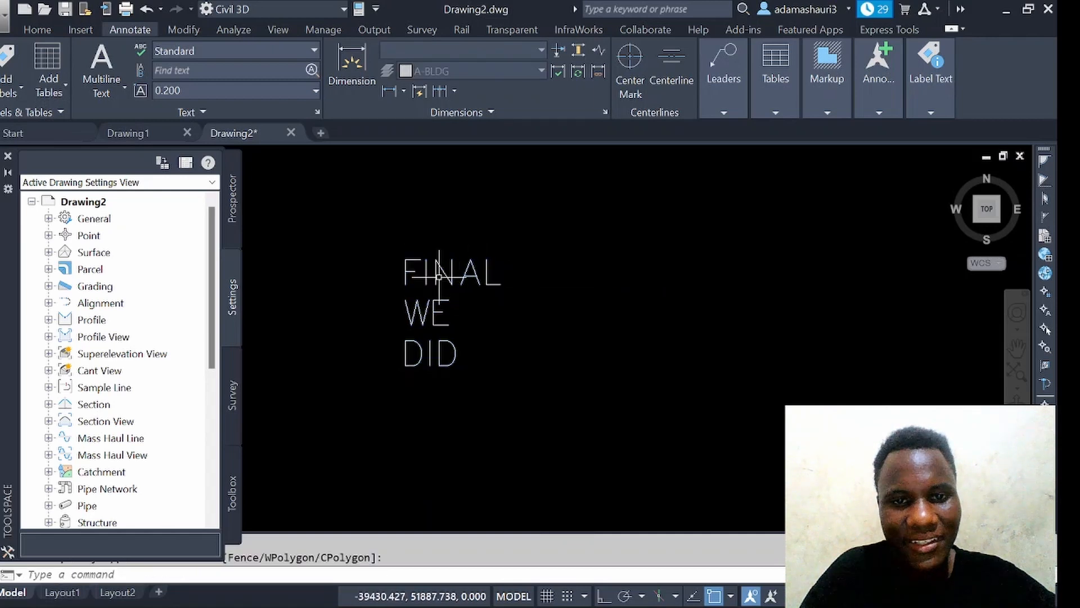
double_click(448, 279)
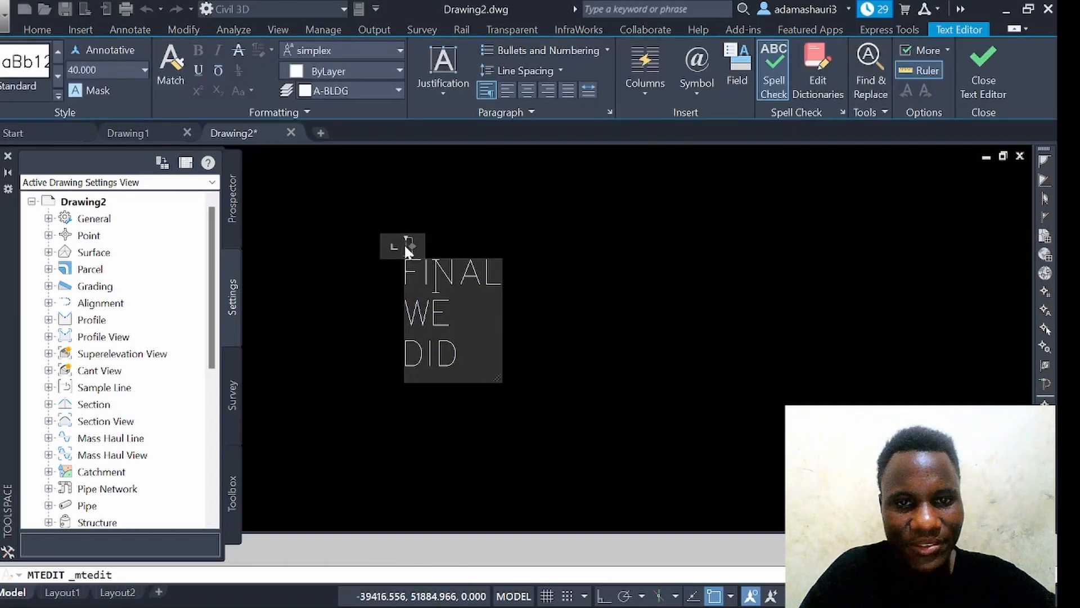
drag(409, 245, 360, 242)
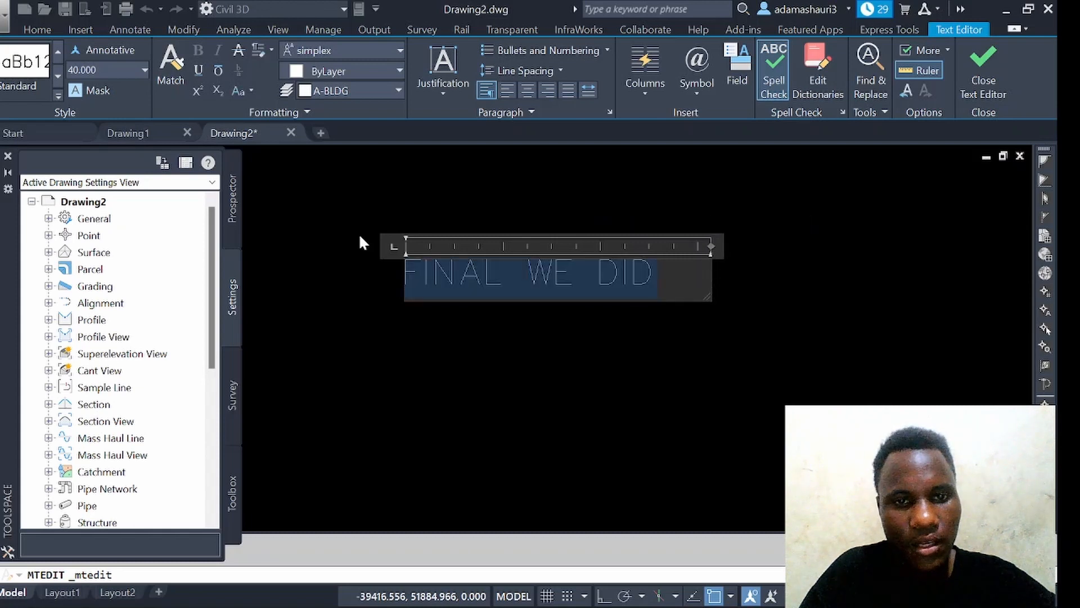
- Set the font of the selected "FINAL WE DID" text to Times New Roman and finish editing
click(350, 50)
scroll(344, 136, down, 12)
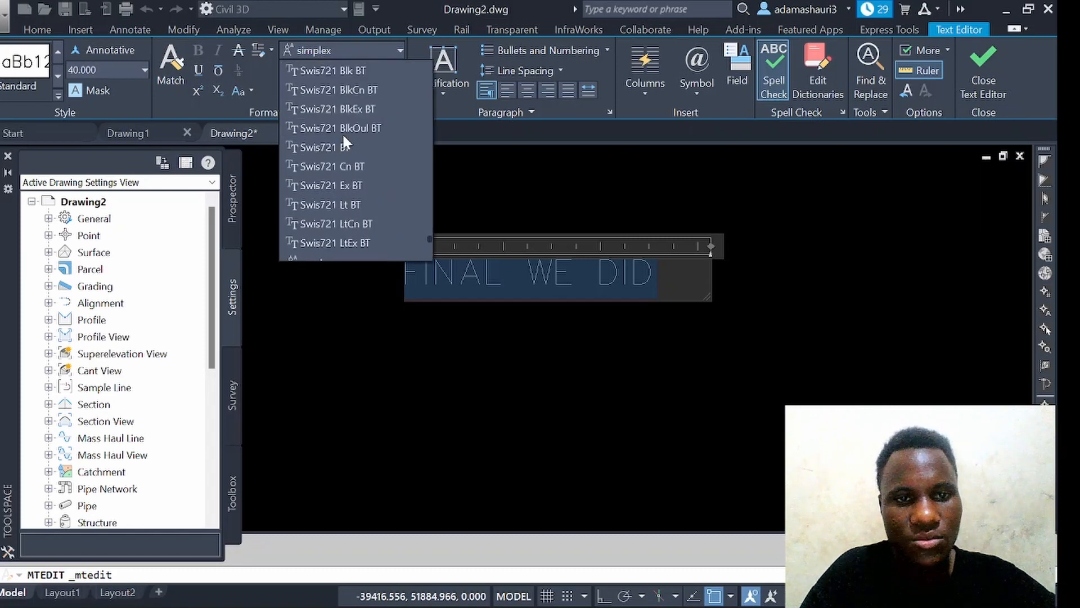
scroll(344, 137, down, 4)
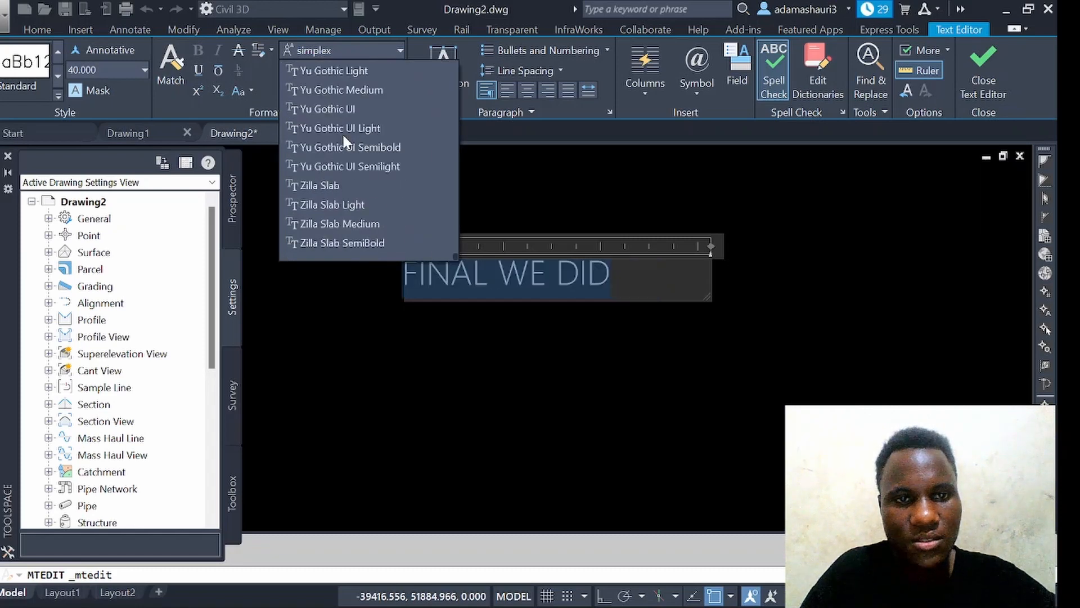
scroll(342, 132, up, 15)
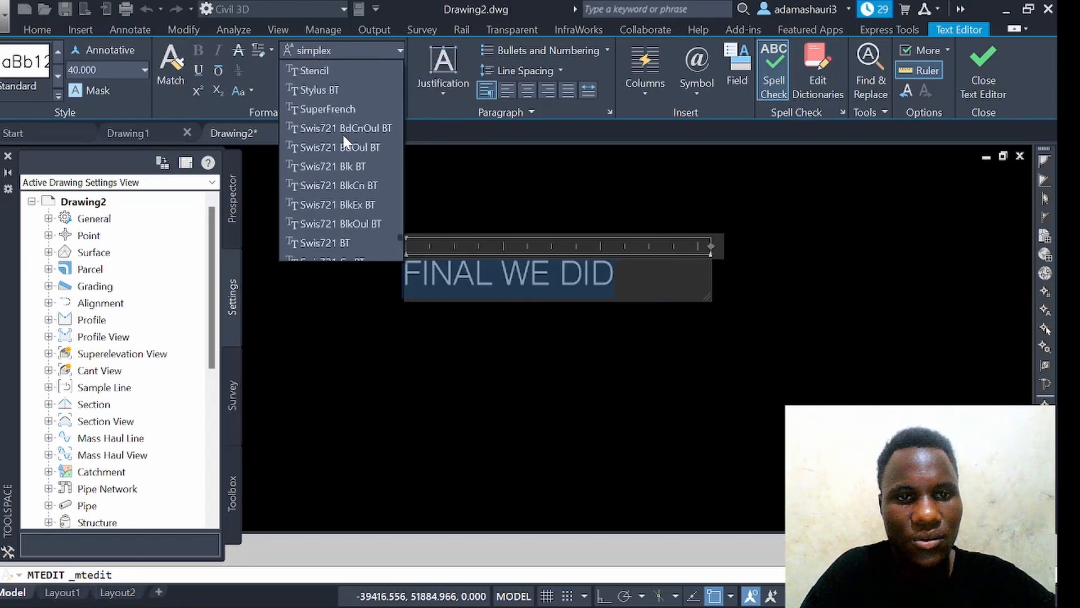
scroll(342, 133, down, 4)
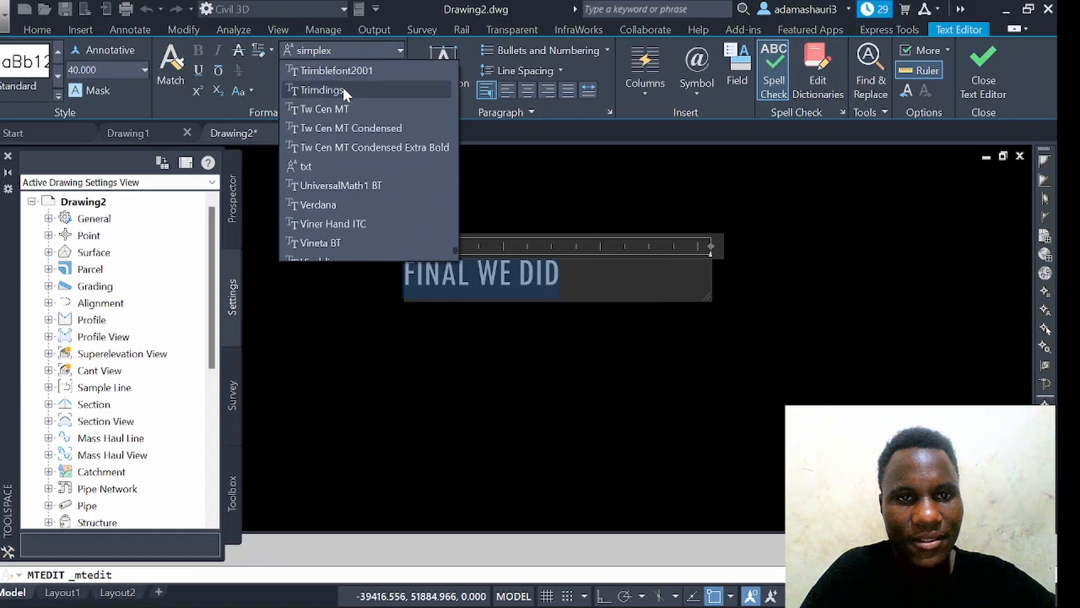
click(334, 89)
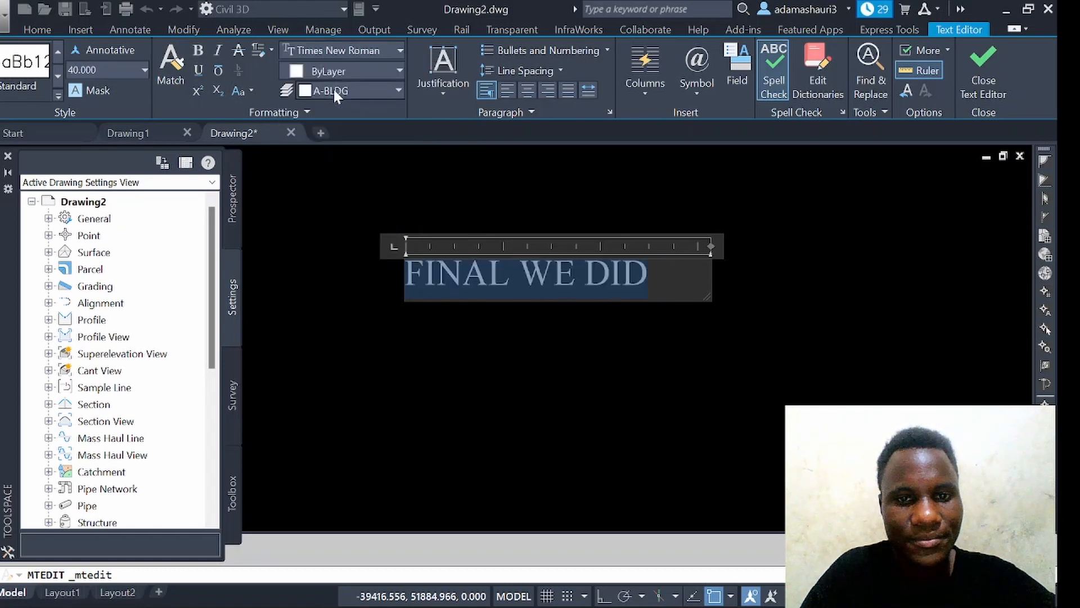
click(635, 350)
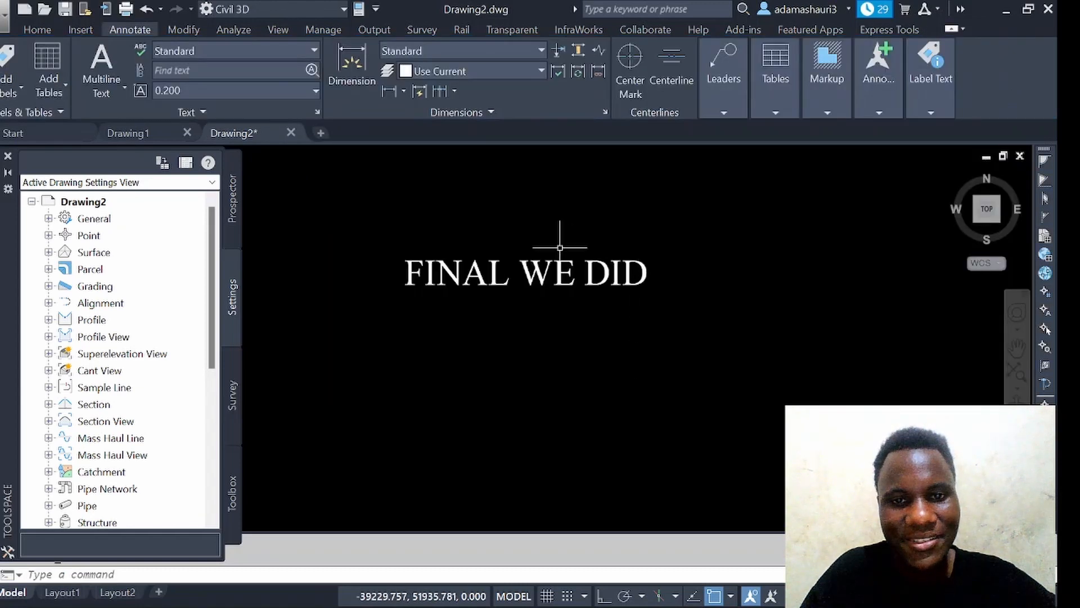
- Move the "FINAL WE DID" text by its insertion point about 2110 units at roughly 15 degrees, and deselect it
scroll(555, 309, down, 4)
click(556, 309)
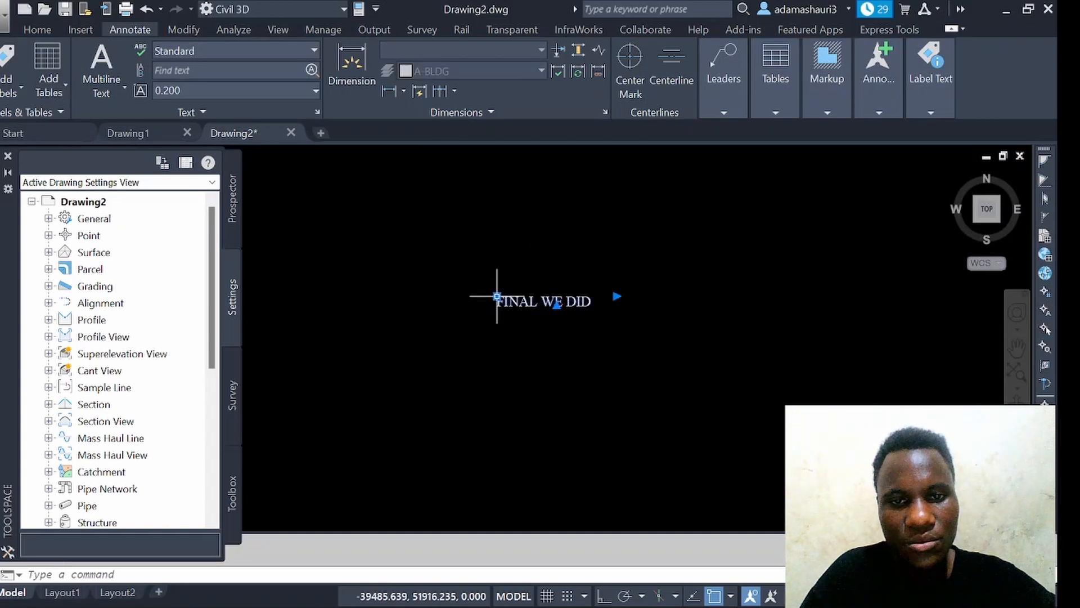
click(497, 297)
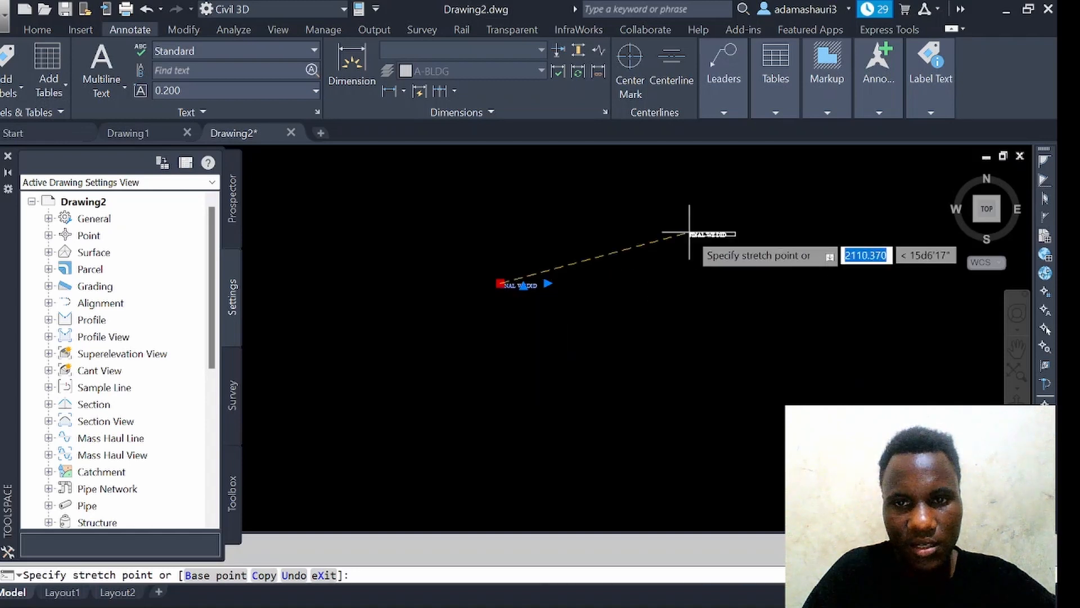
click(688, 234)
scroll(688, 234, up, 5)
scroll(697, 242, up, 6)
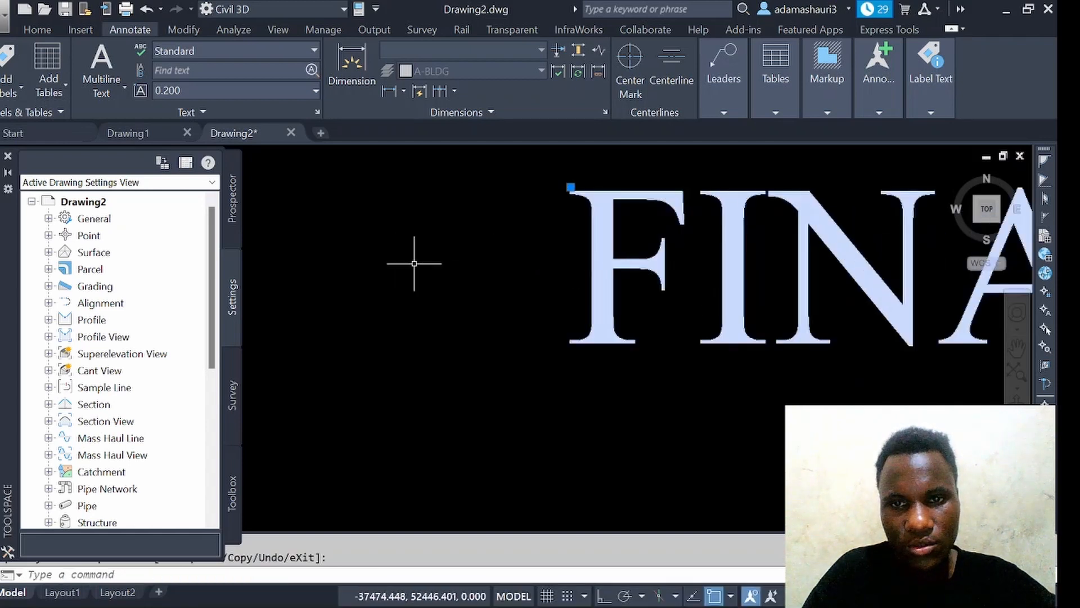
scroll(364, 254, down, 6)
click(569, 352)
key(Escape)
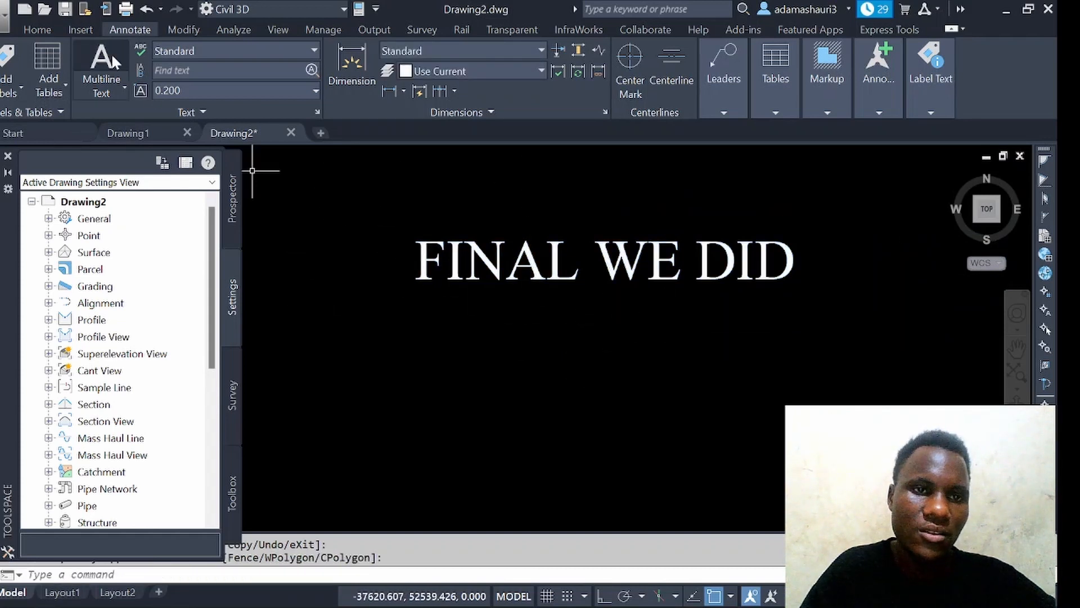
- Look through the Modify, View, Analyze, Manage, Output and Survey tool sets
click(183, 31)
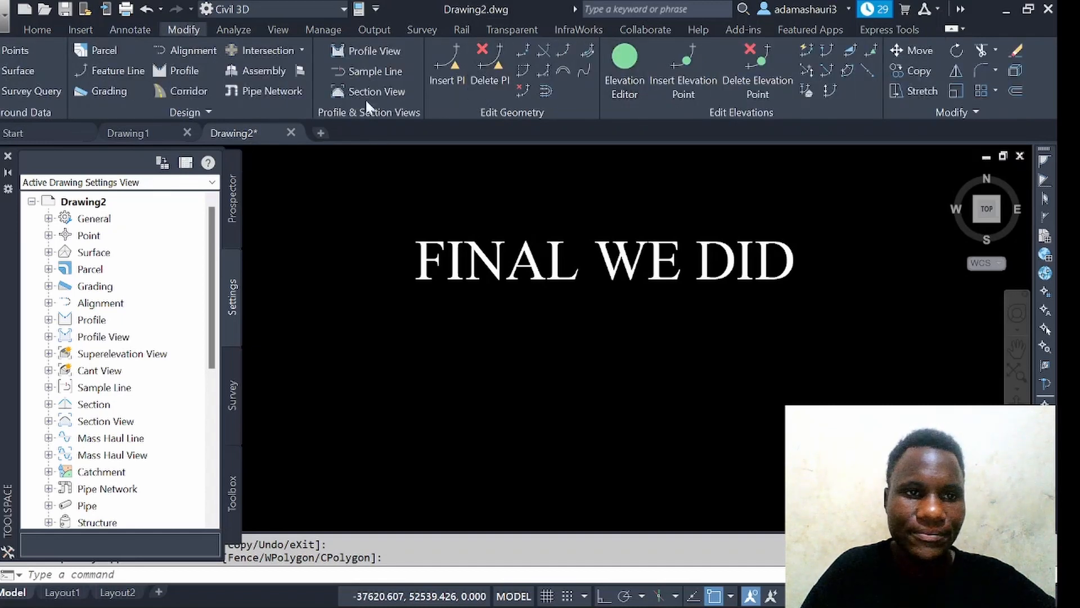
click(280, 28)
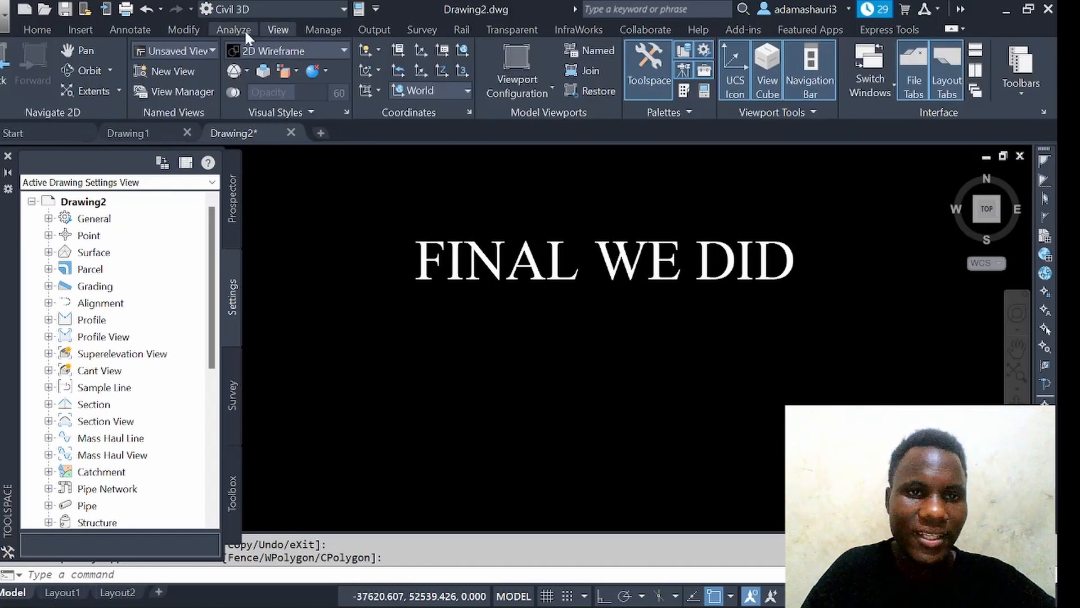
click(245, 29)
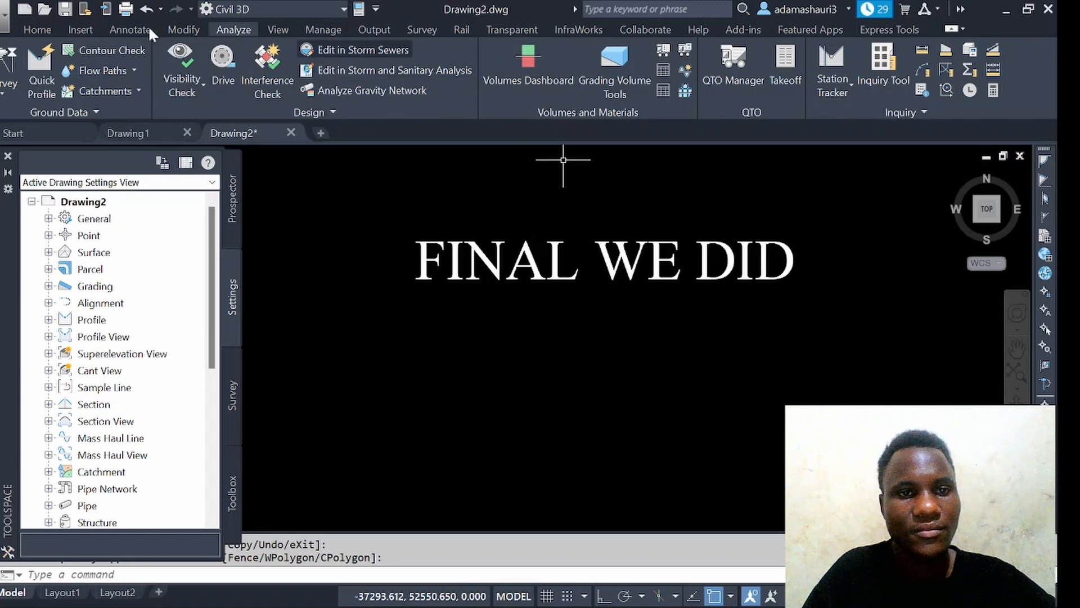
click(326, 29)
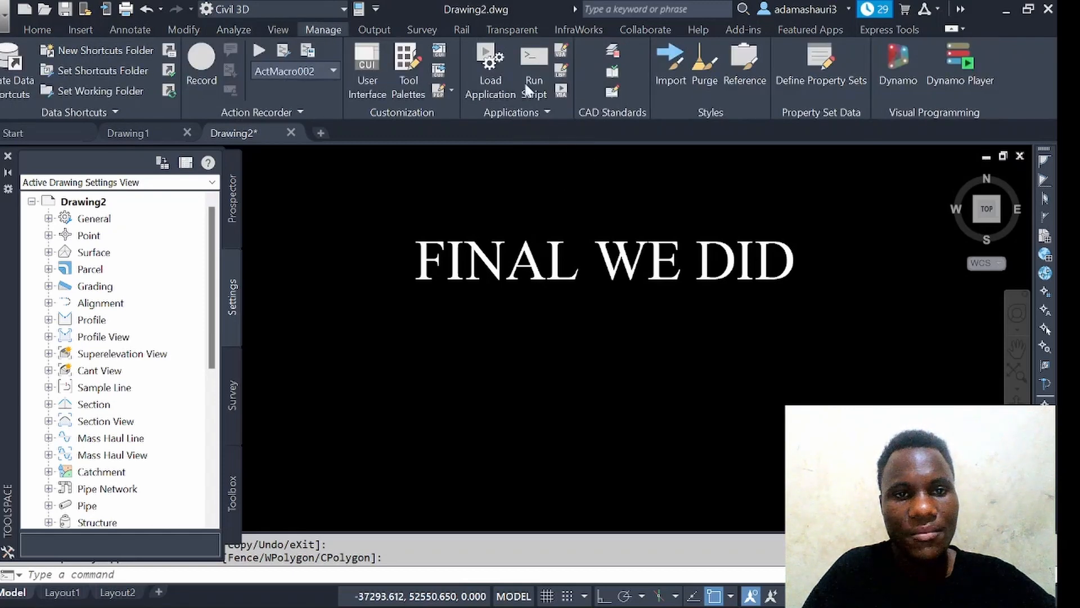
click(374, 30)
click(423, 30)
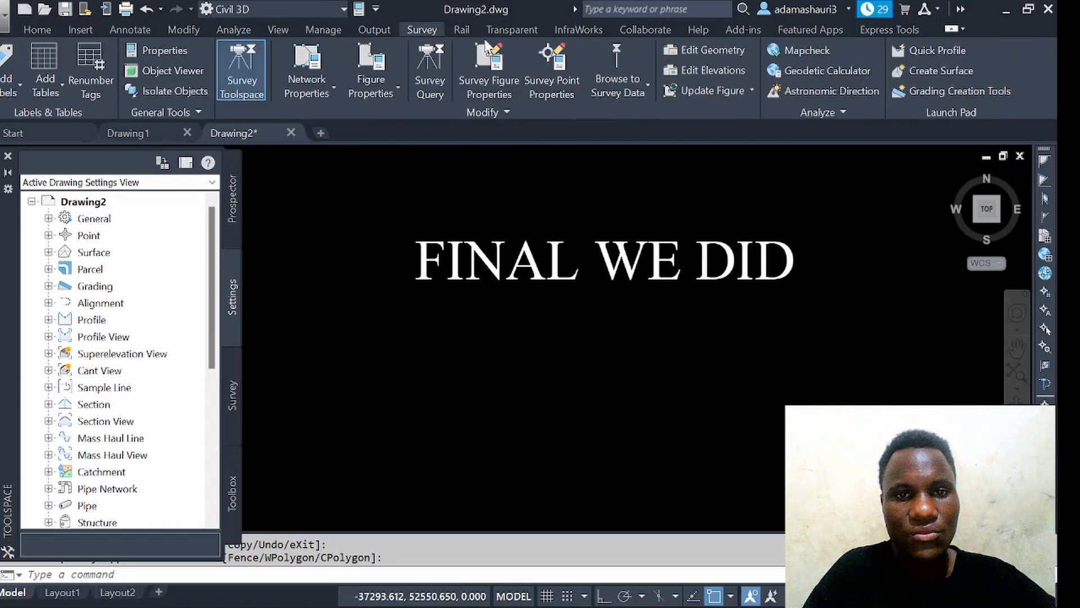
- Look through the Rail, Transparent, InfraWorks, Collaborate, Help, Featured Apps and Express Tools sets, and return to the Home tools
click(467, 29)
click(512, 30)
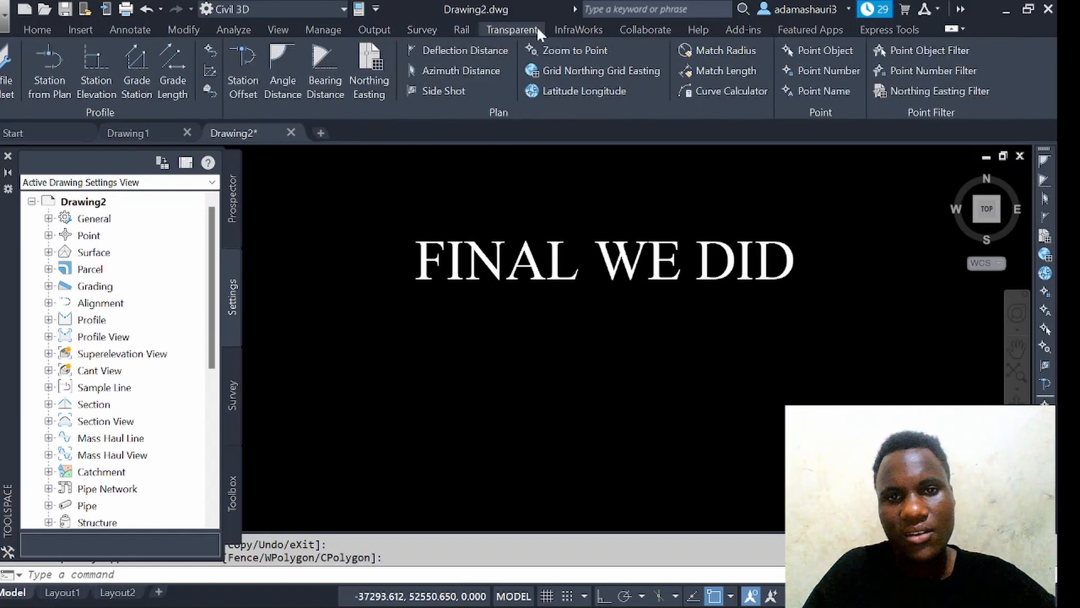
click(559, 25)
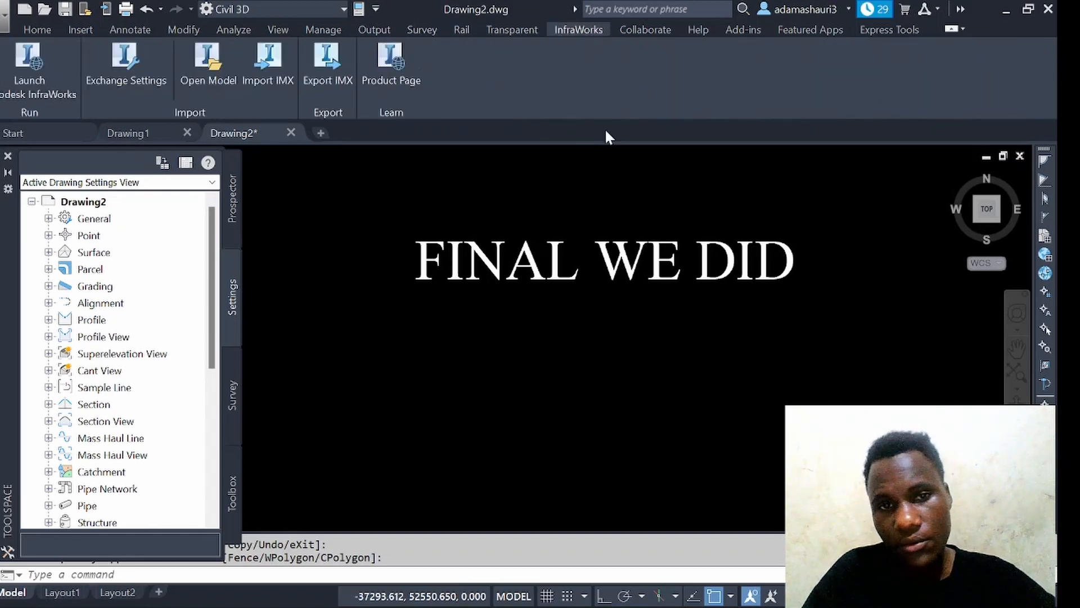
click(647, 32)
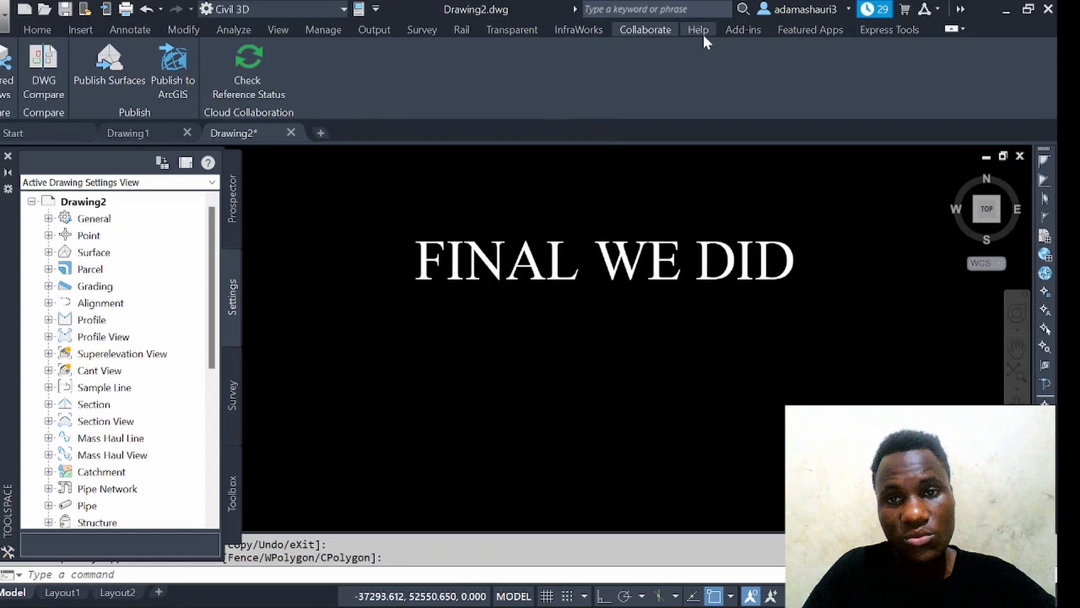
click(703, 33)
click(818, 26)
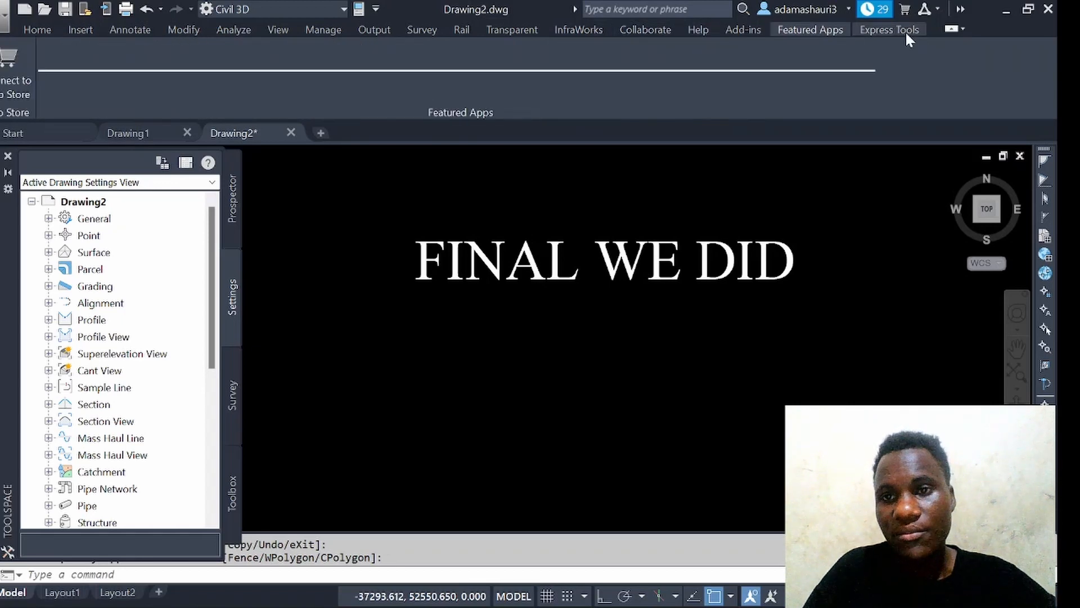
click(906, 31)
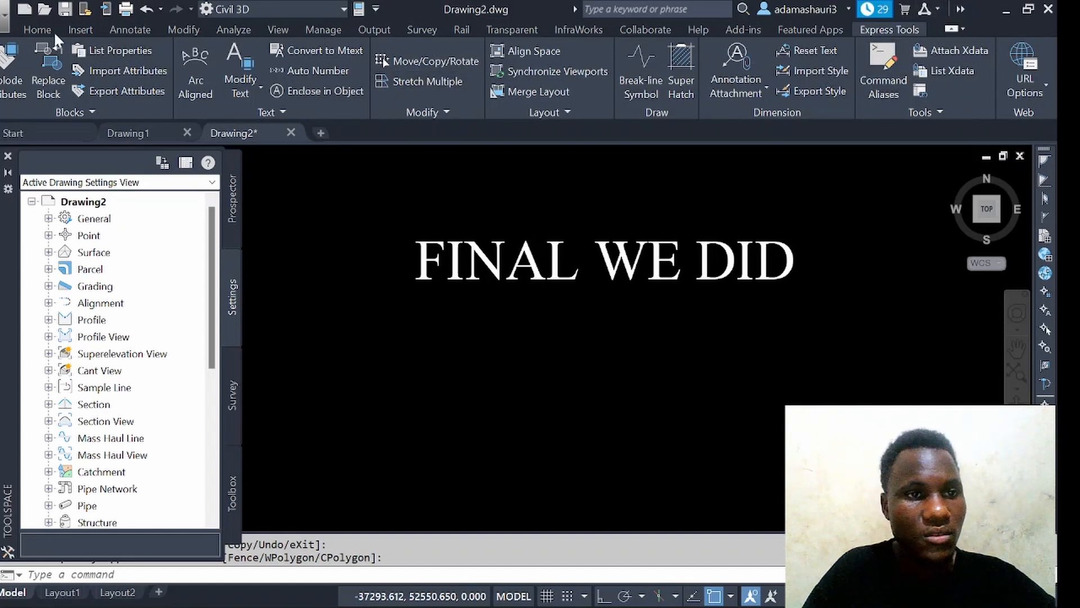
click(36, 29)
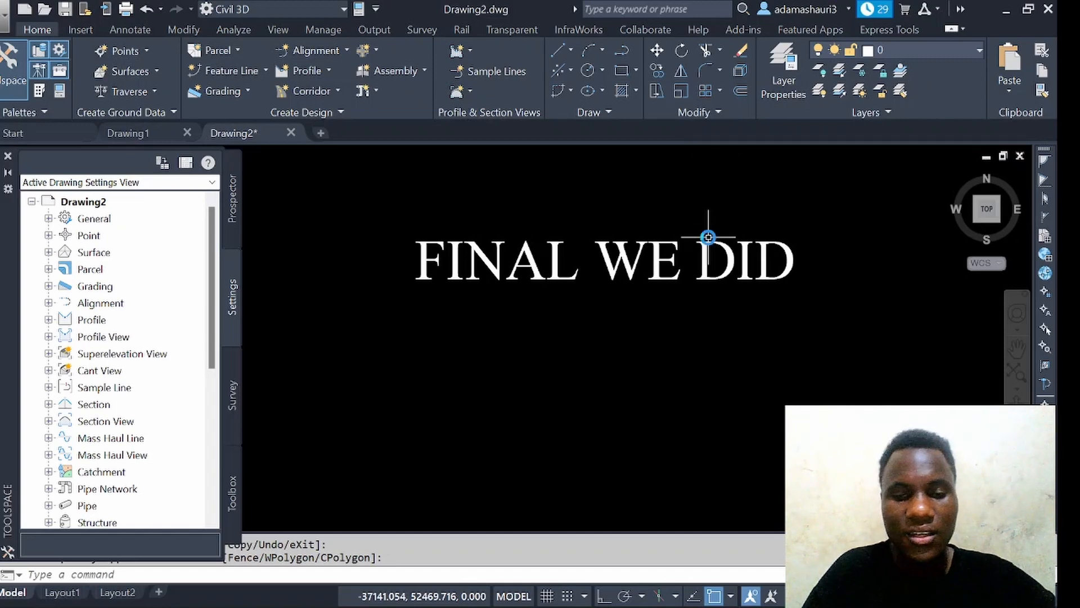
- Call up the program's Help, and close the offline Help dialog without choosing an option
key(F1)
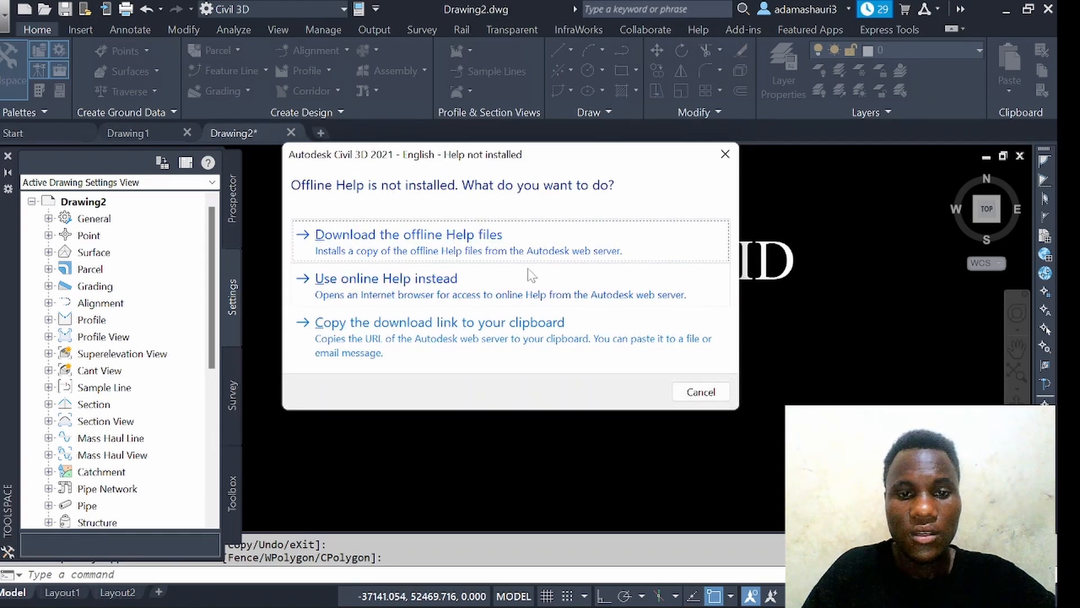
click(725, 155)
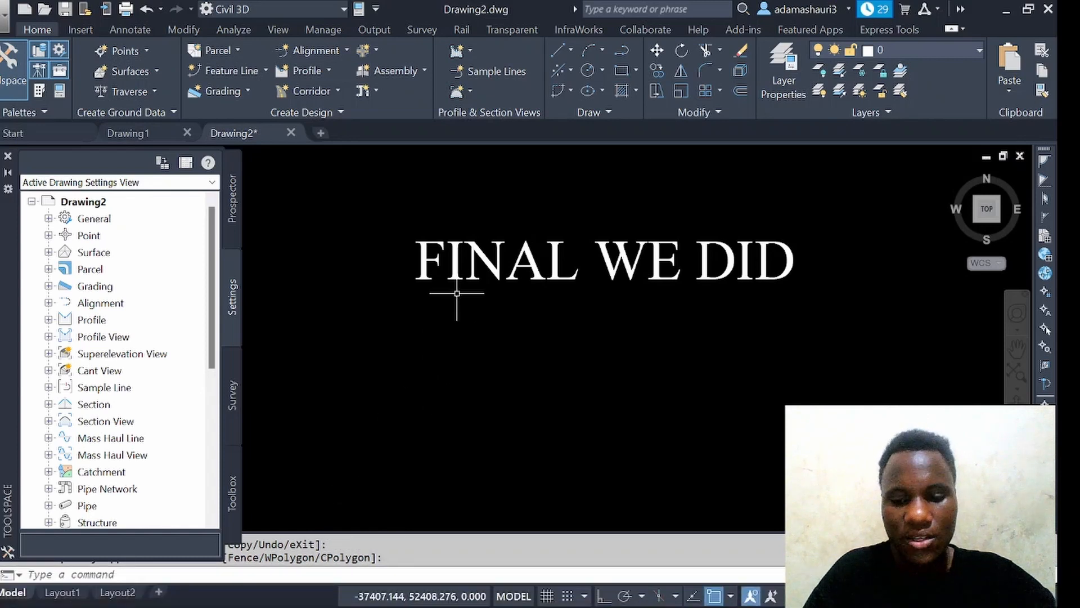
mouse_move(461, 290)
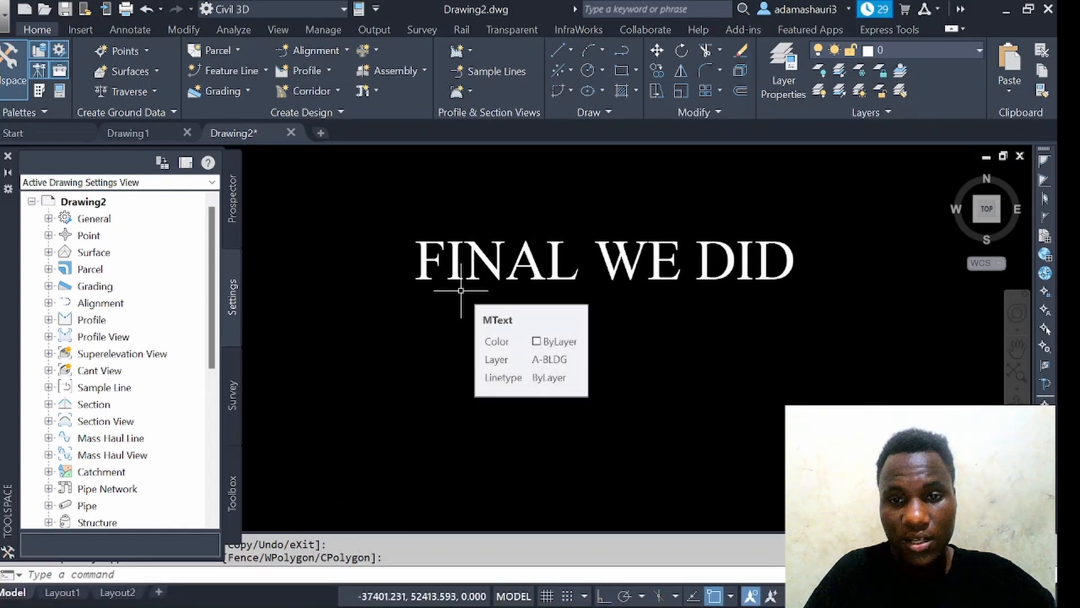